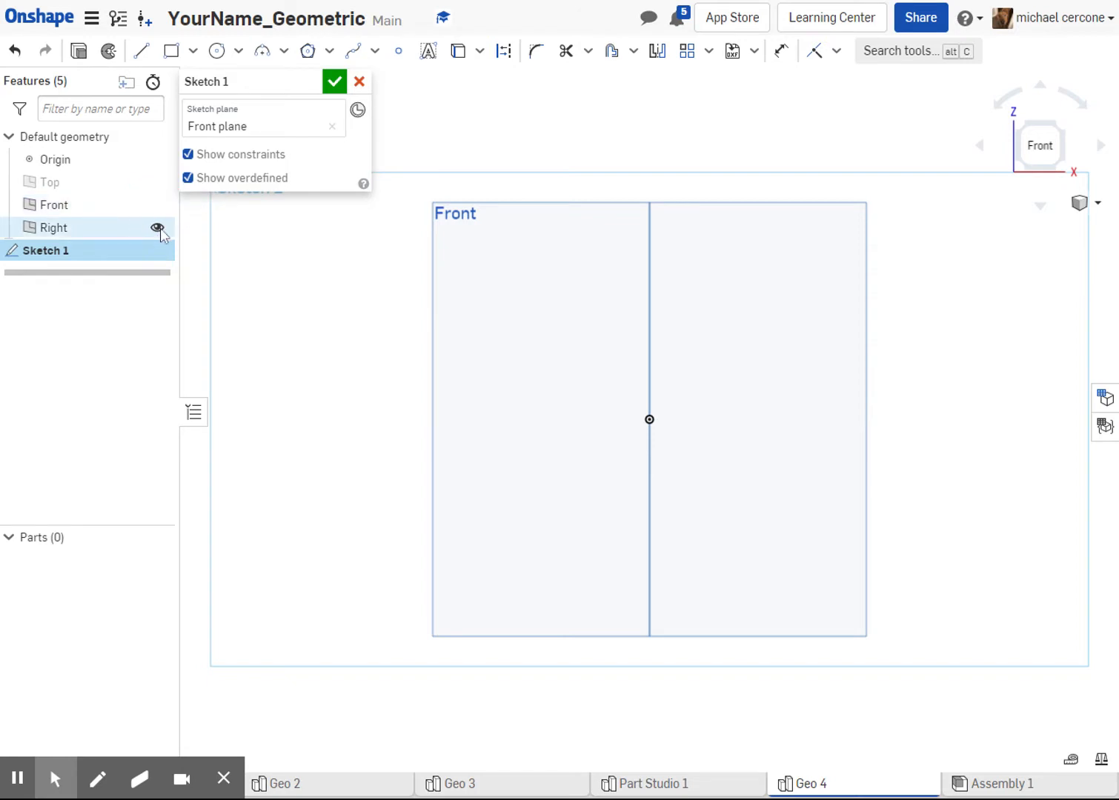
# Hide the Front and Right planes and draw a 3.25 in diameter circle centred on the origin
pyautogui.click(158, 227)
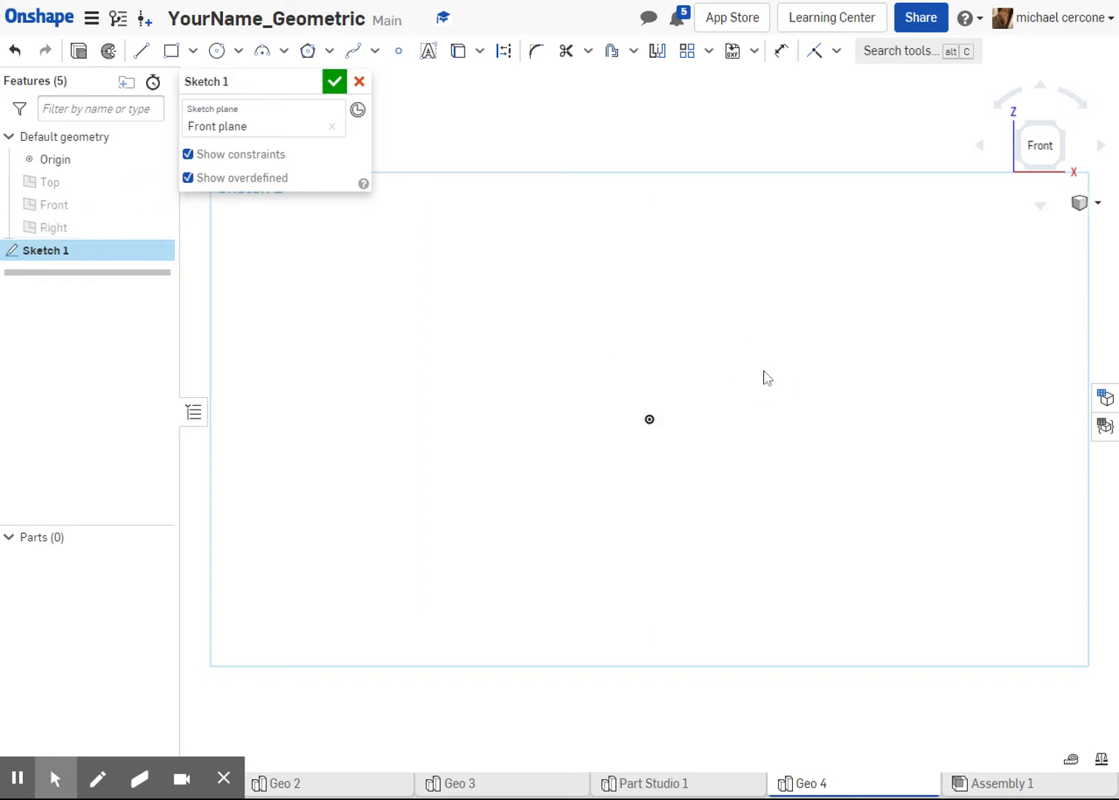
pyautogui.moveTo(767, 378)
pyautogui.mouseDown(button='middle')
pyautogui.moveTo(699, 375)
pyautogui.moveTo(682, 352)
pyautogui.mouseUp(button='middle')
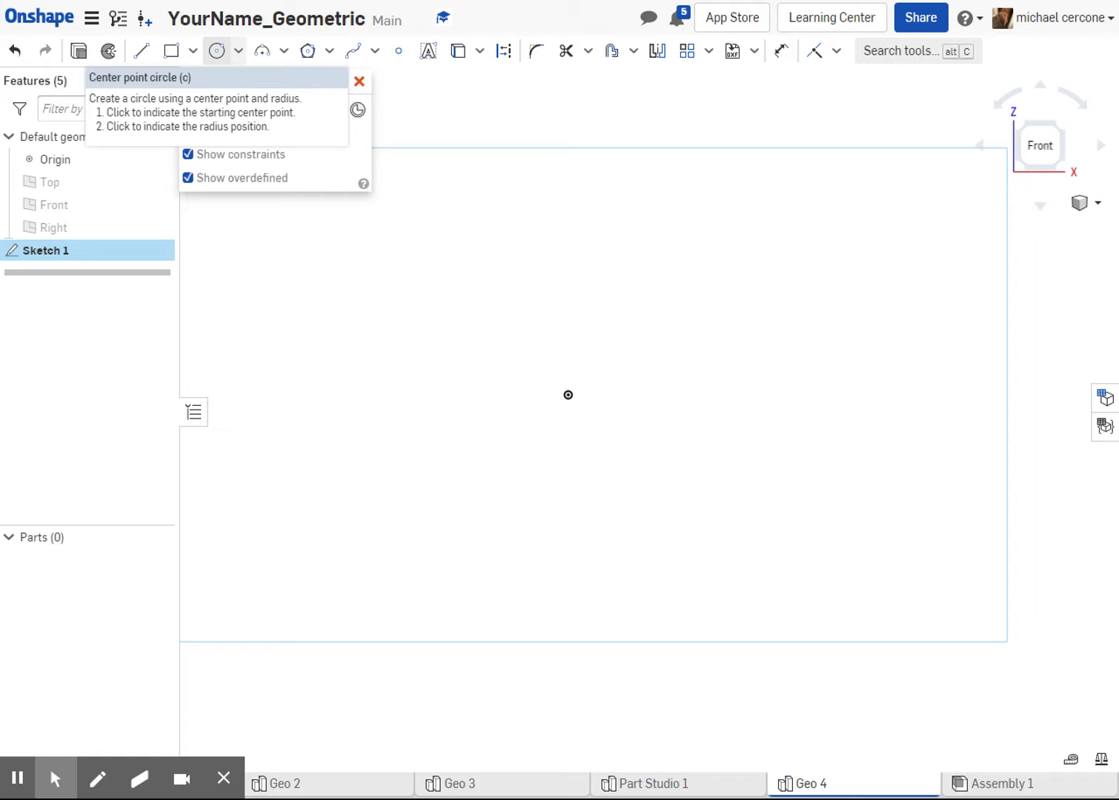
pyautogui.click(216, 51)
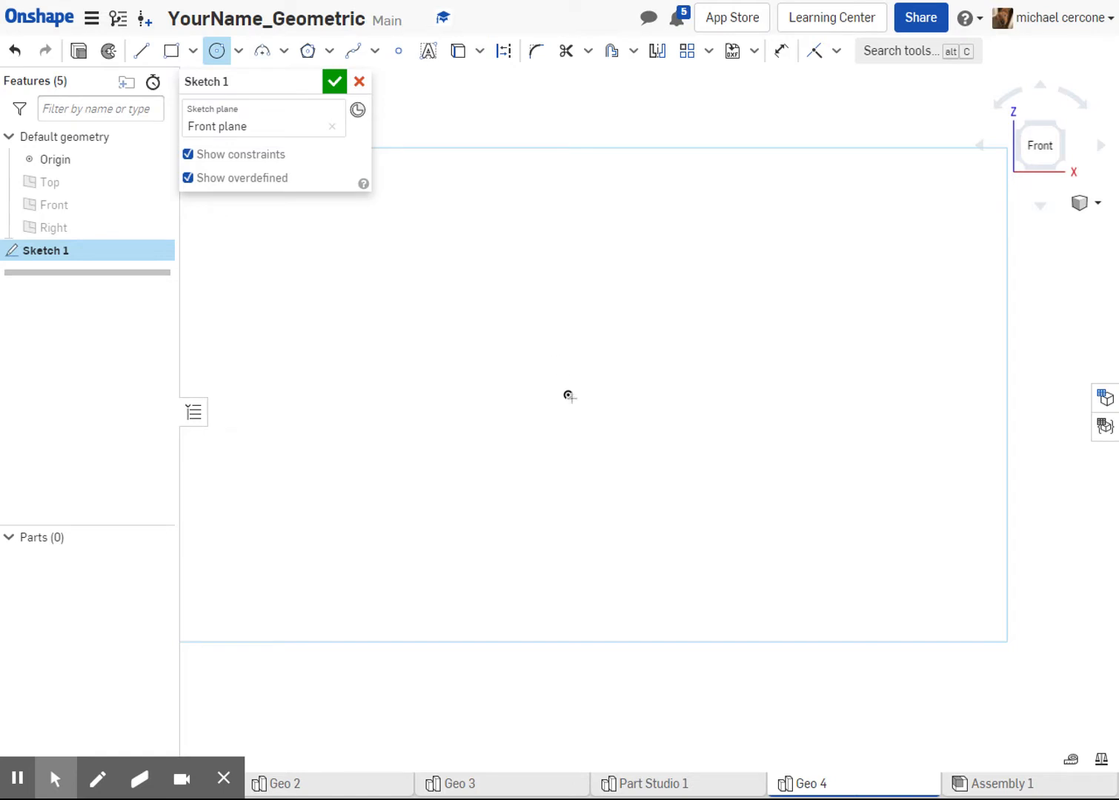
pyautogui.click(568, 395)
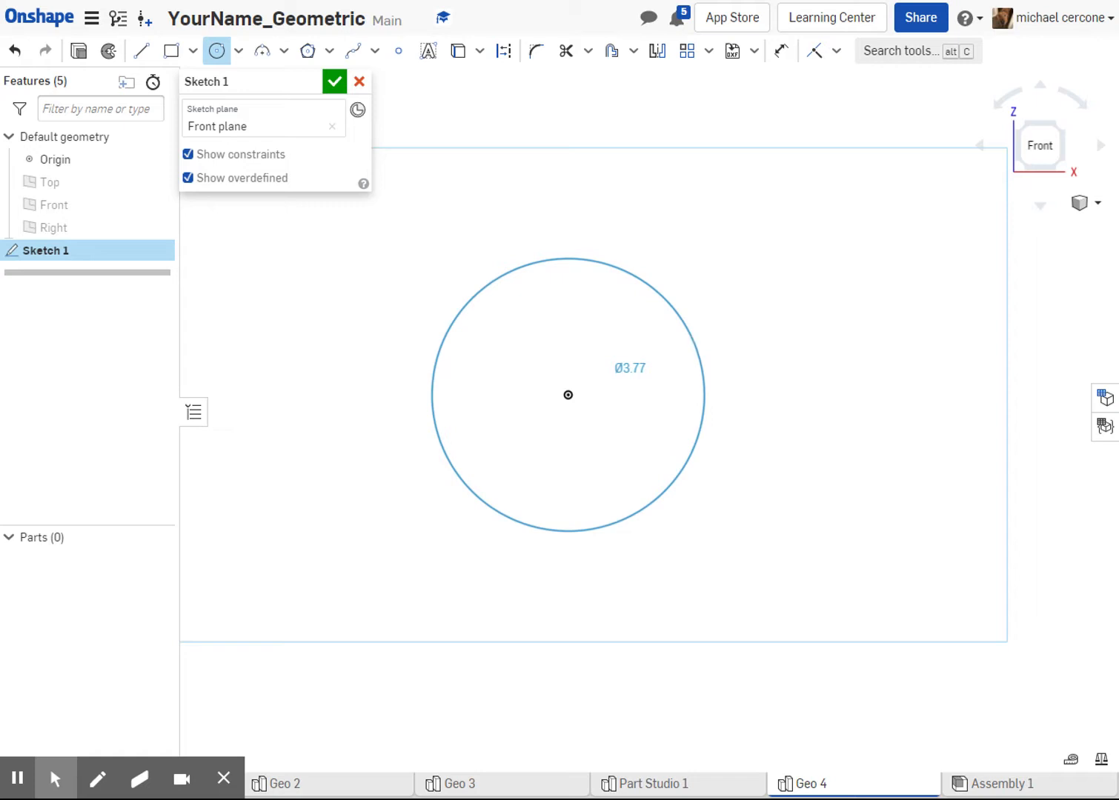
pyautogui.click(693, 339)
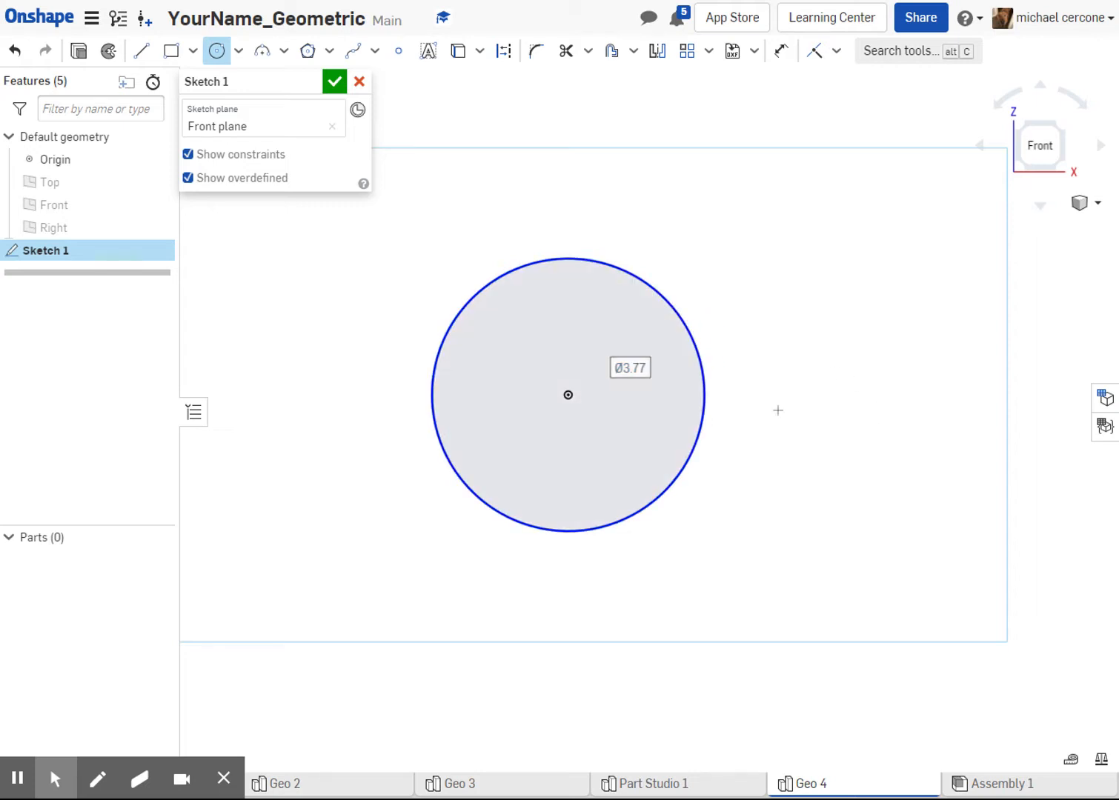
pyautogui.write('3.25')
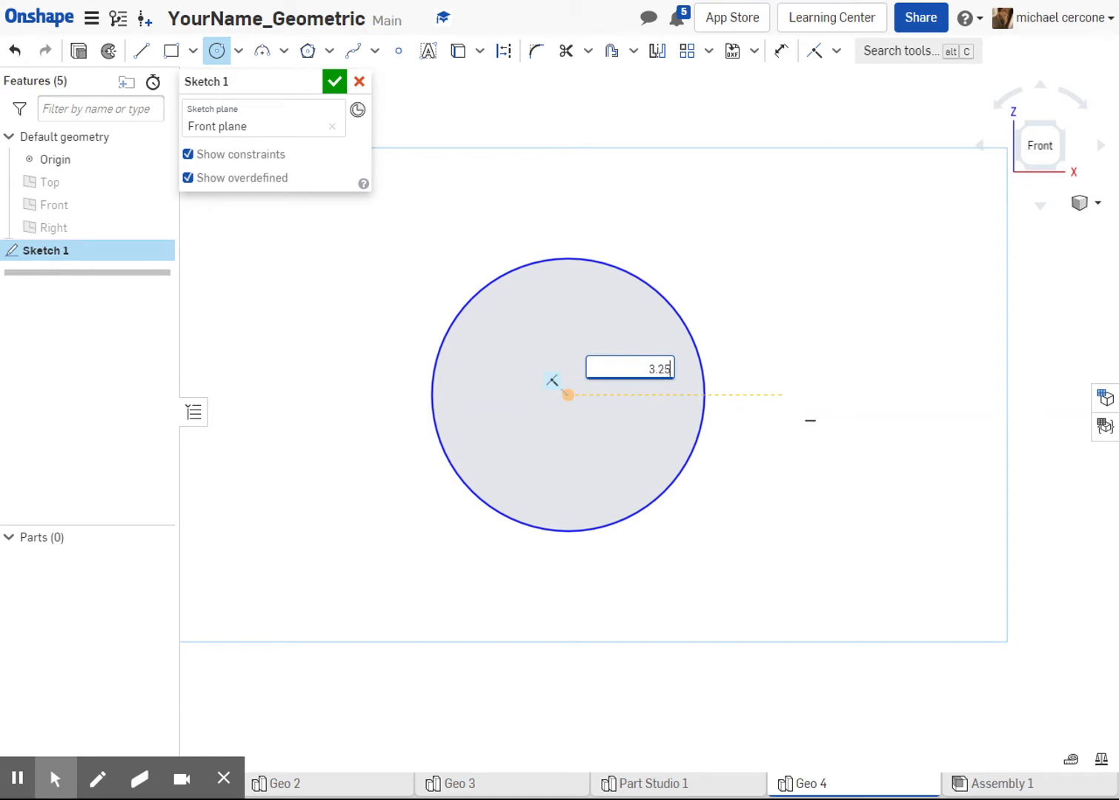
pyautogui.press('Return')
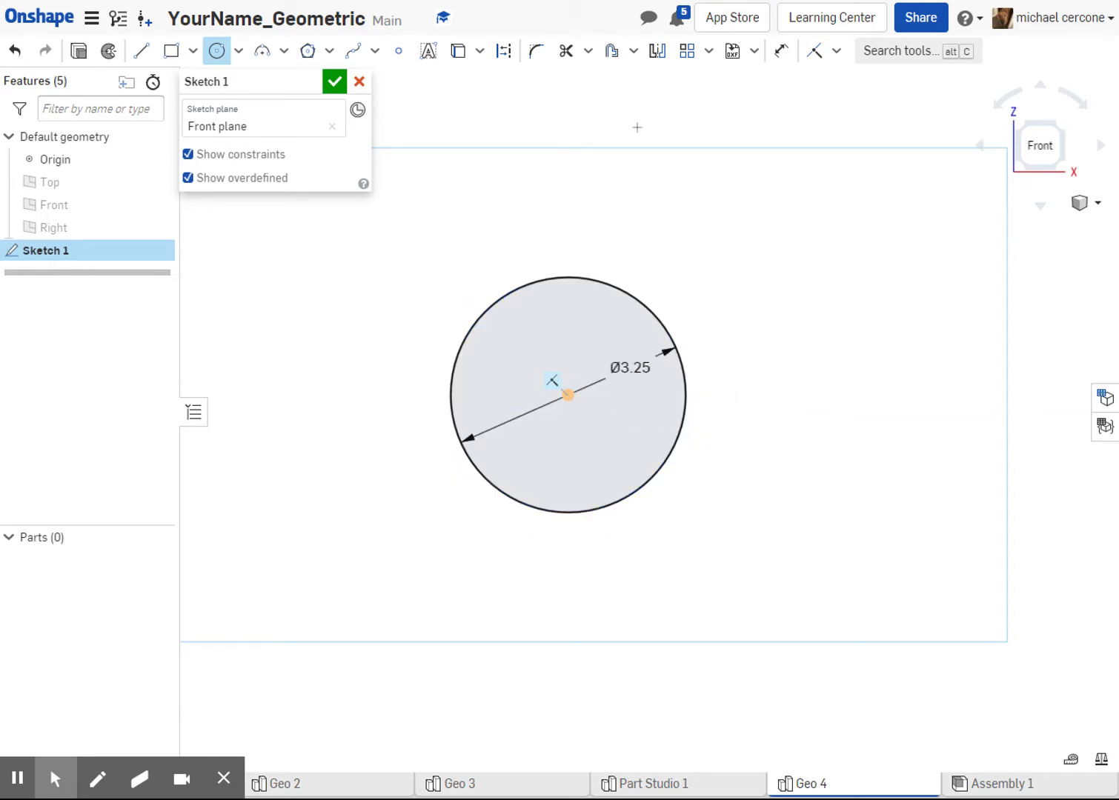
# Draw a vertical construction line 2.5 in long upward from the circle's centre
pyautogui.click(138, 50)
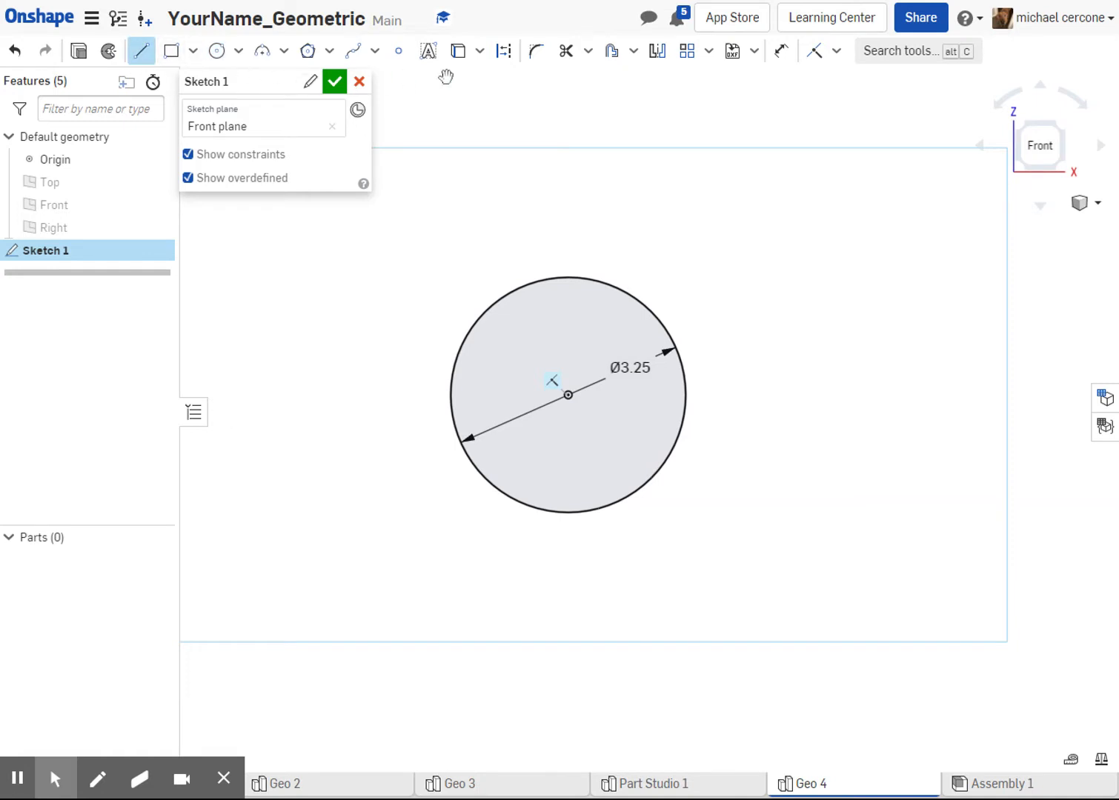
pyautogui.click(504, 50)
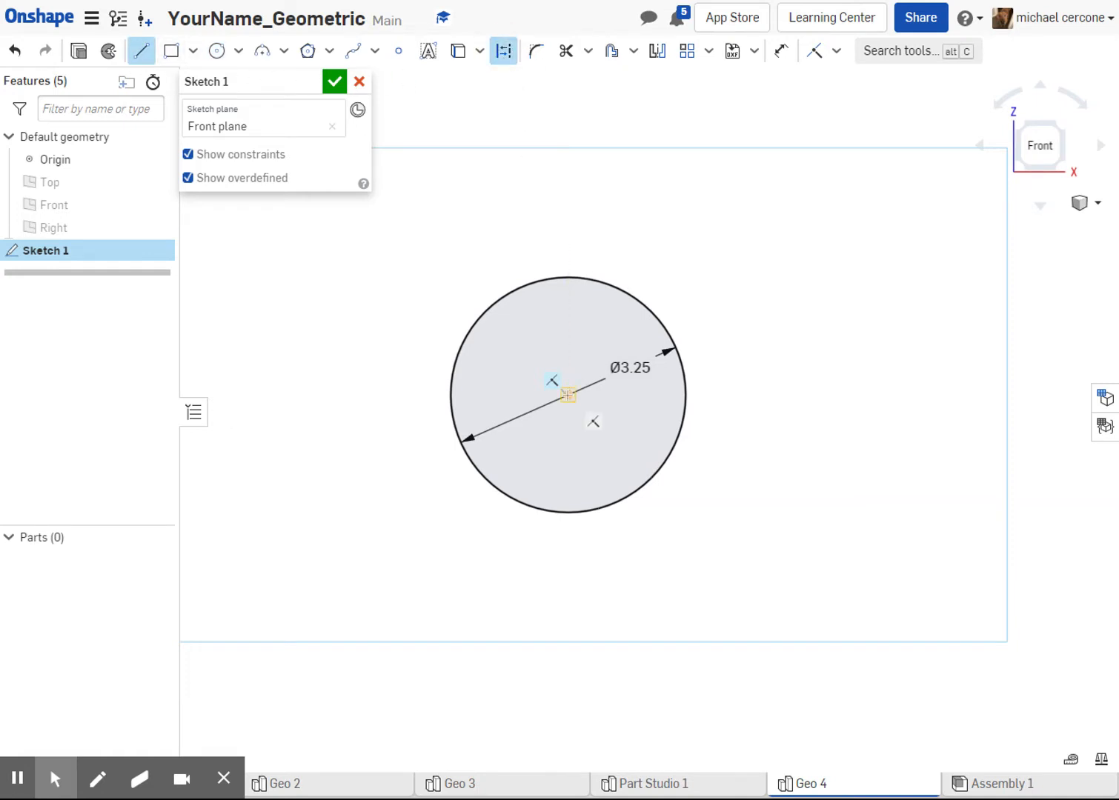
pyautogui.click(568, 394)
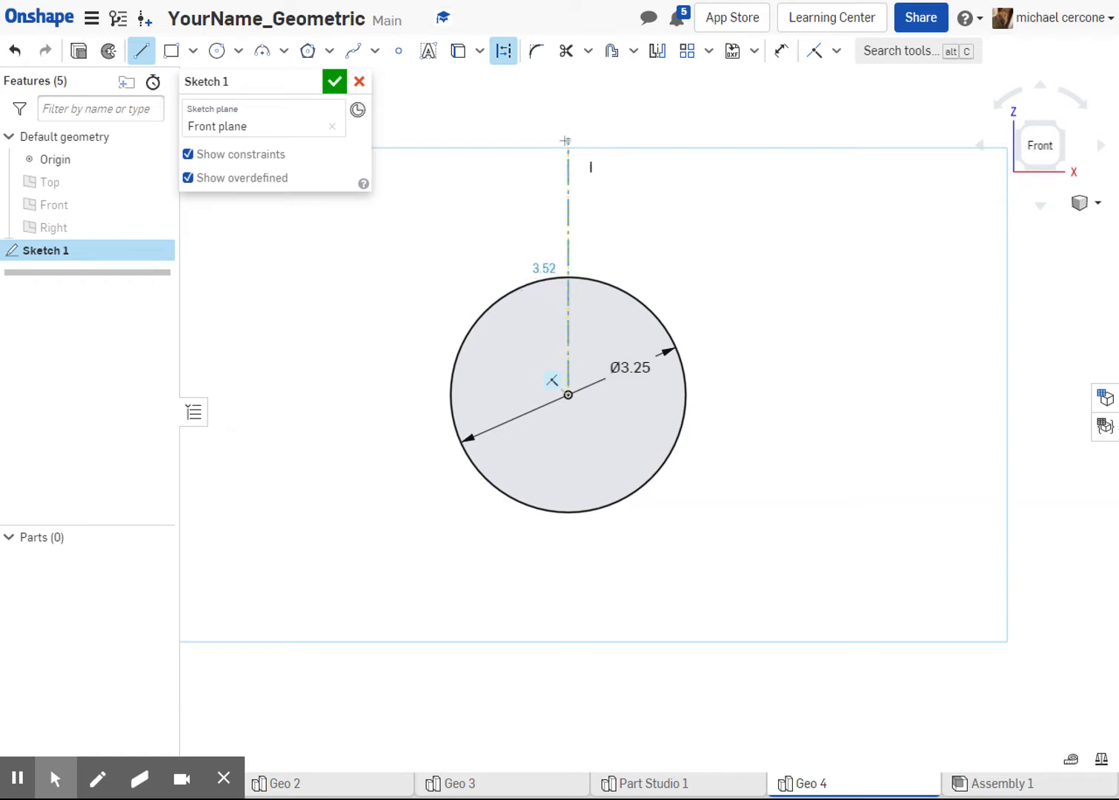
pyautogui.click(568, 141)
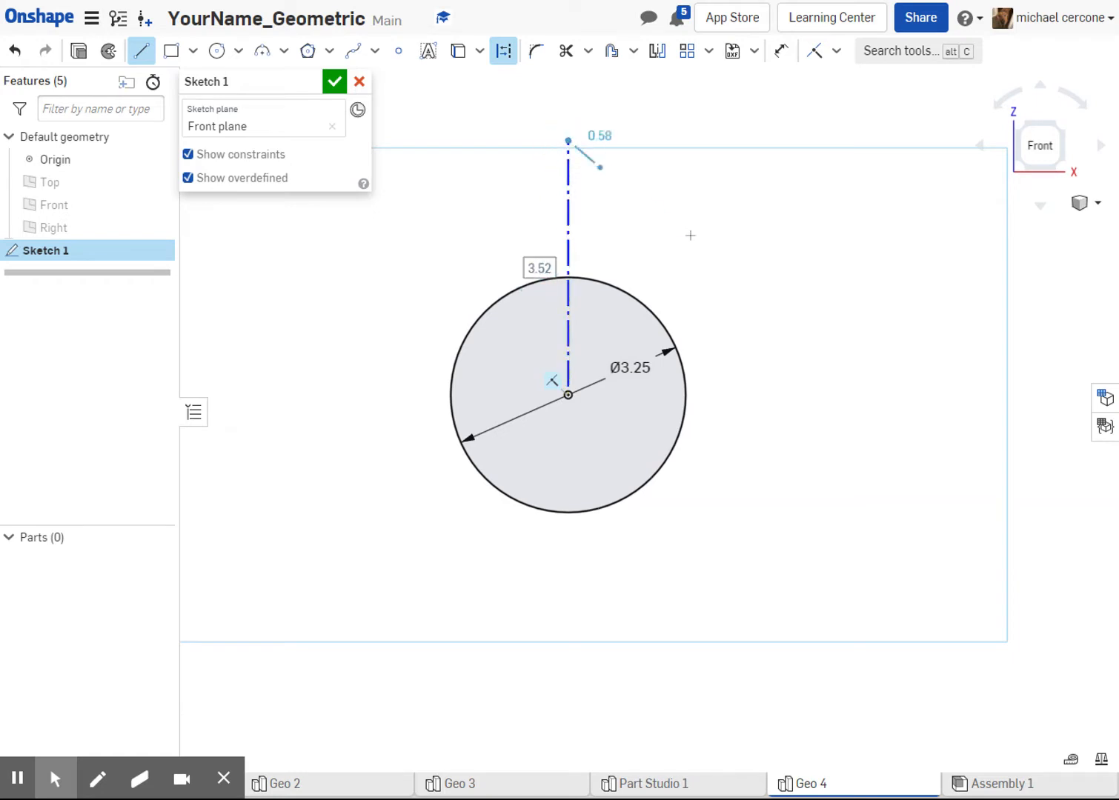
pyautogui.press('Tab')
pyautogui.write('2')
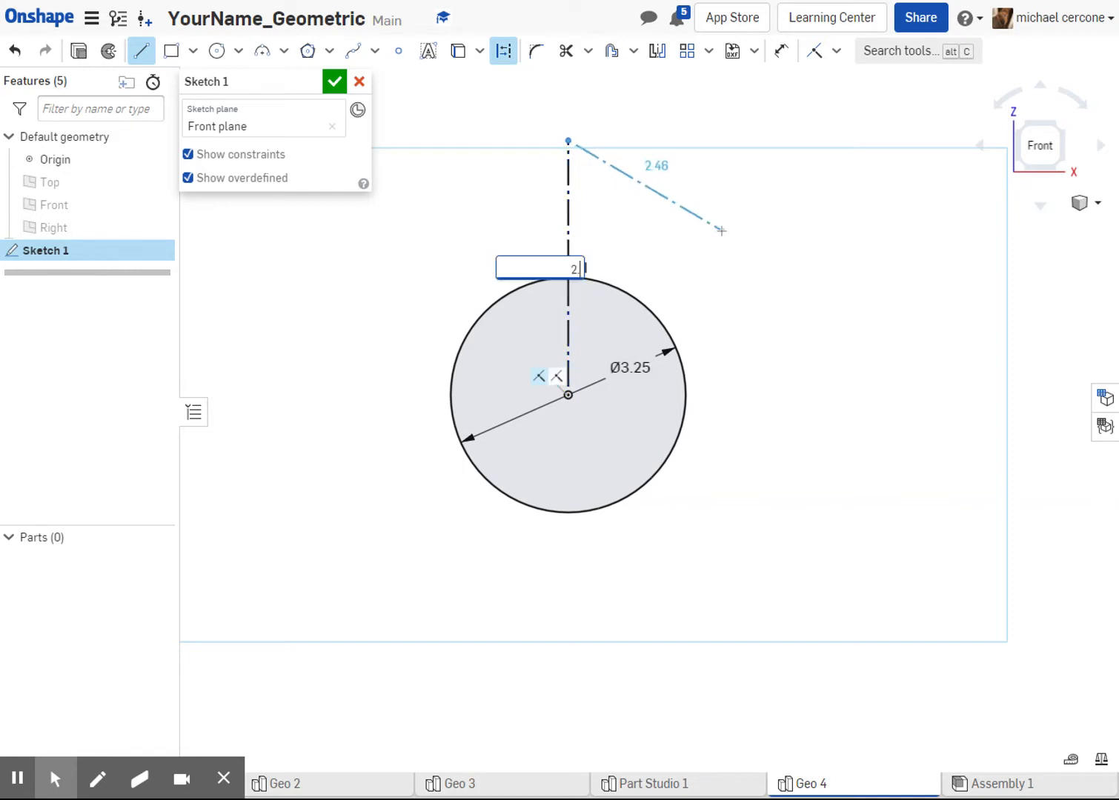
pyautogui.press('Return')
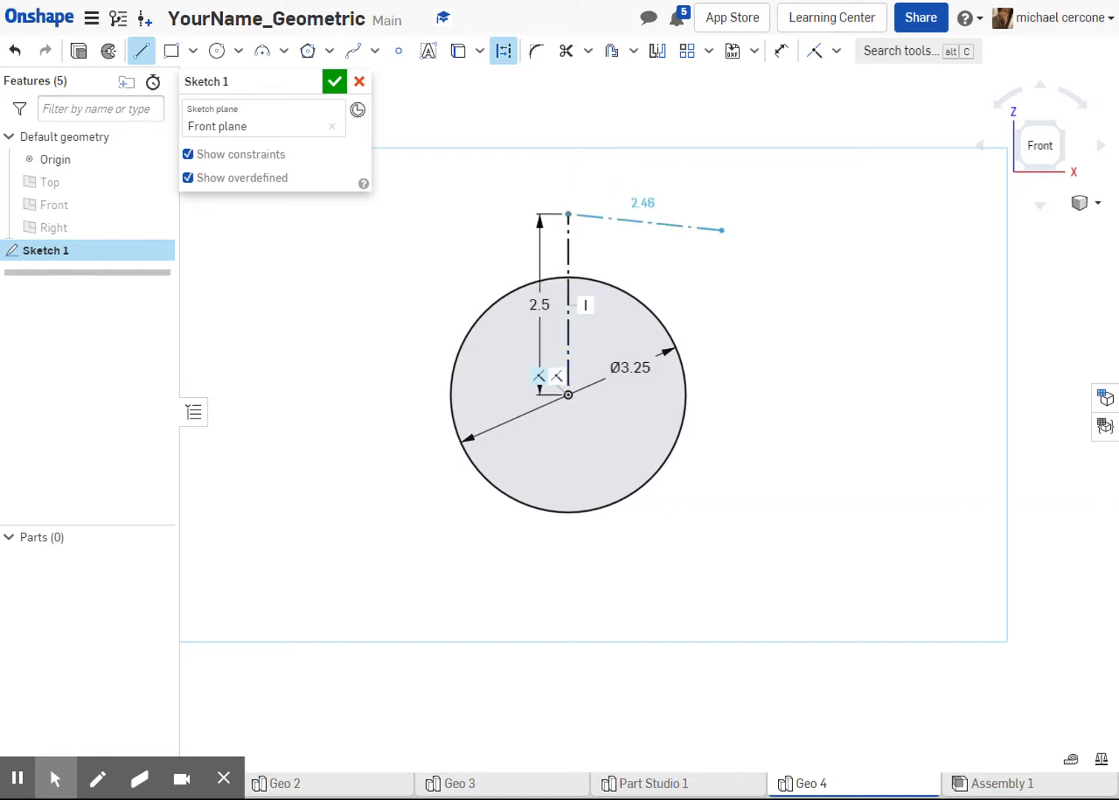
pyautogui.press('Escape')
# Draw a 5 in horizontal line rightward from the construction line's upper end, then a vertical line about 0.48 in long down from its end
pyautogui.moveTo(729, 263); pyautogui.dragTo(695, 235, button='middle')
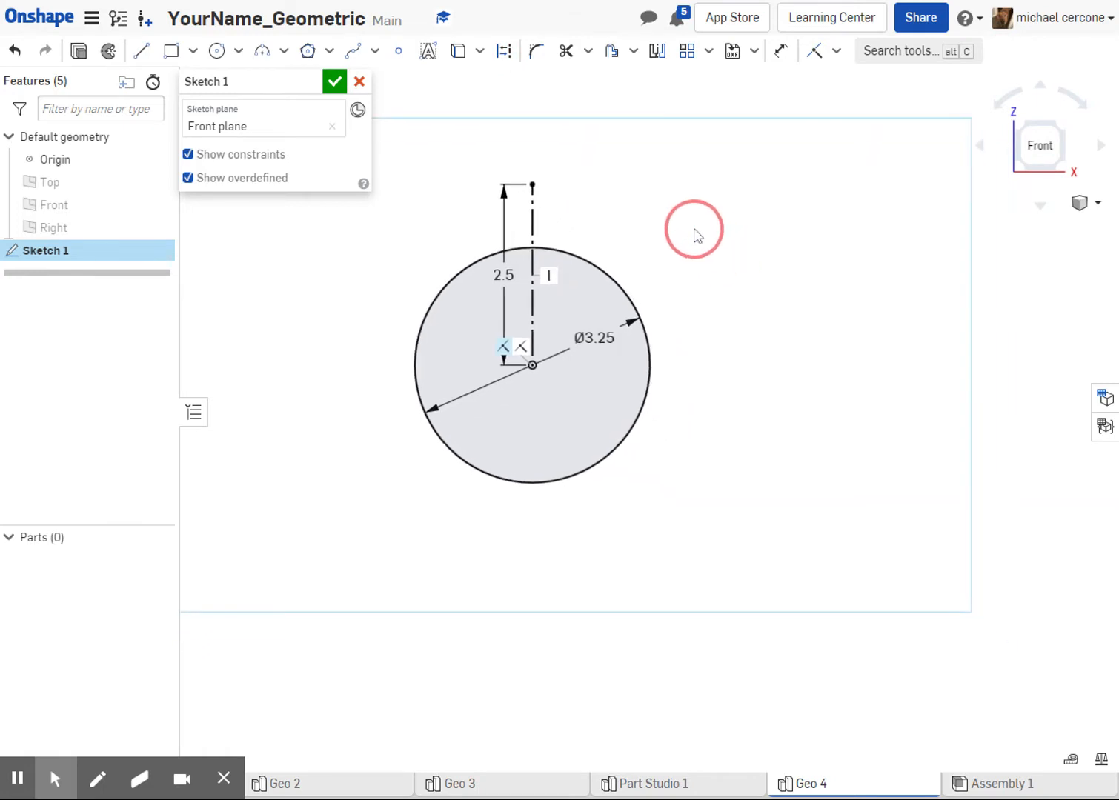
pyautogui.click(141, 52)
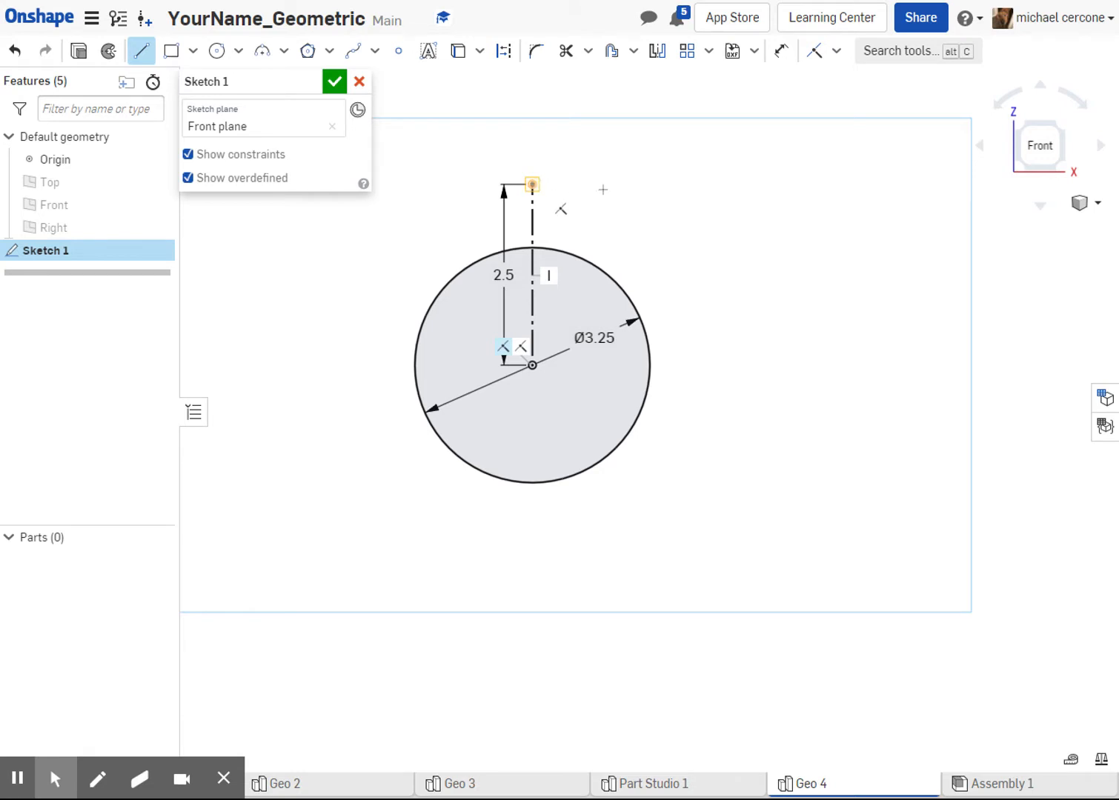
pyautogui.moveTo(601, 191); pyautogui.dragTo(444, 191, button='middle')
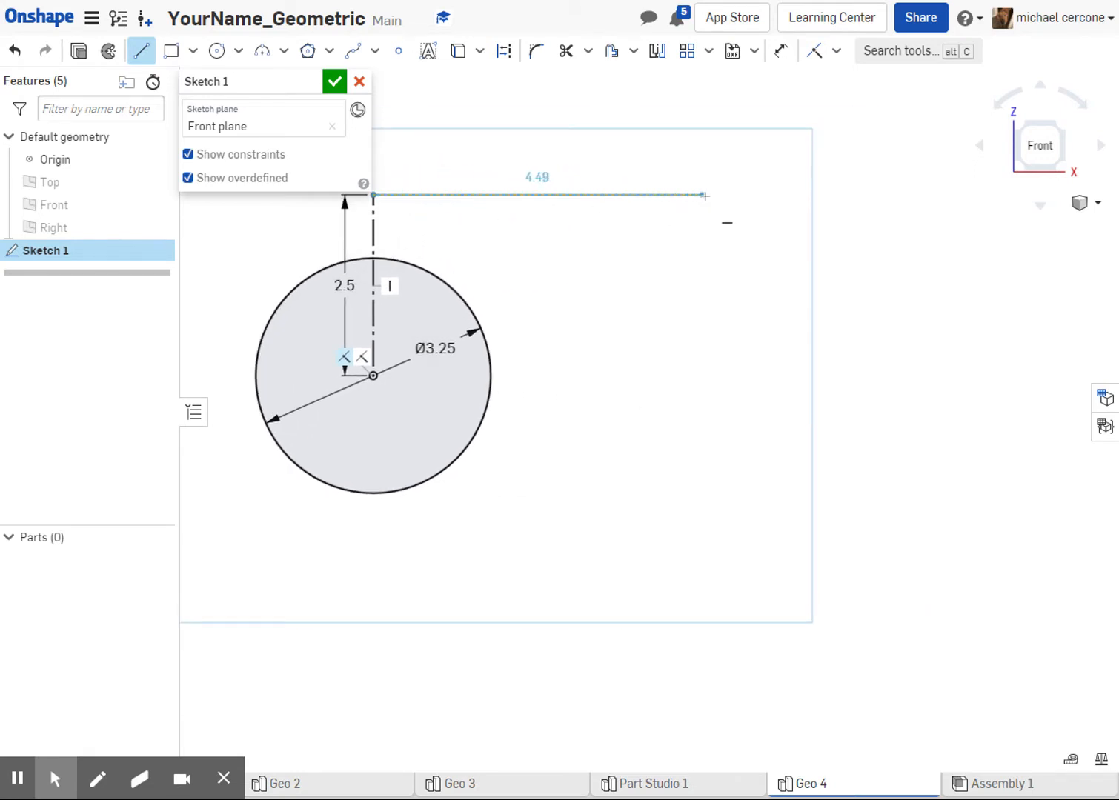
pyautogui.click(734, 195)
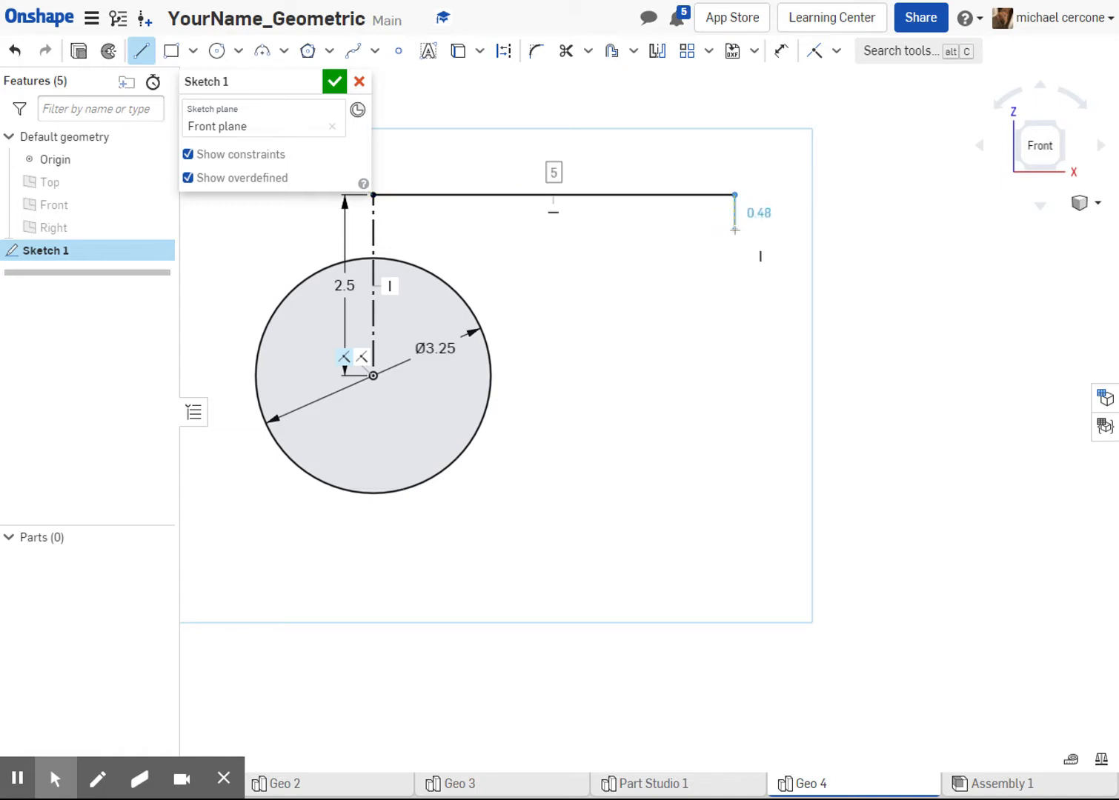
pyautogui.click(734, 230)
pyautogui.press('Escape')
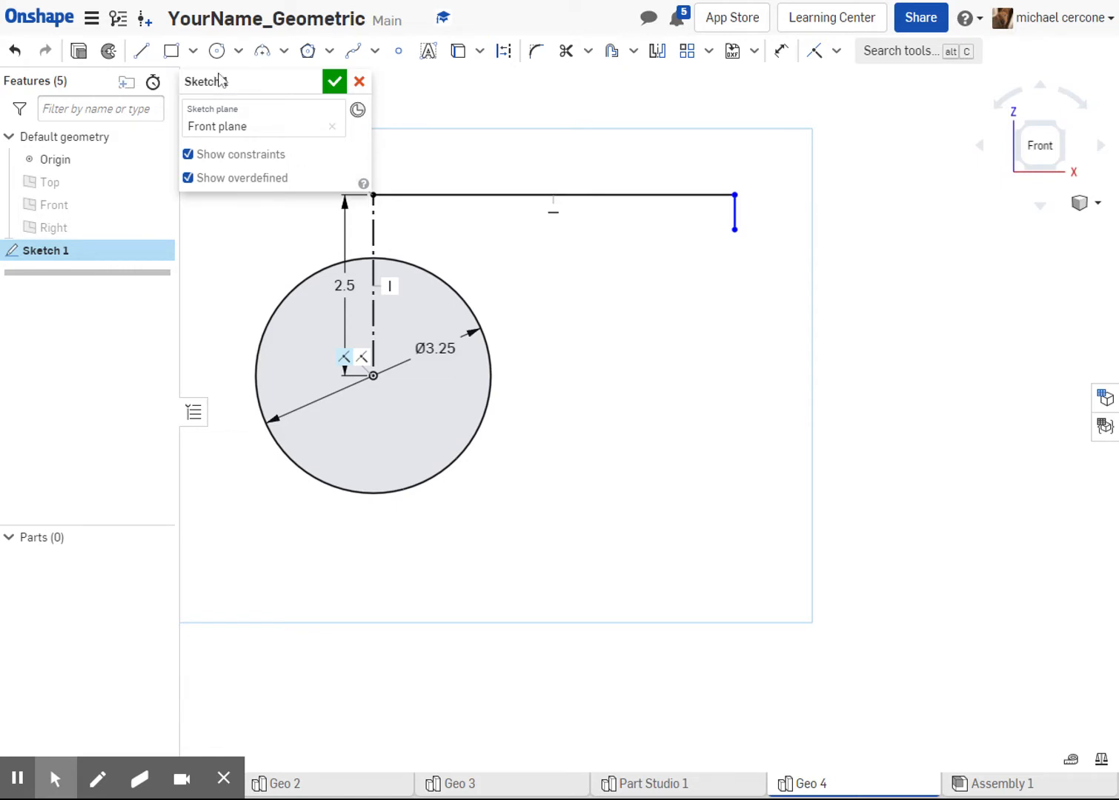
# Draw a circle about 0.94 in in diameter, centred level with the short vertical line's lower end and passing through that endpoint
pyautogui.click(217, 50)
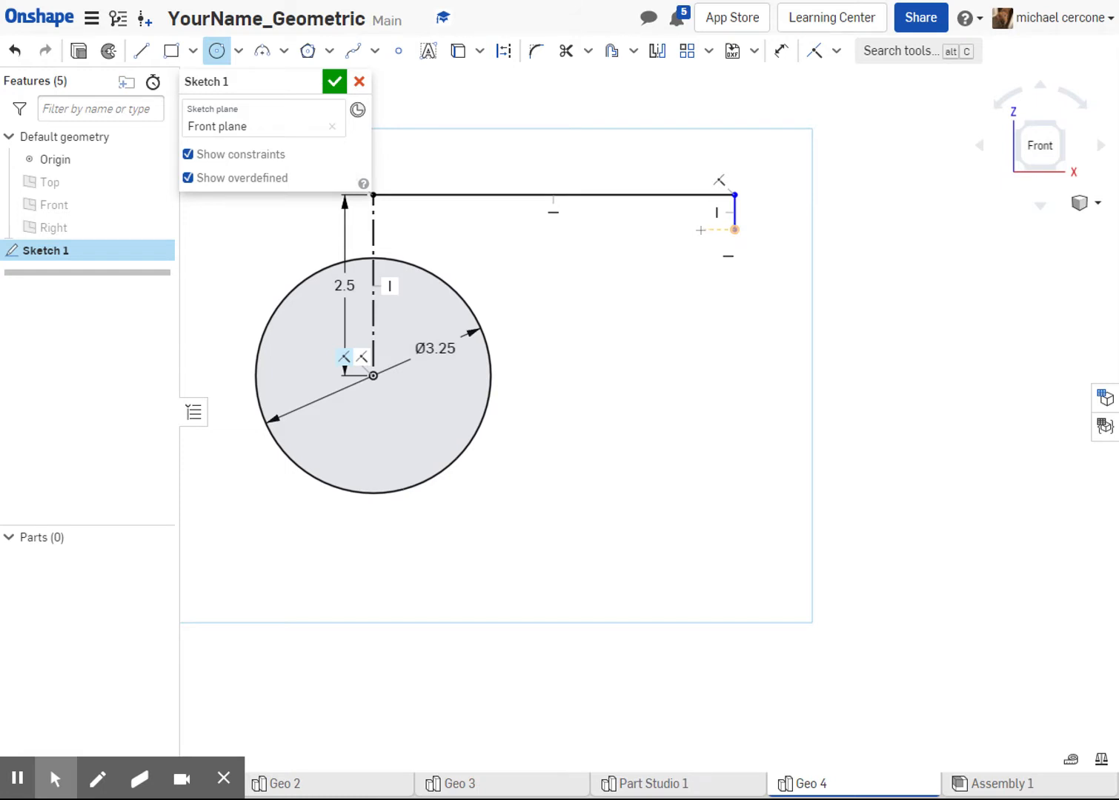
pyautogui.click(700, 230)
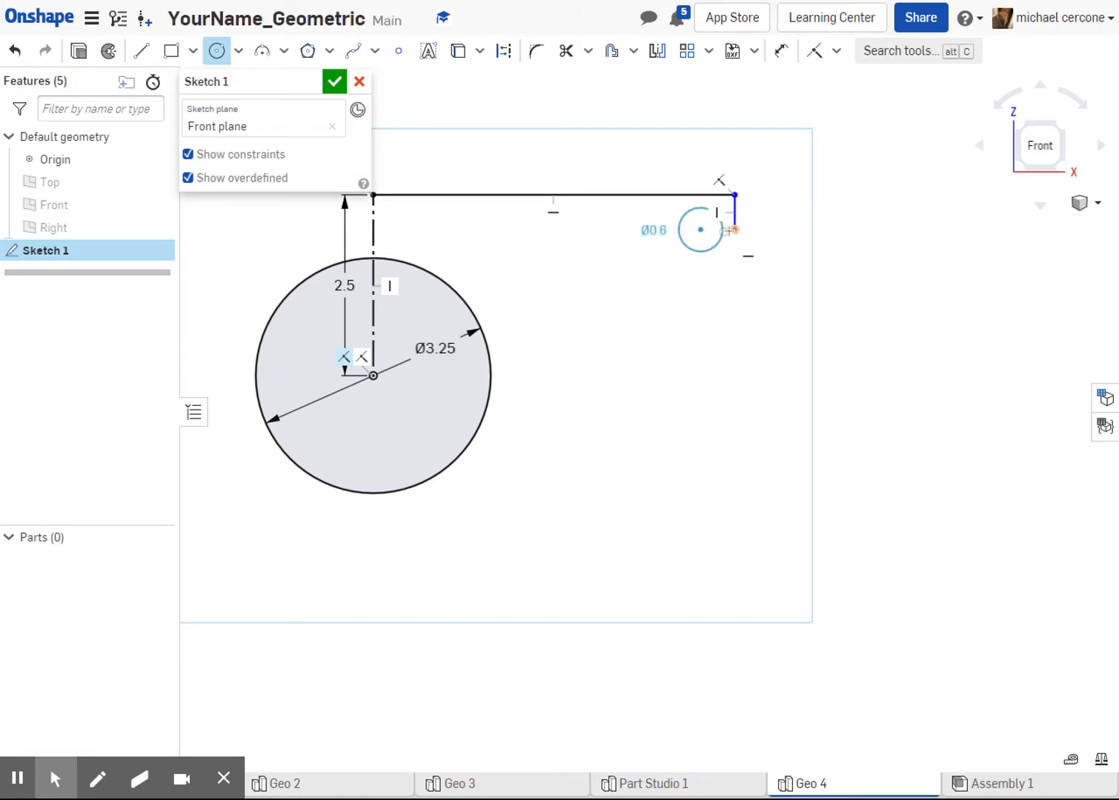
pyautogui.click(734, 229)
pyautogui.press('Escape')
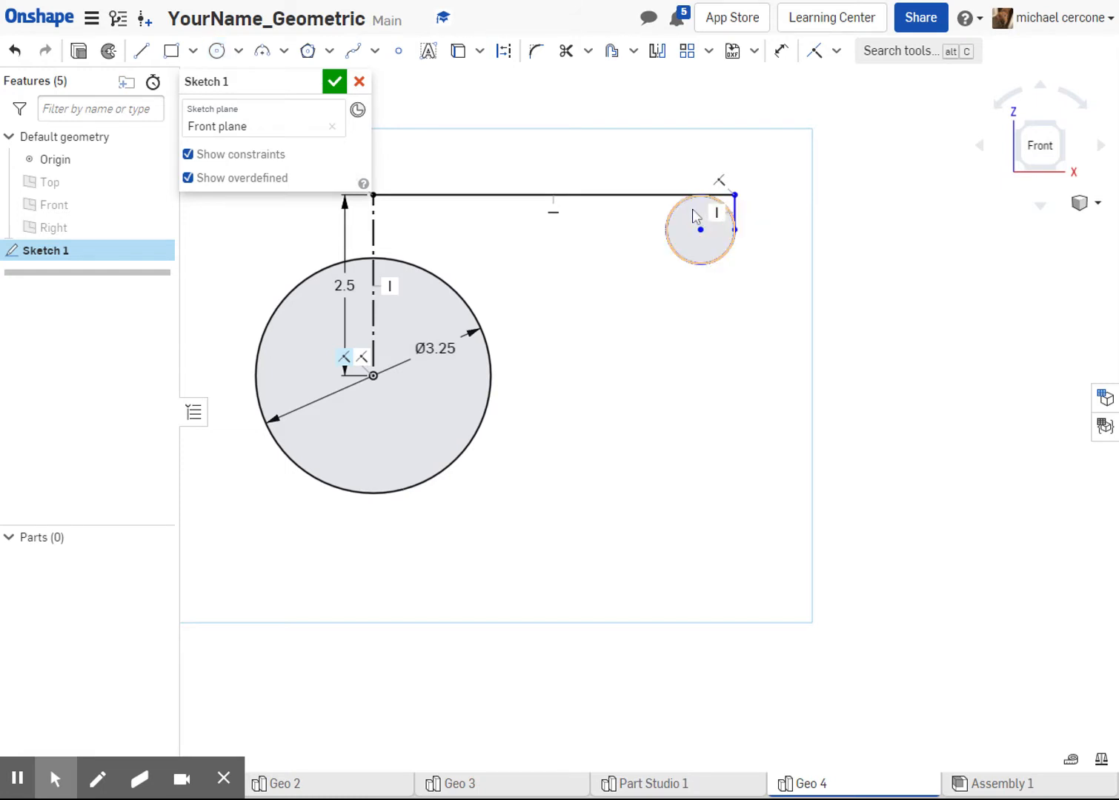
# Apply a Tangent constraint between the small circle and the horizontal line above it
pyautogui.scroll(2, 694, 210)
pyautogui.click(677, 198)
pyautogui.click(665, 193)
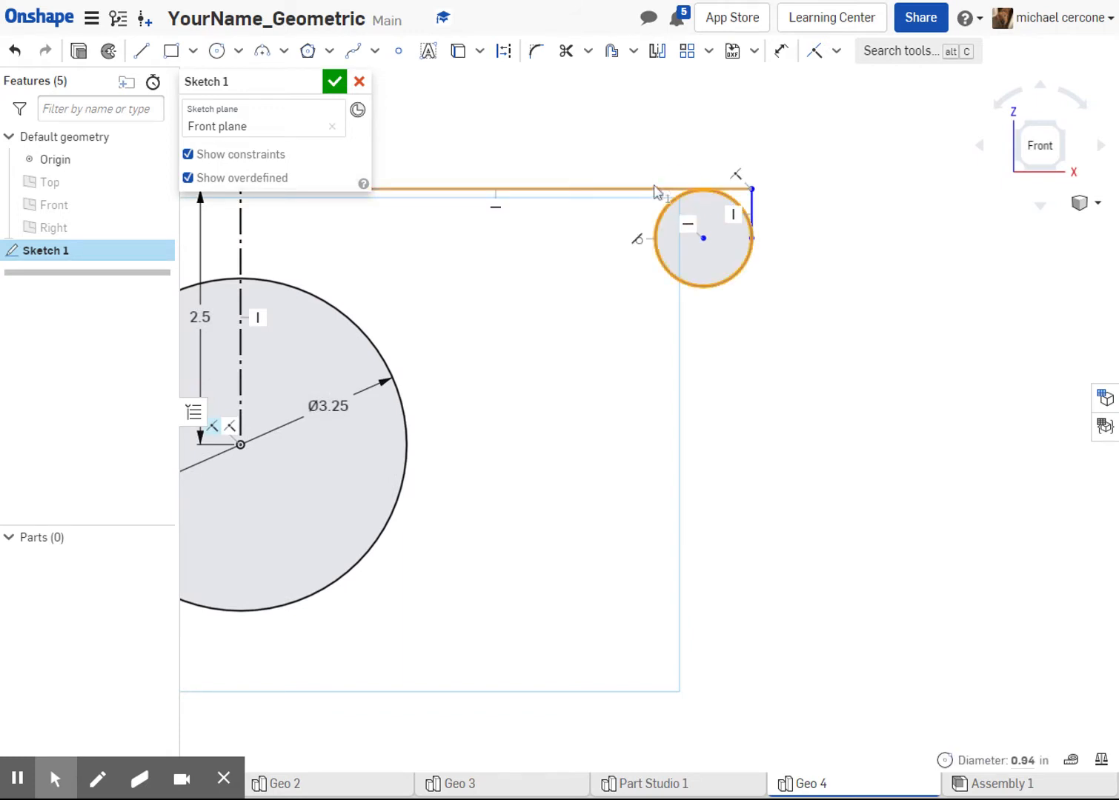
pyautogui.click(656, 191)
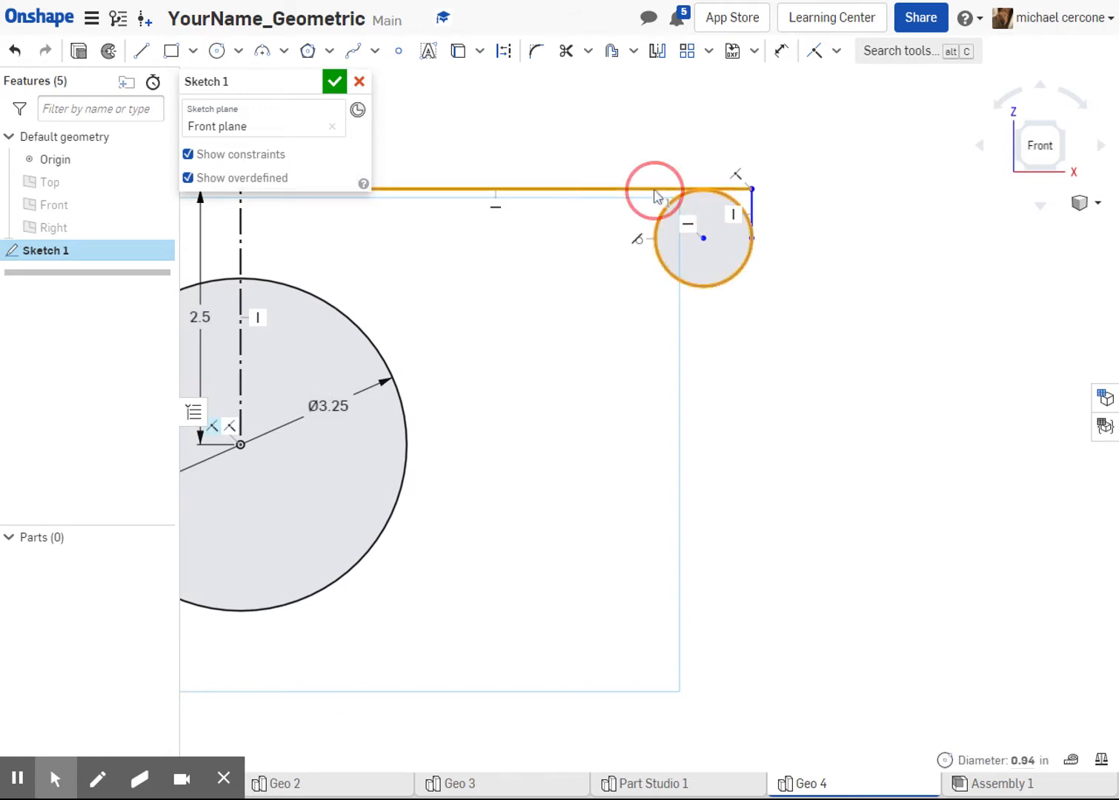
pyautogui.click(835, 51)
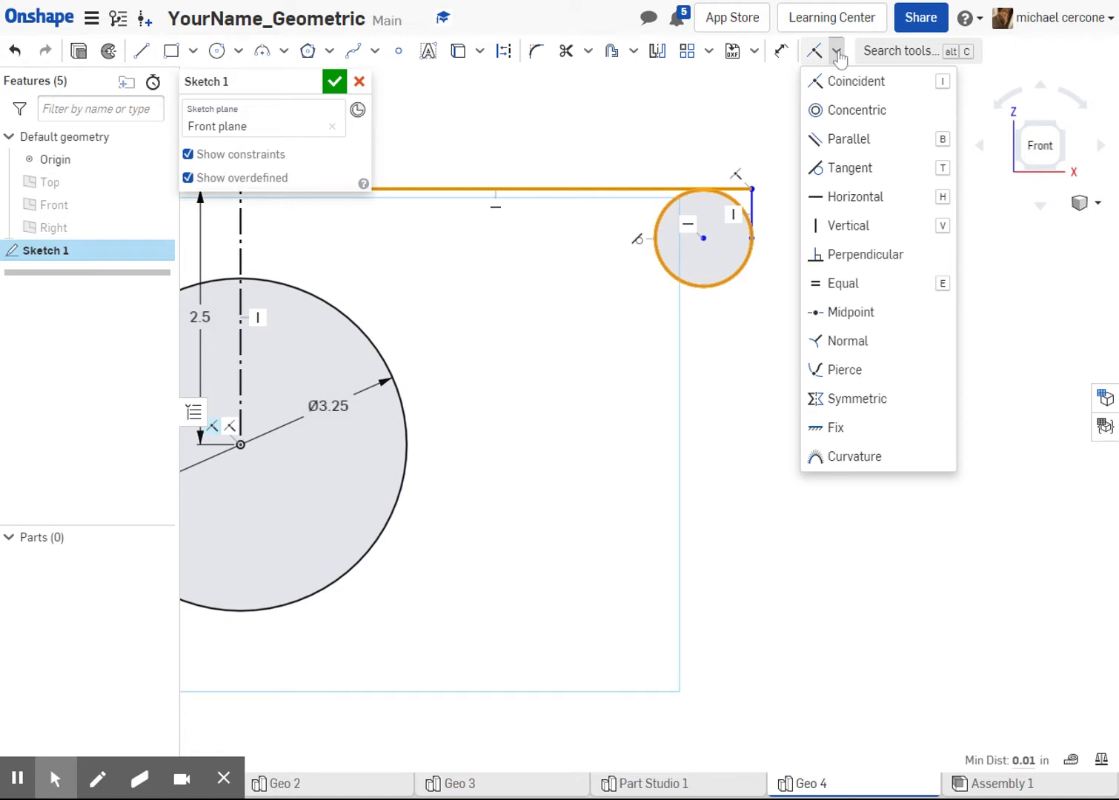
pyautogui.click(869, 166)
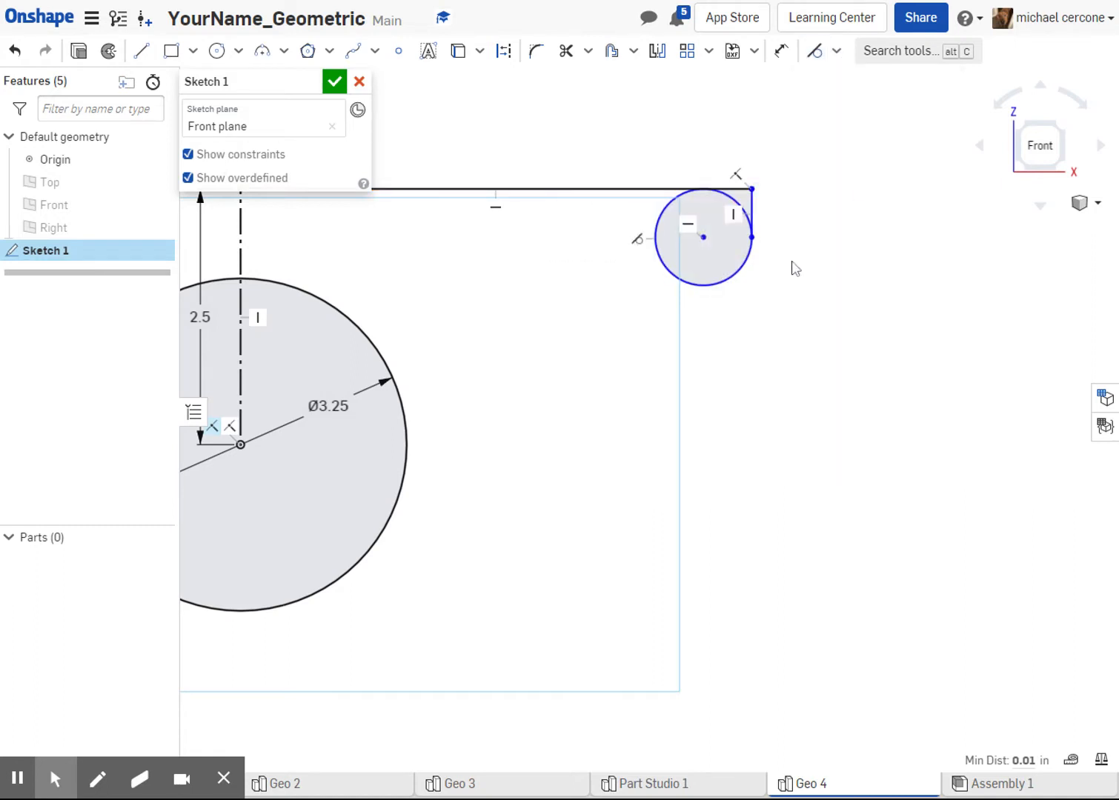
# Draw a sloped line about 2.11 in long below the small circle, rising to a free endpoint just beneath the circle's lower right
pyautogui.scroll(-2, 780, 281)
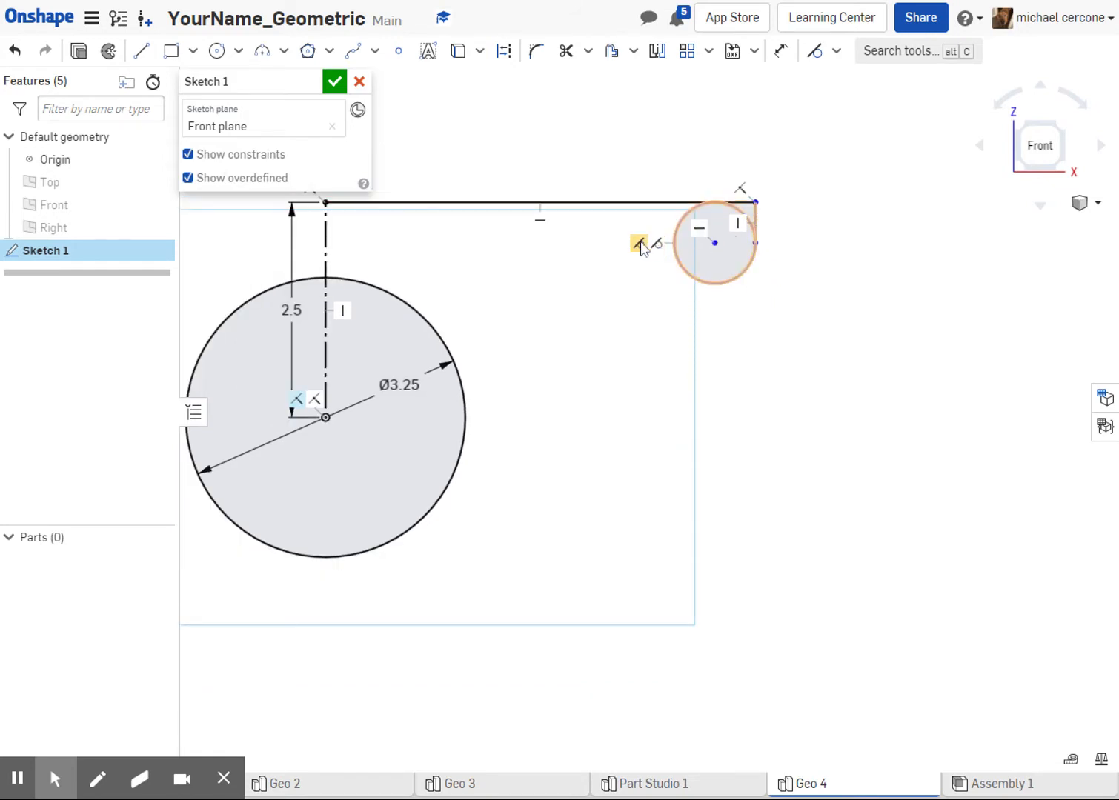
pyautogui.scroll(-2, 754, 327)
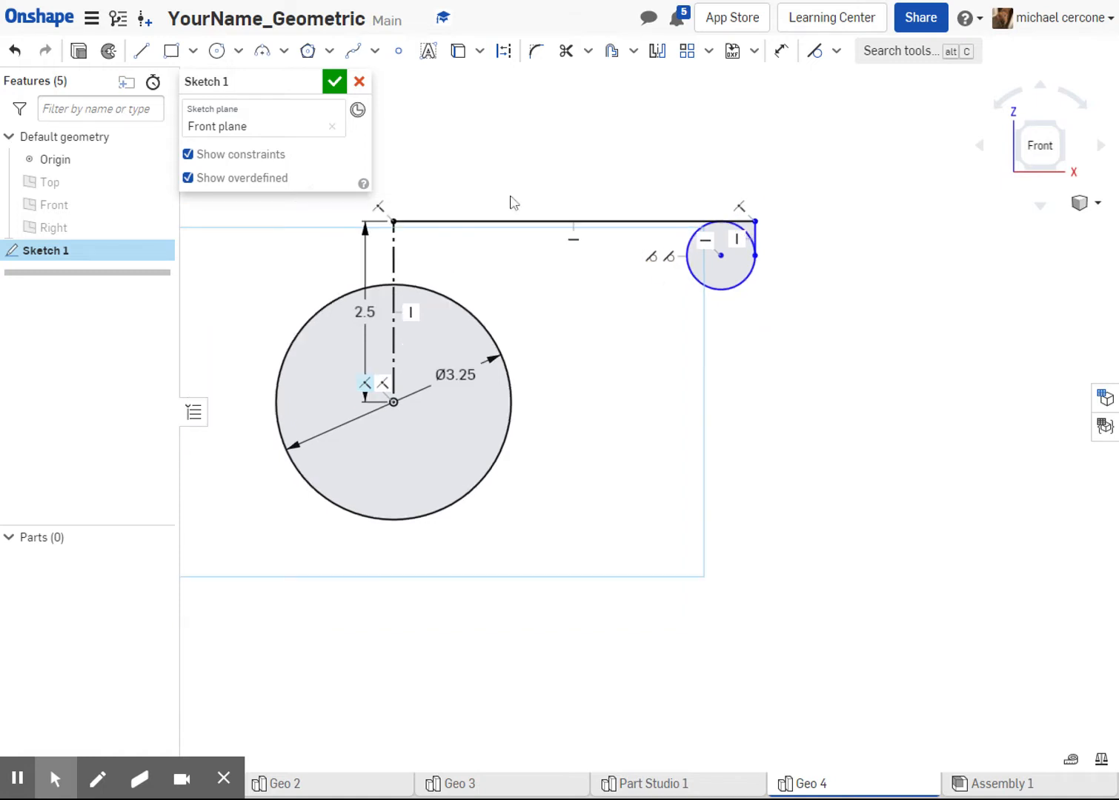
pyautogui.click(142, 55)
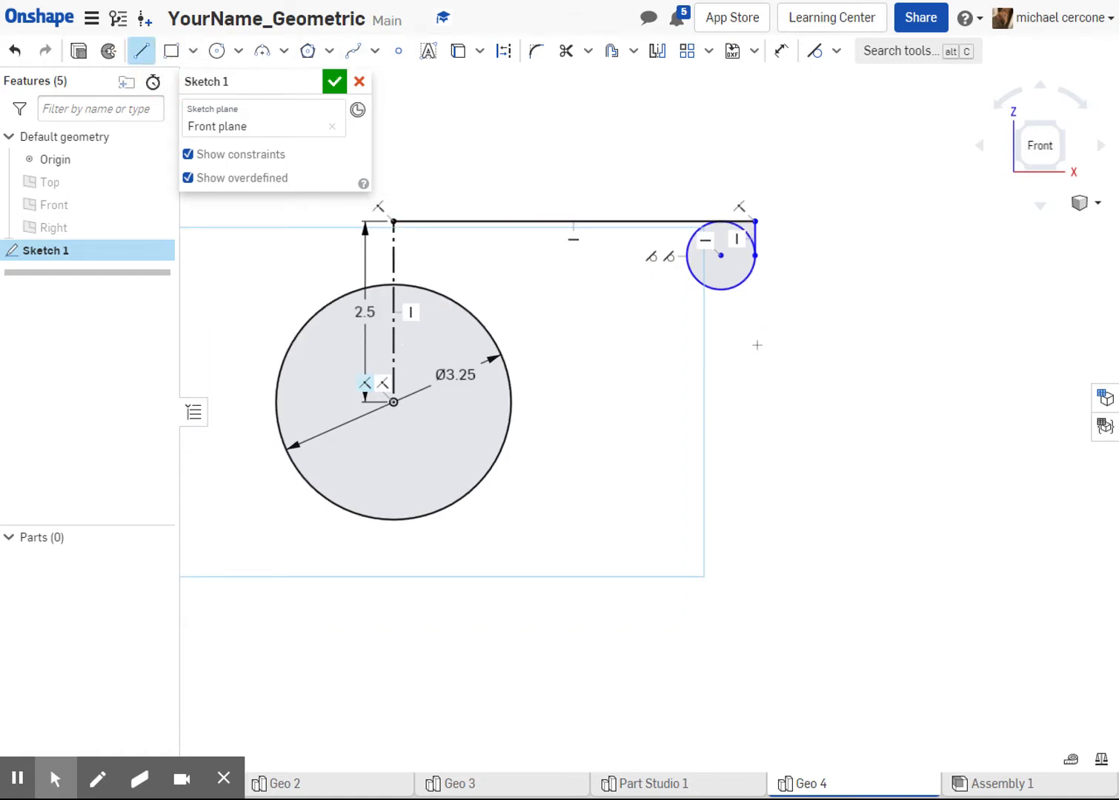
pyautogui.click(609, 356)
pyautogui.scroll(2, 717, 297)
pyautogui.scroll(1, 727, 294)
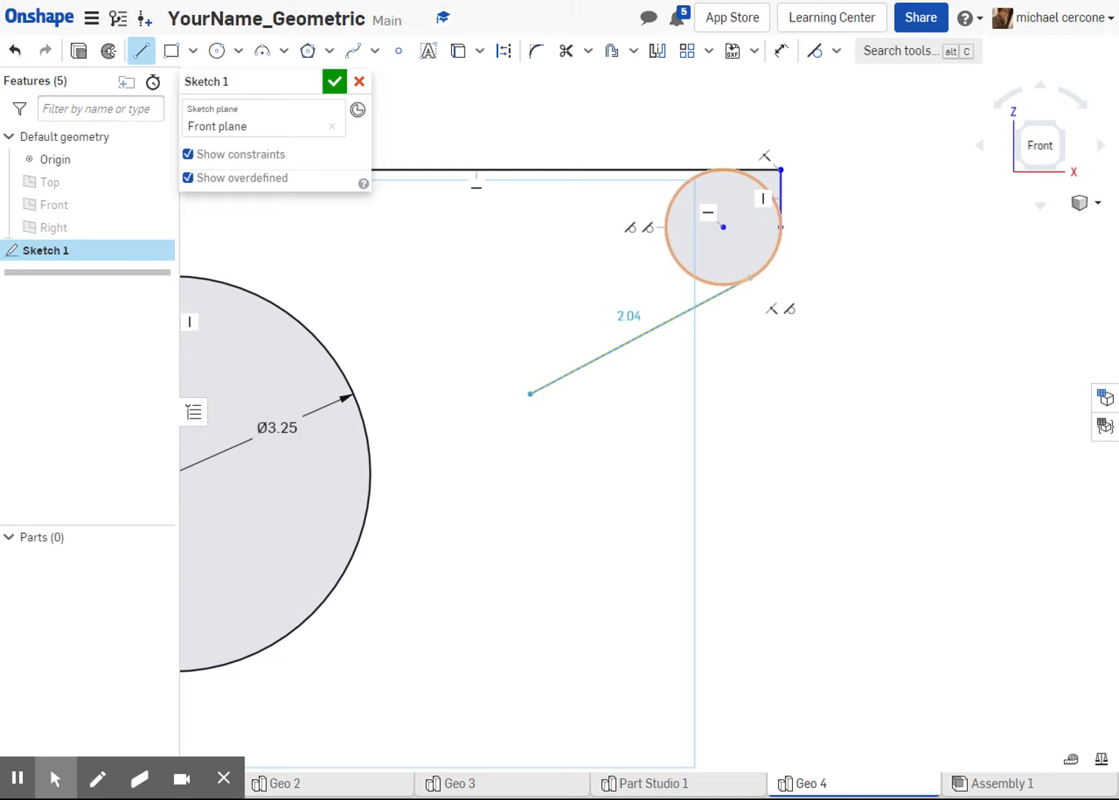
pyautogui.click(764, 288)
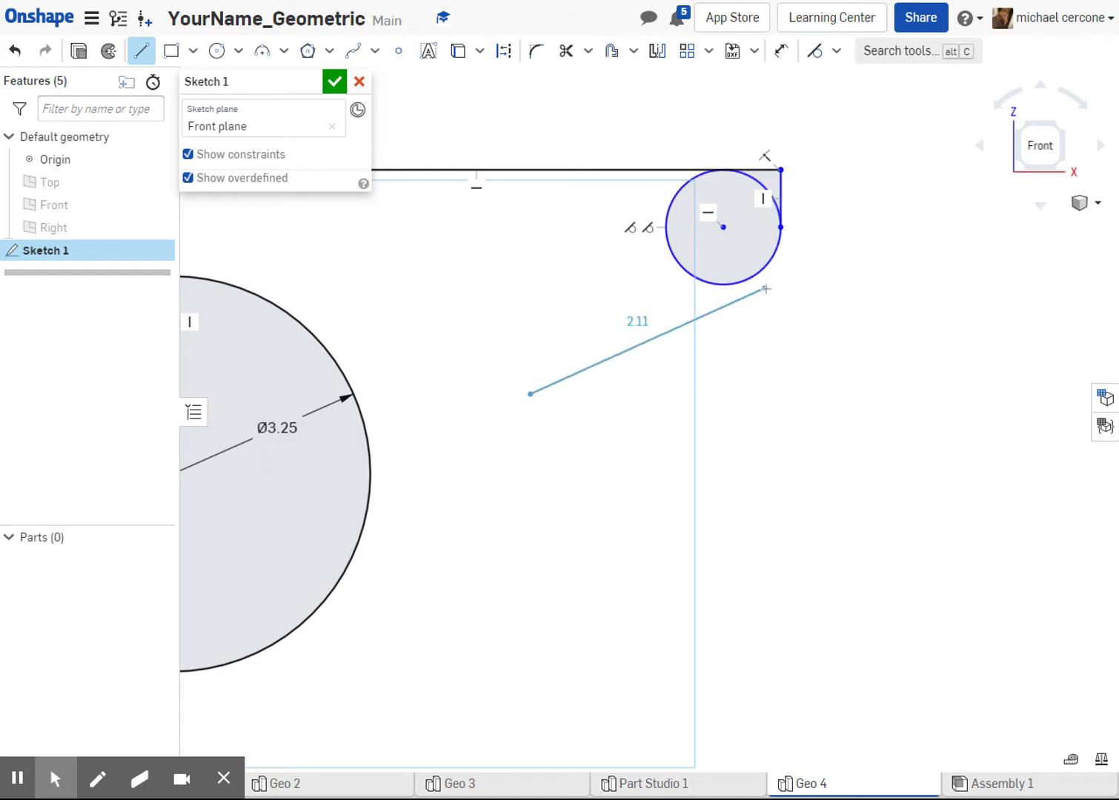
pyautogui.press('Escape')
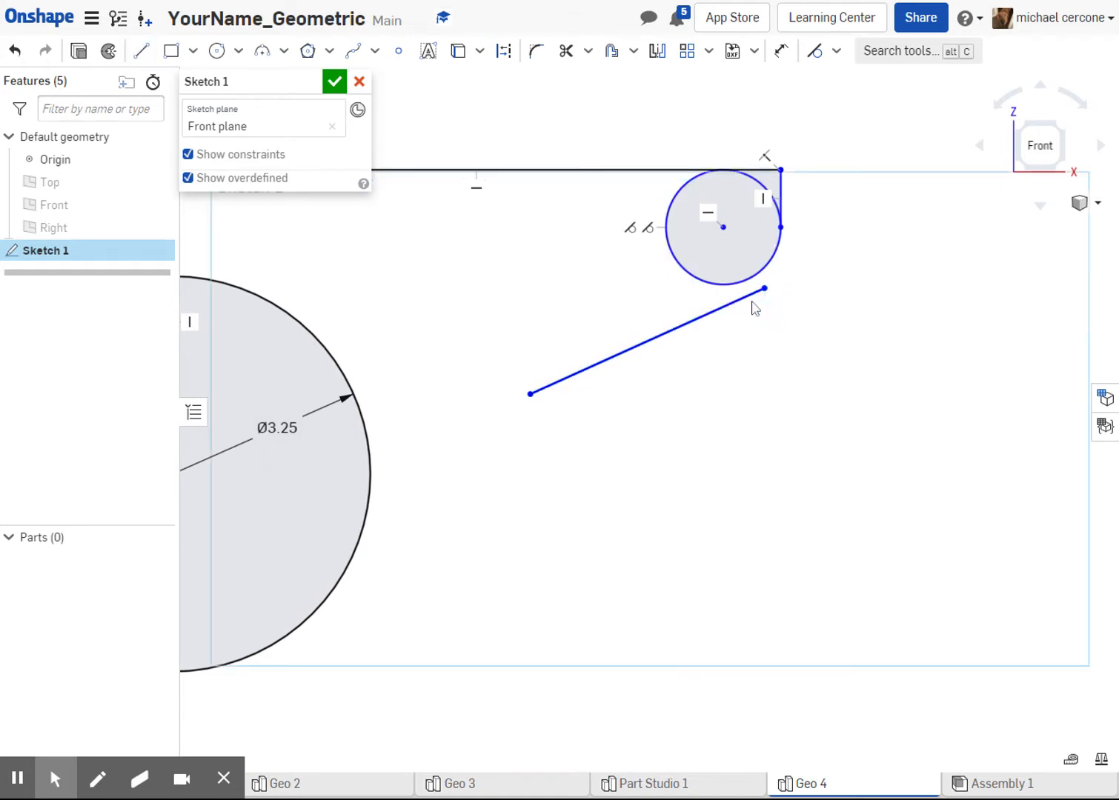
# Constrain the sloped line tangent to the small circle with its upper endpoint coincident on it, and raise the line's free lower end to flatten its slope
pyautogui.click(749, 289)
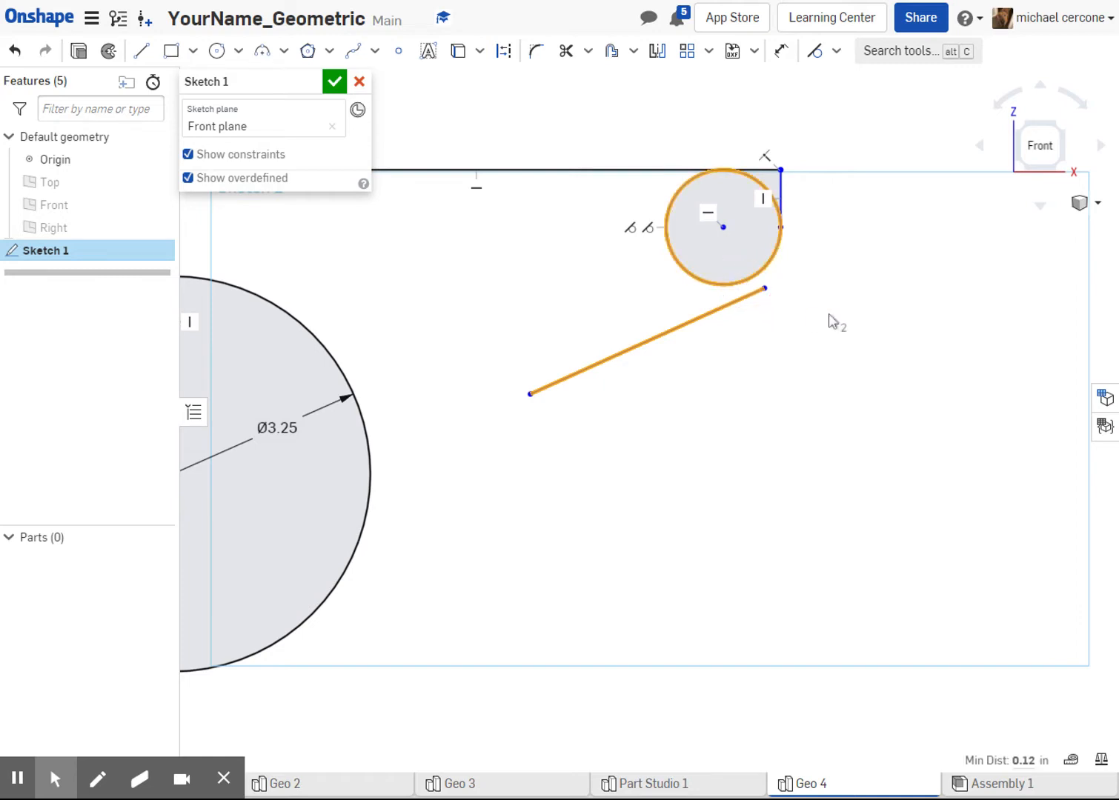
pyautogui.press('t')
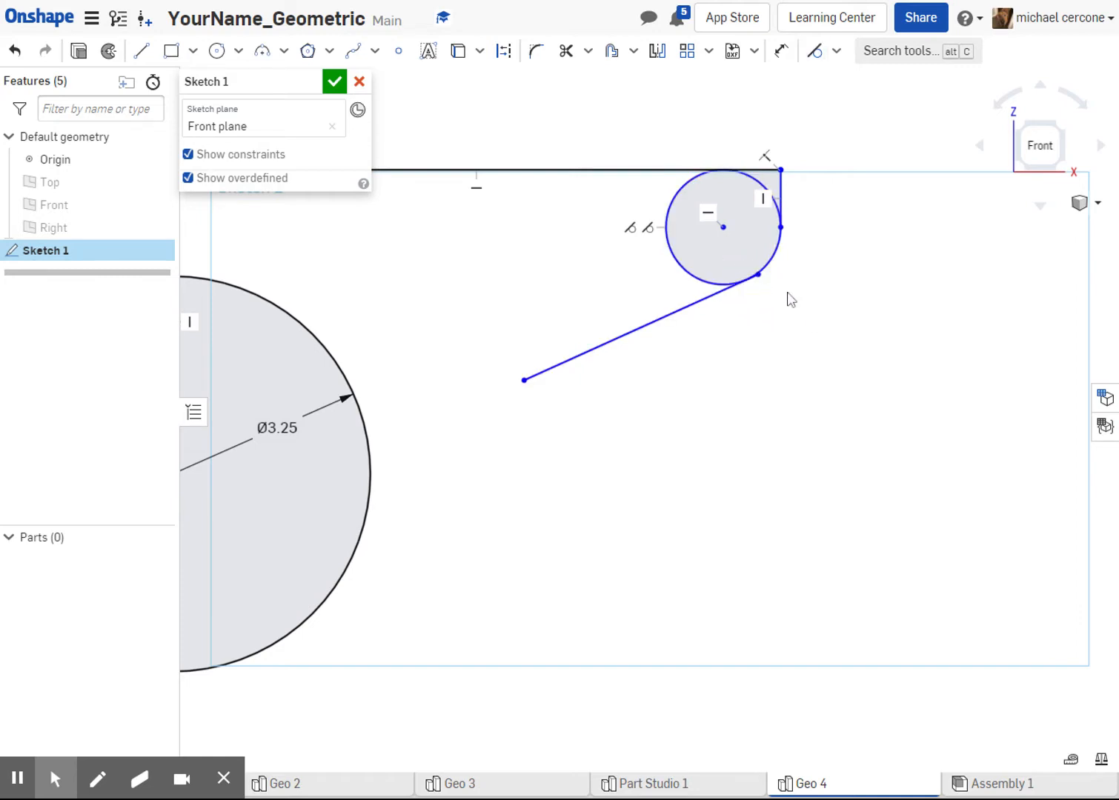
pyautogui.click(760, 276)
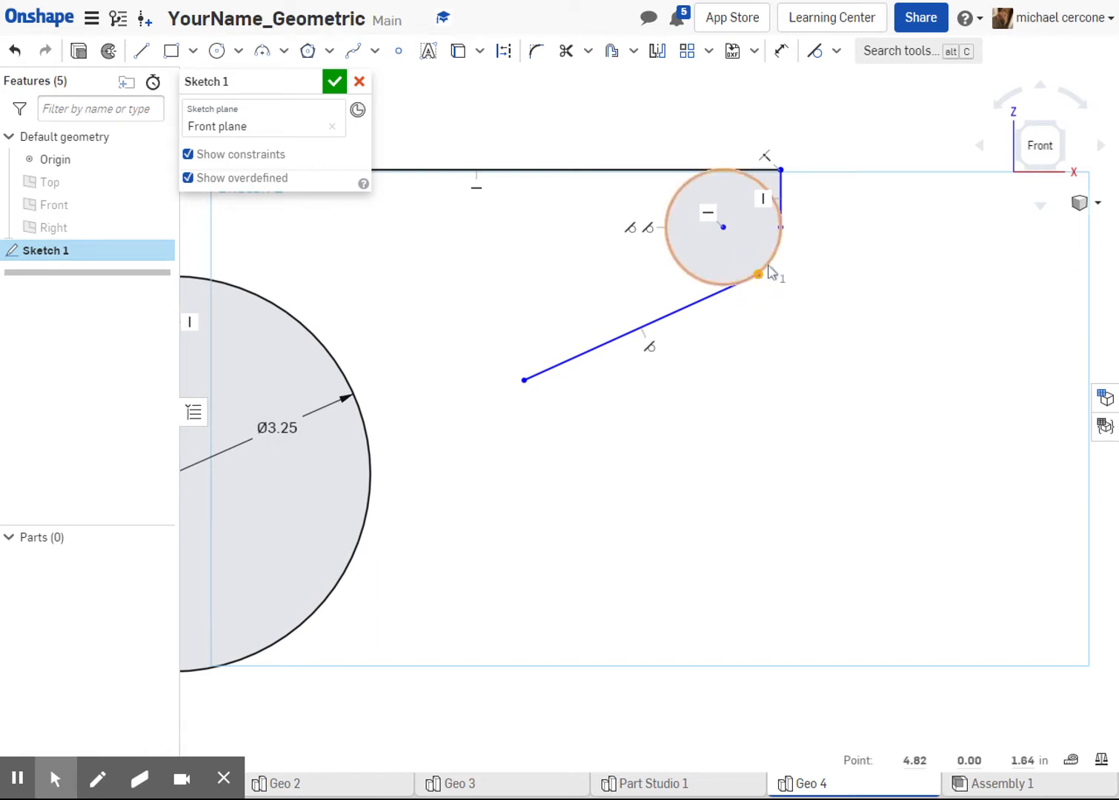
pyautogui.click(770, 268)
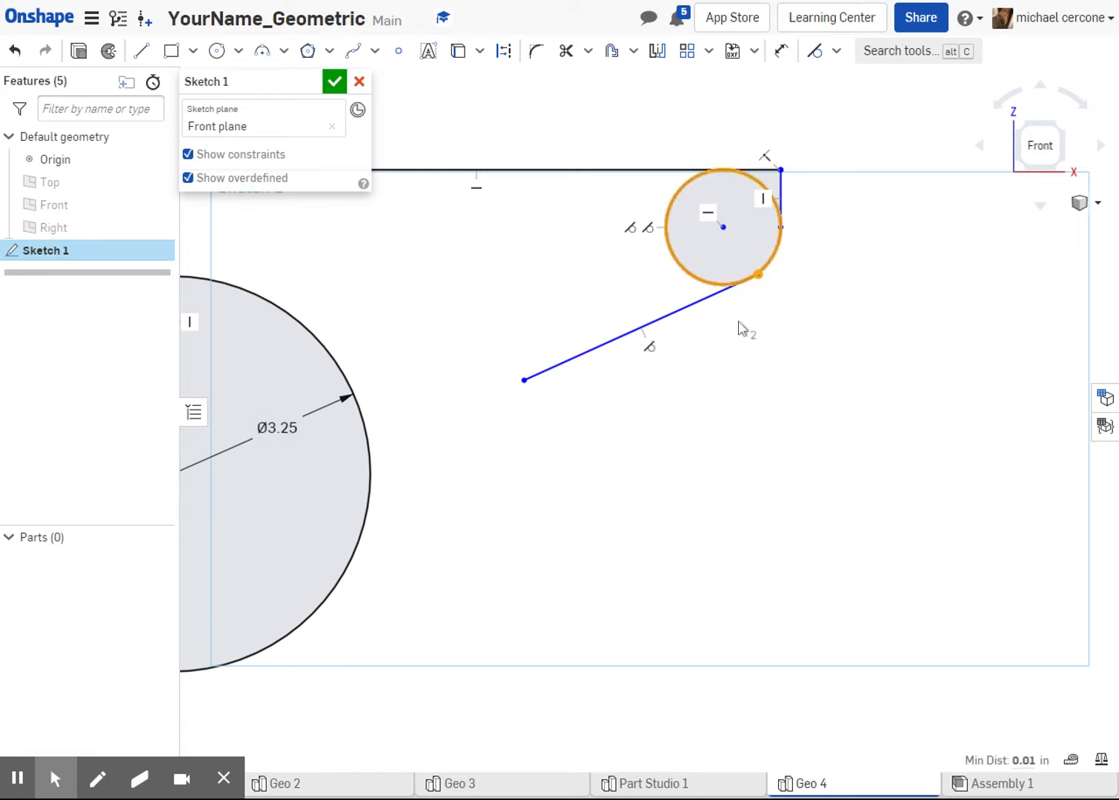
pyautogui.press('i')
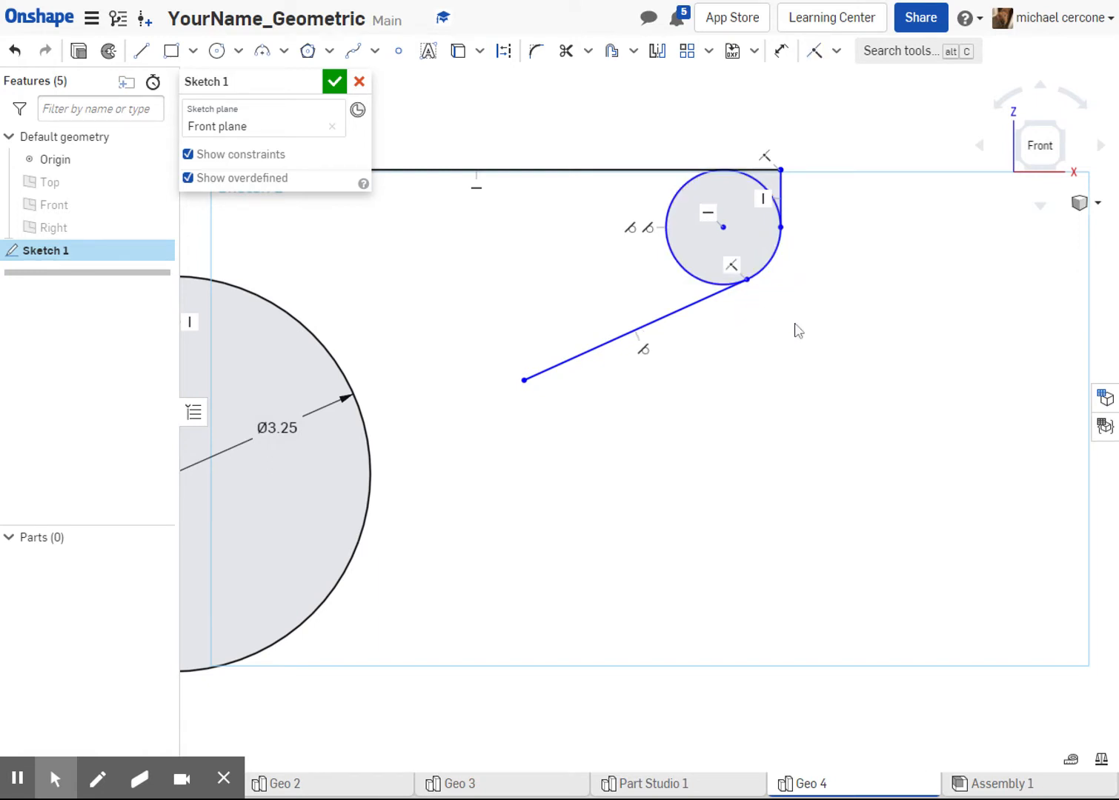
pyautogui.moveTo(525, 381); pyautogui.dragTo(527, 331)
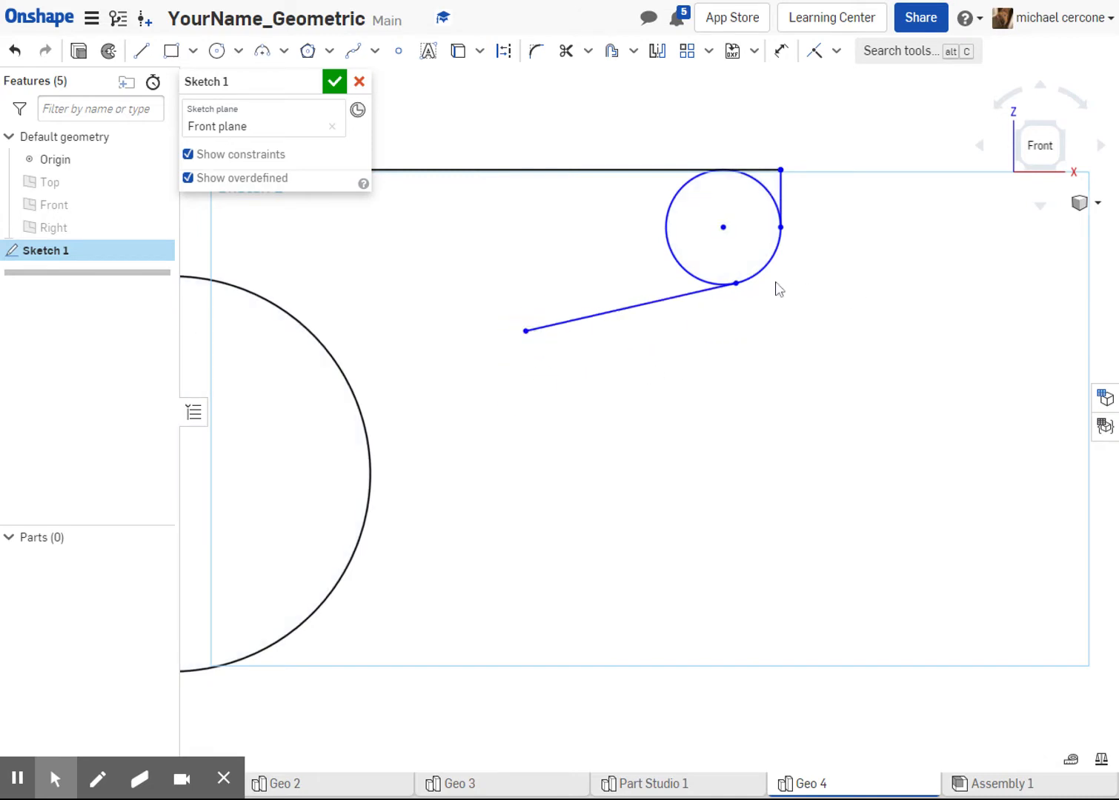
# Draw a vertical construction line about 3.15 in long straight down from the centre of the 3.25 in circle
pyautogui.scroll(-3, 732, 385)
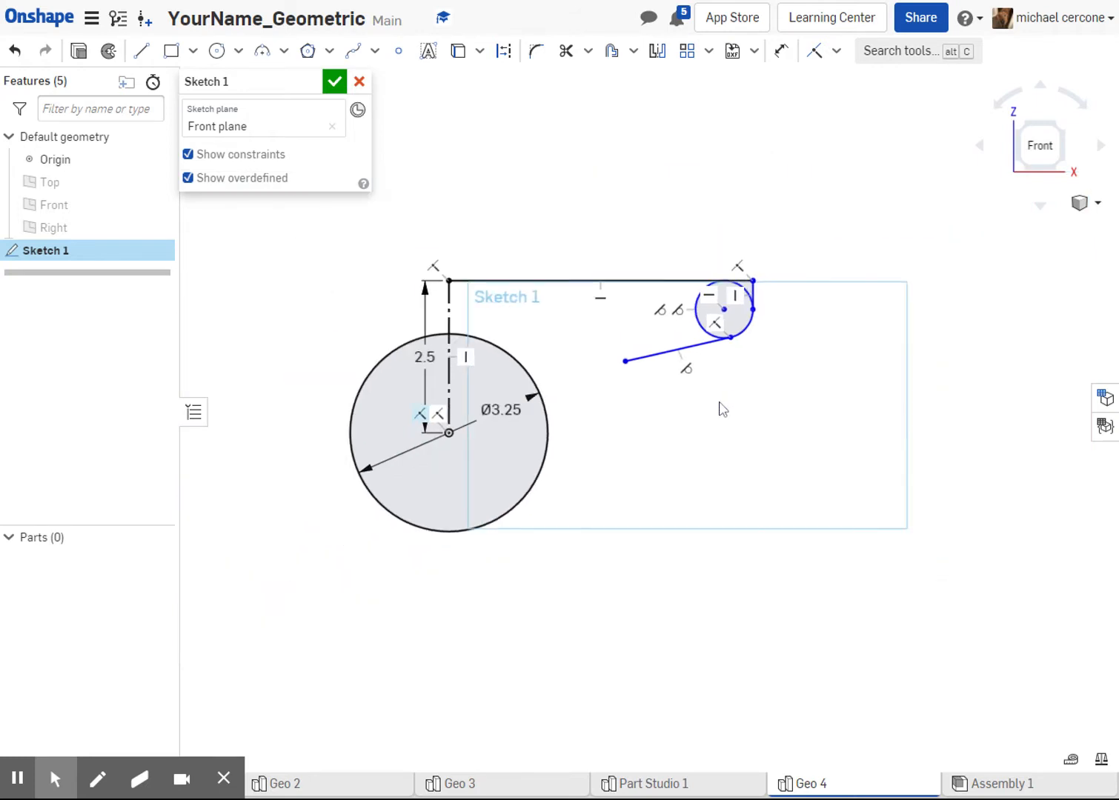
pyautogui.moveTo(720, 407); pyautogui.dragTo(709, 363, button='middle')
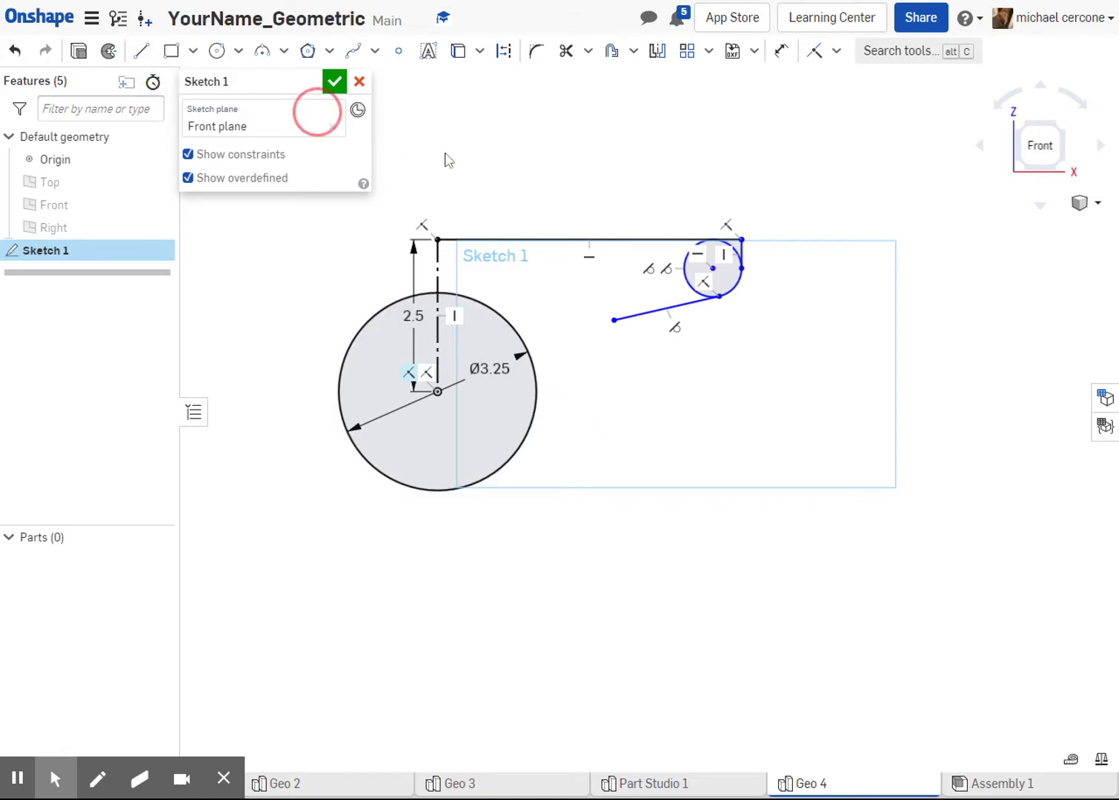
pyautogui.press('l')
pyautogui.click(502, 50)
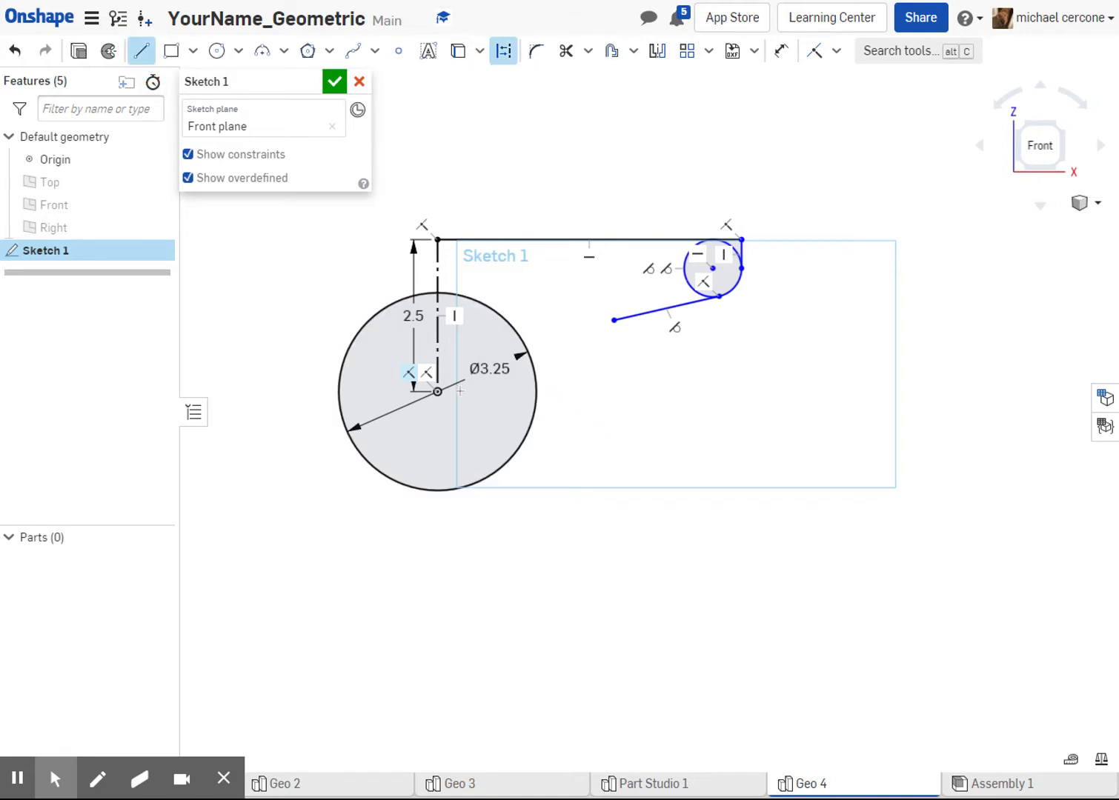
pyautogui.click(437, 392)
pyautogui.click(438, 583)
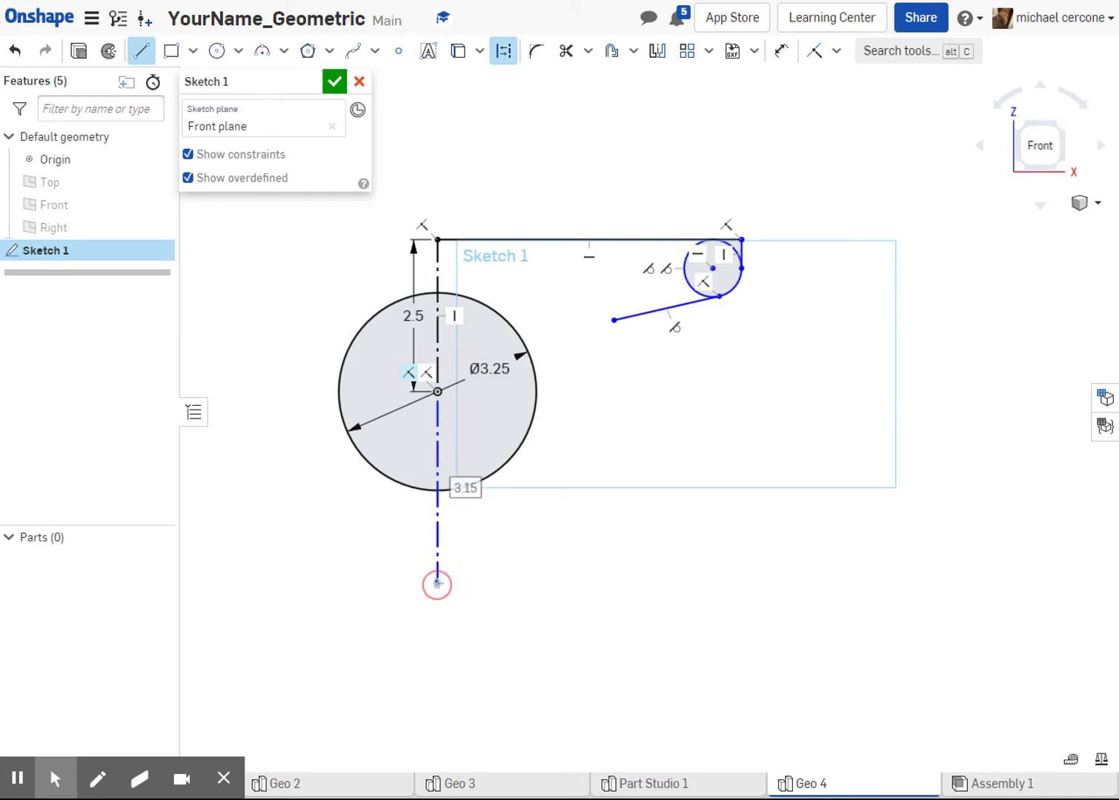
pyautogui.press('Escape')
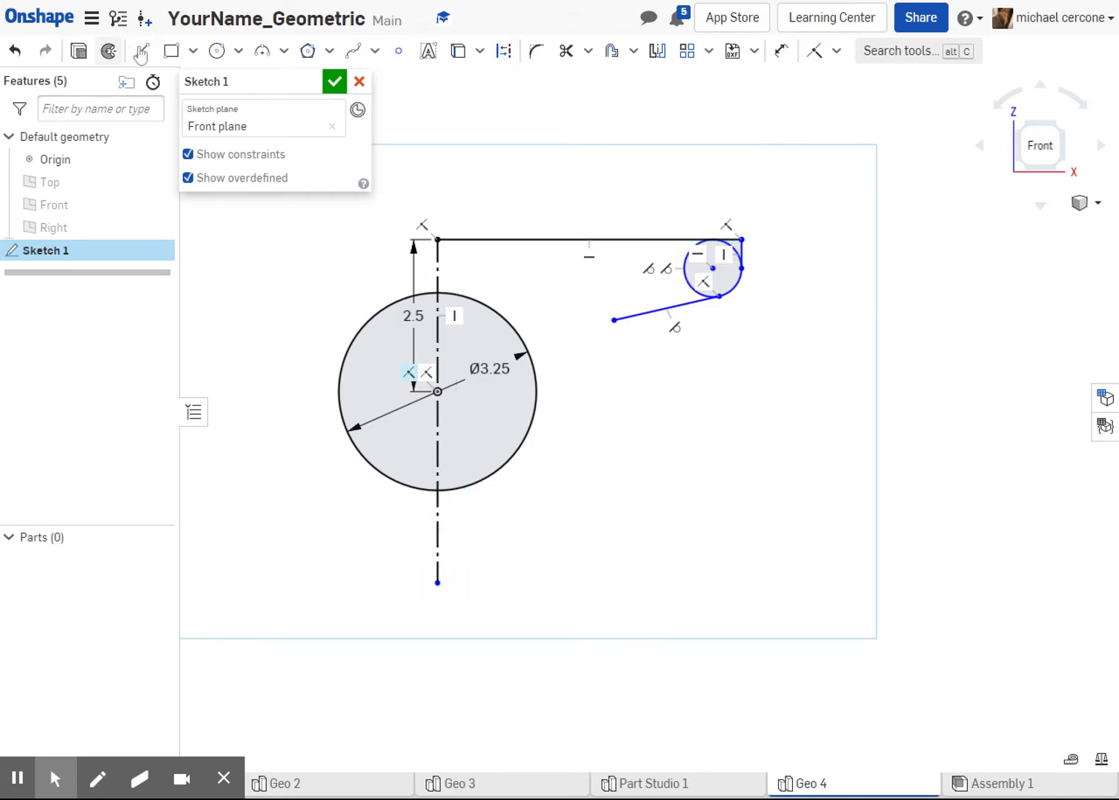
# Draw a solid horizontal line about 2.52 in long rightward from the lower end of the construction line
pyautogui.click(142, 52)
pyautogui.scroll(3, 437, 585)
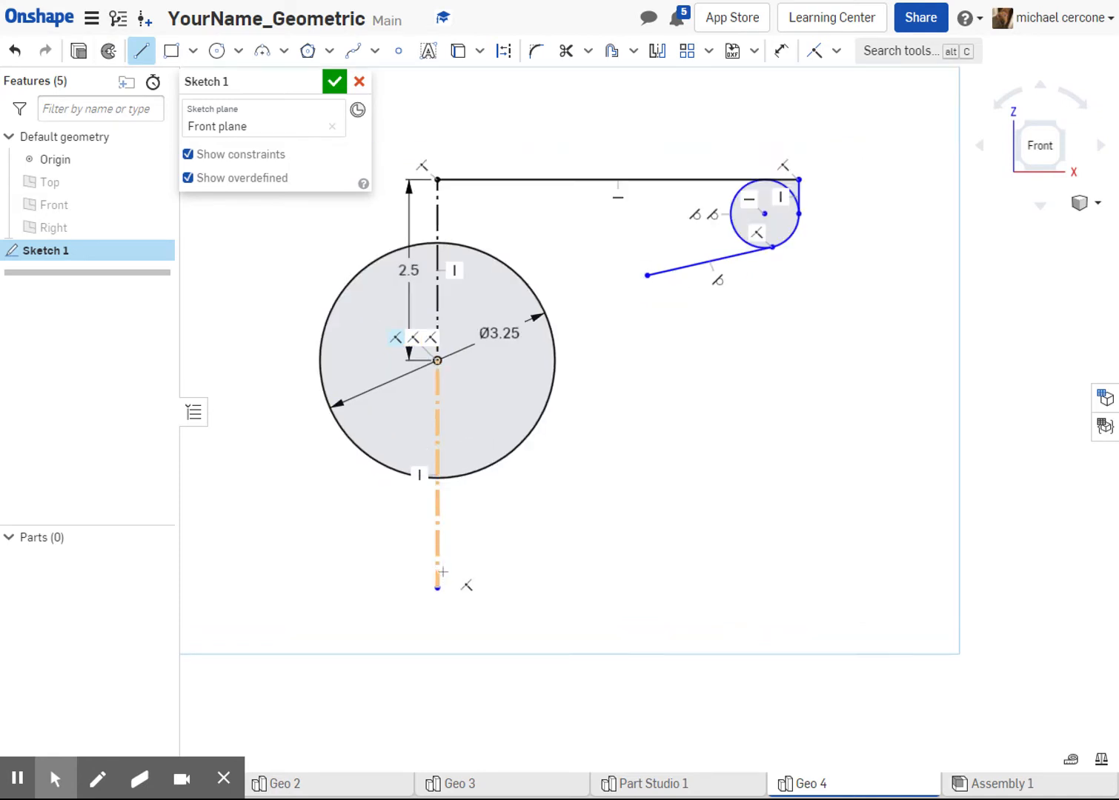
pyautogui.click(437, 593)
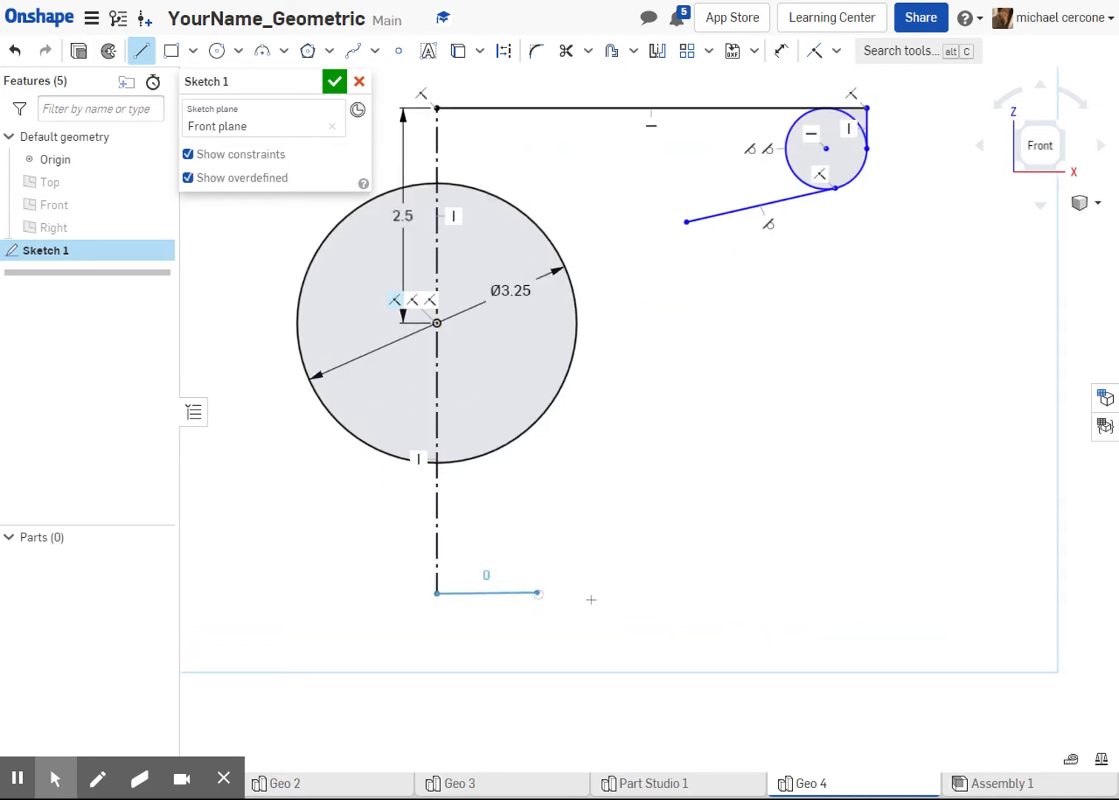
pyautogui.click(653, 594)
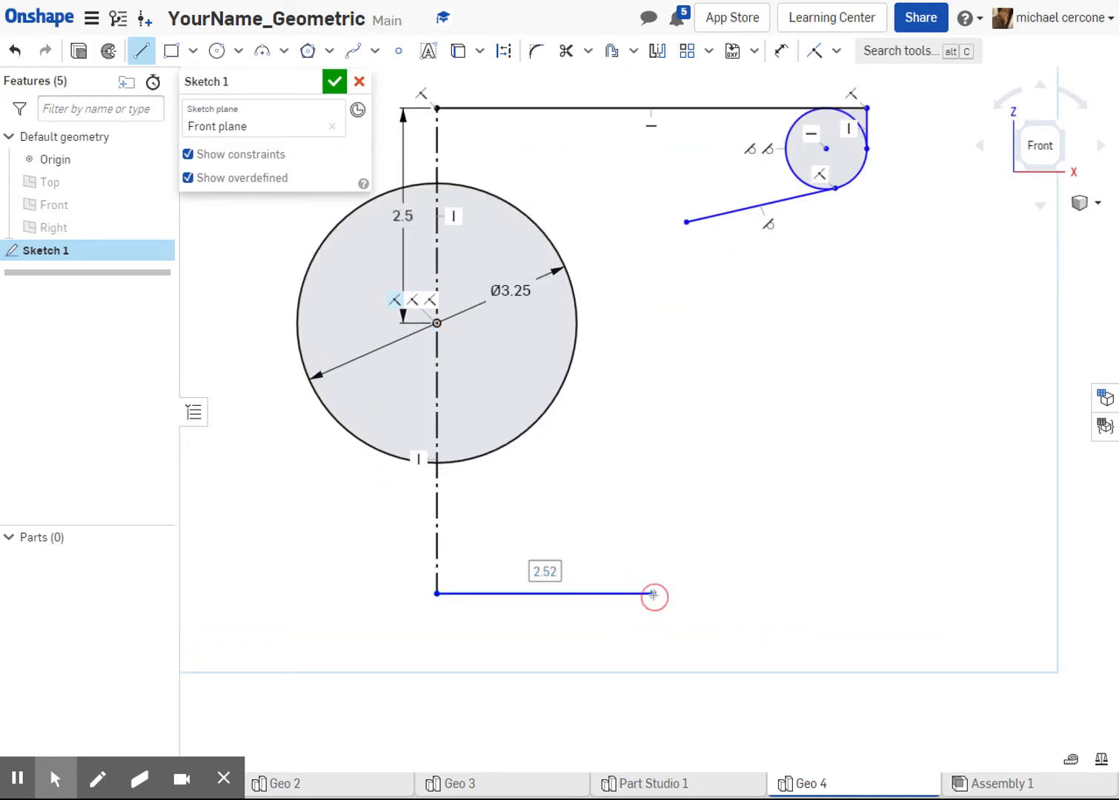
# Draw a short vertical line down from the horizontal line's right end and set its length to 0.13 in
pyautogui.scroll(1, 653, 602)
pyautogui.scroll(2, 652, 606)
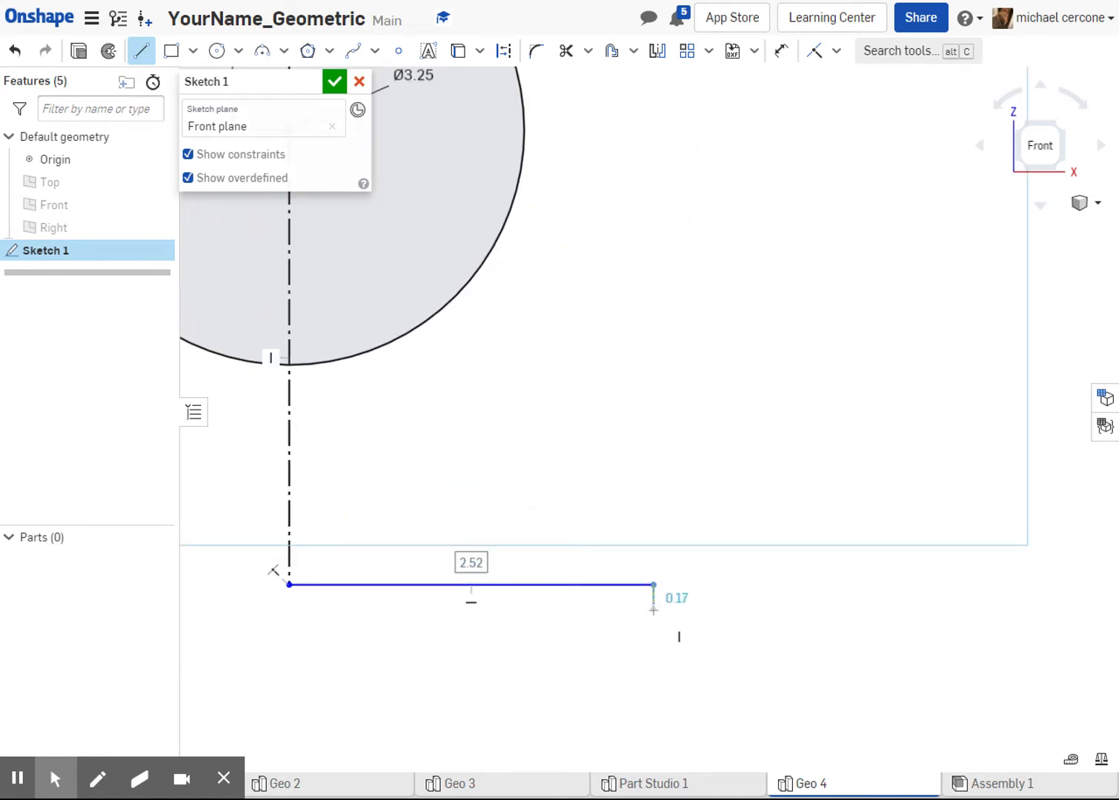
pyautogui.click(652, 610)
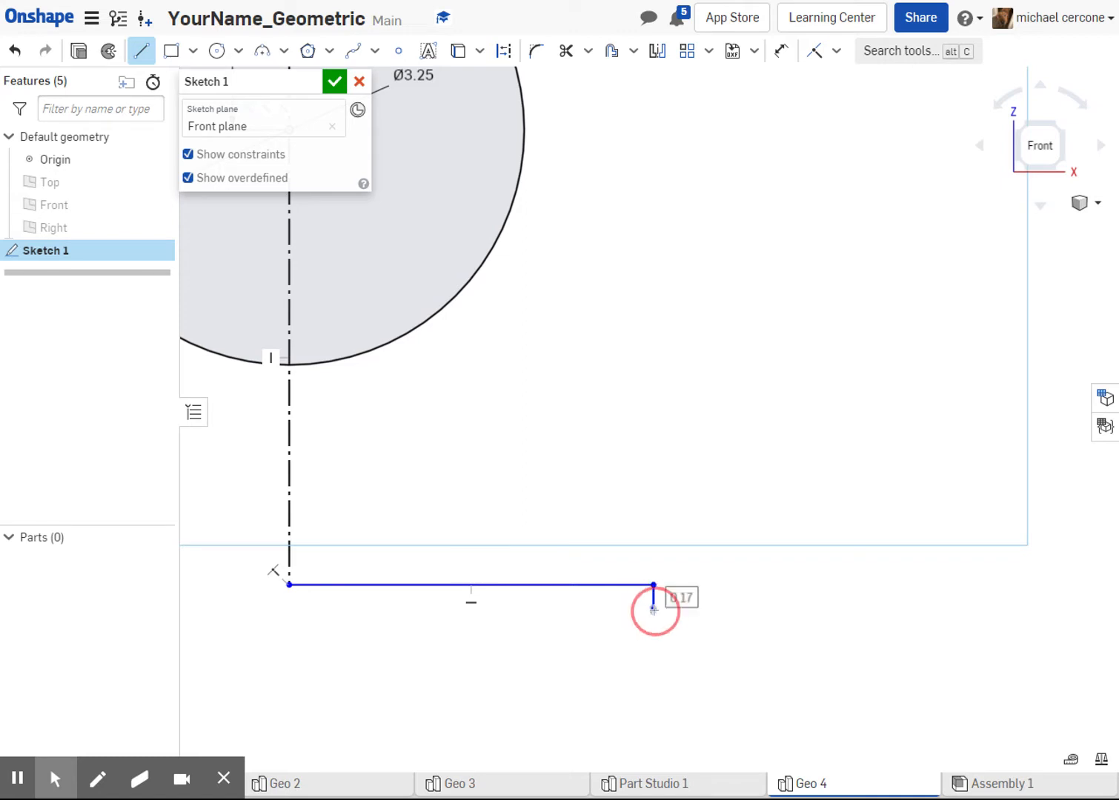
pyautogui.write('.5')
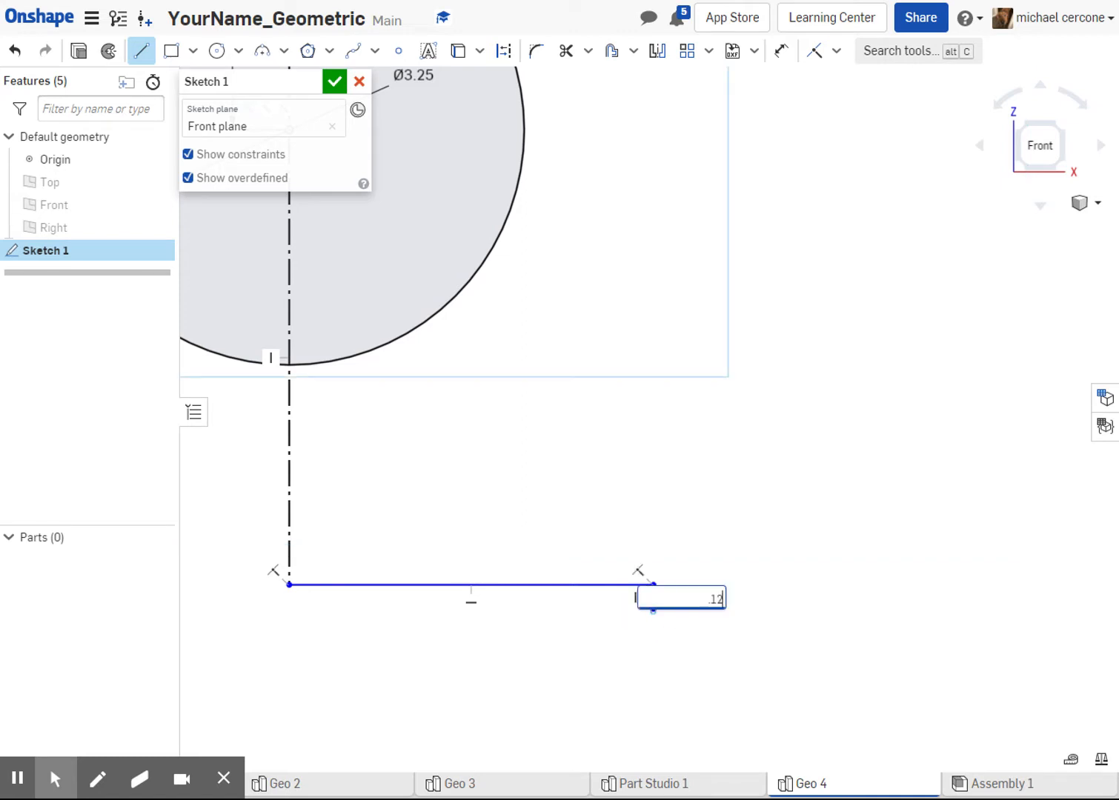
pyautogui.press('Return')
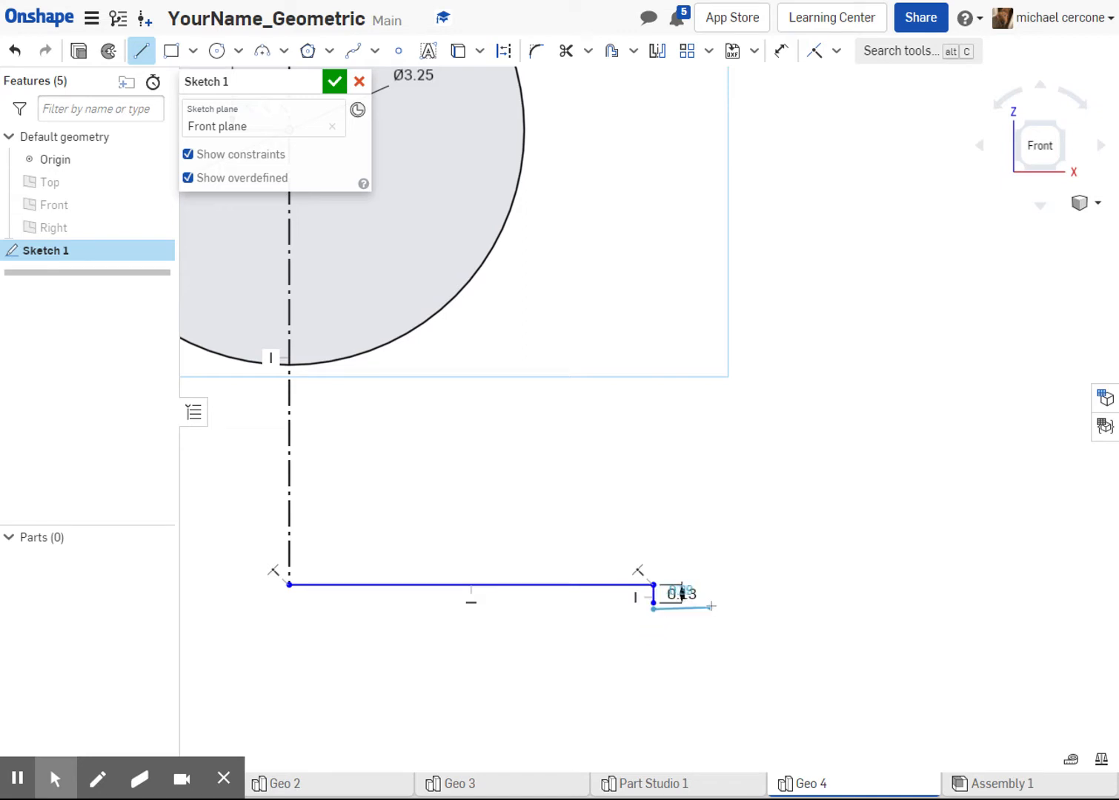
# Draw a horizontal line about 2.64 in long rightward from the short vertical line's lower end
pyautogui.scroll(-2, 709, 606)
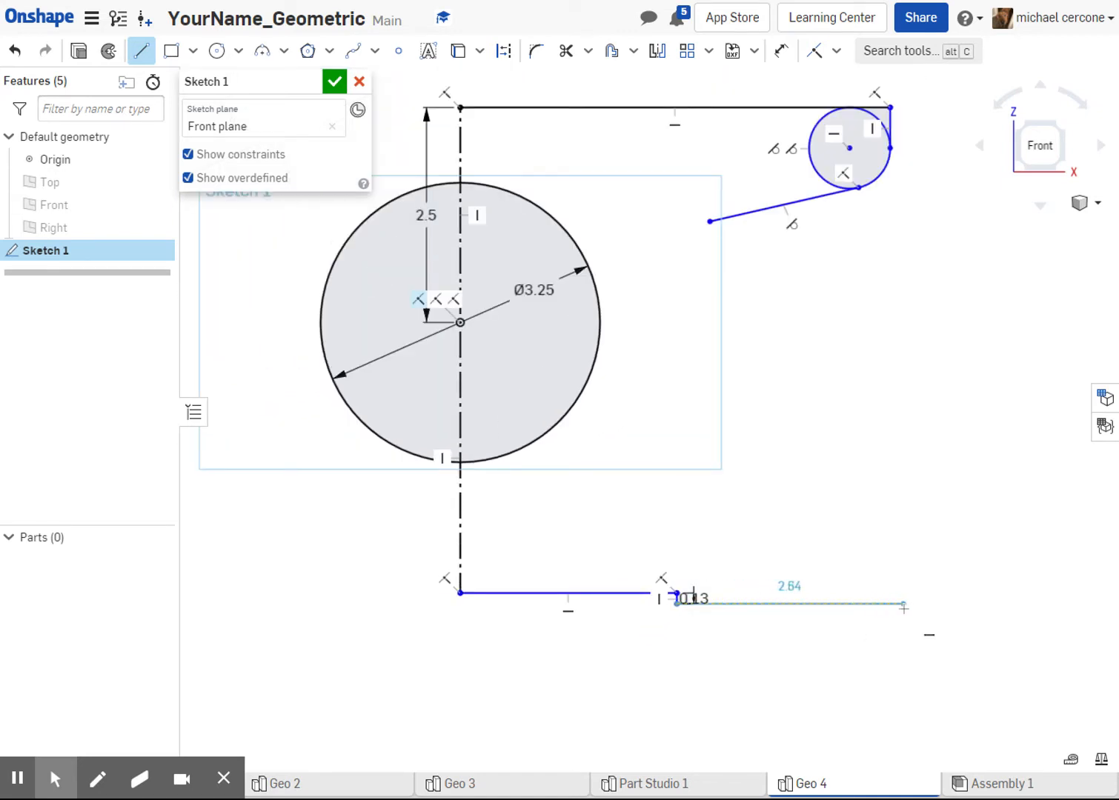
pyautogui.click(905, 604)
pyautogui.press('Escape')
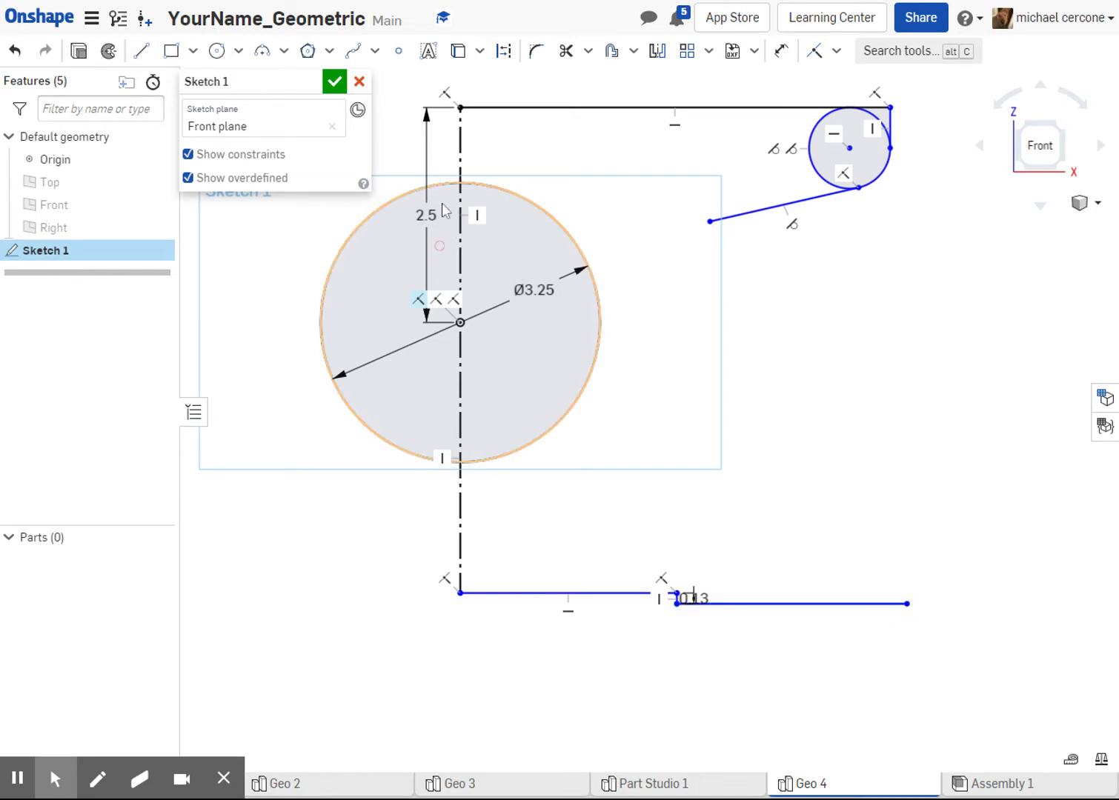
# Draw a circle about 1.16 in in diameter centred directly above the lower line's right end and passing tangentially through that endpoint
pyautogui.click(218, 52)
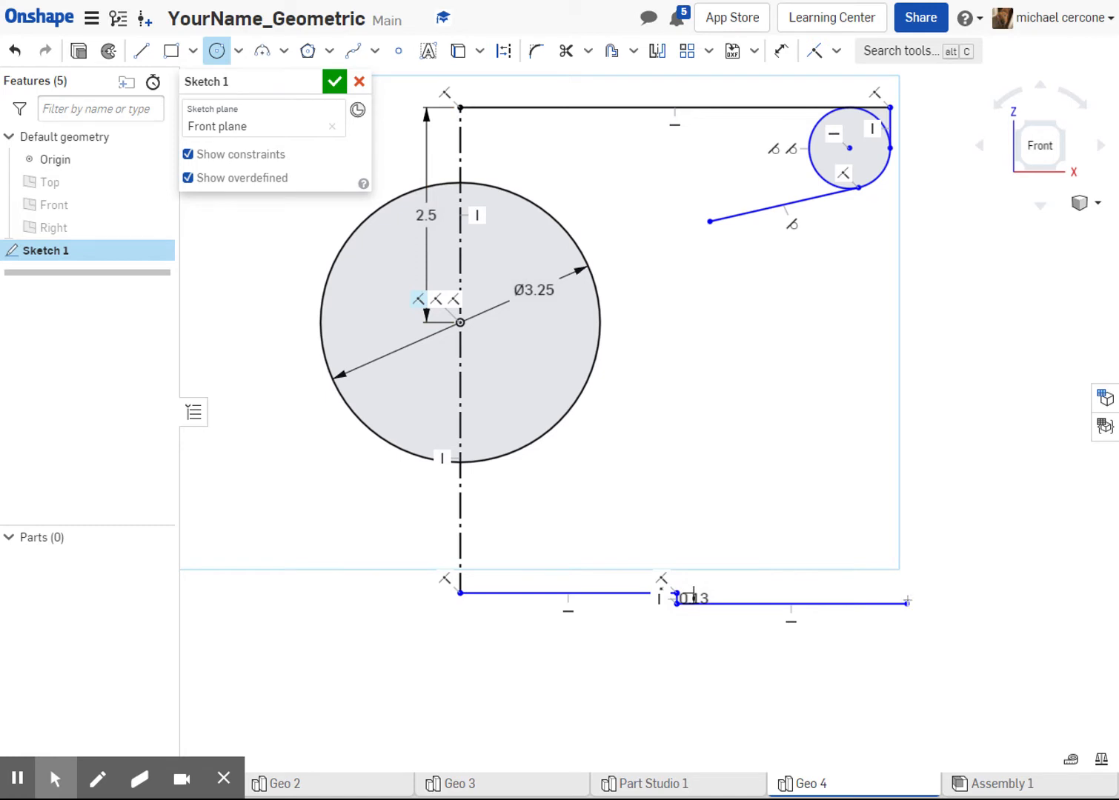
pyautogui.click(907, 555)
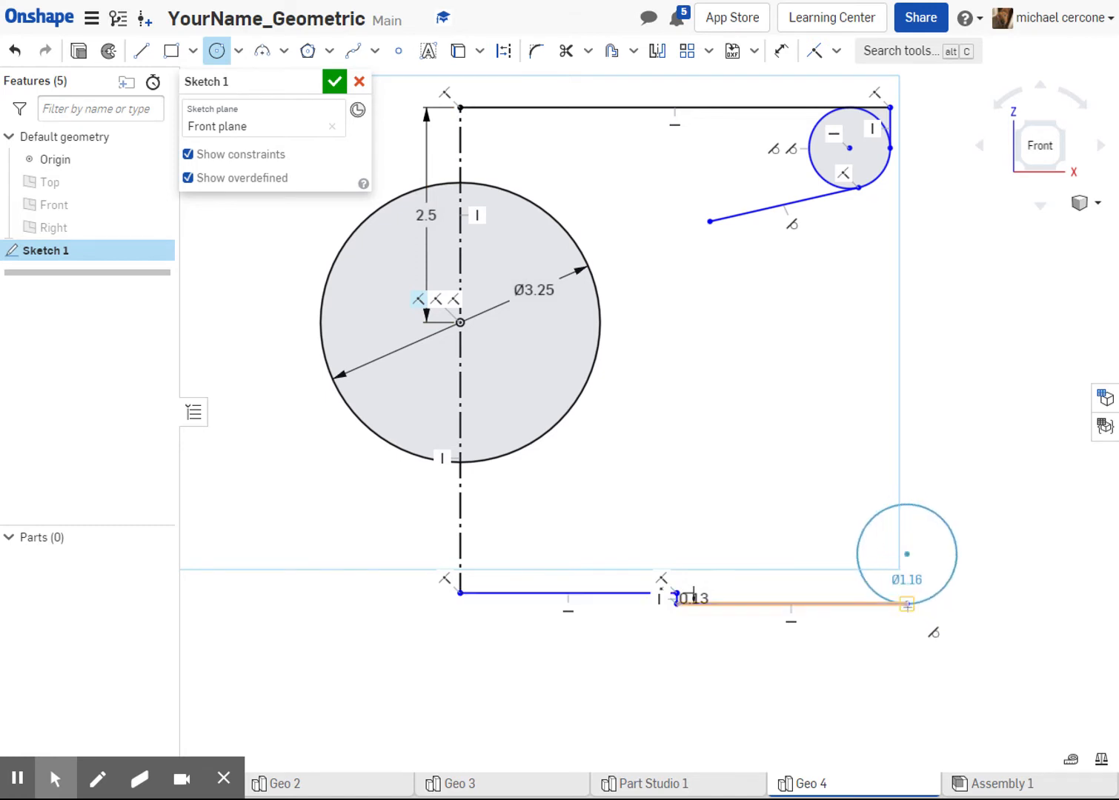
pyautogui.click(907, 605)
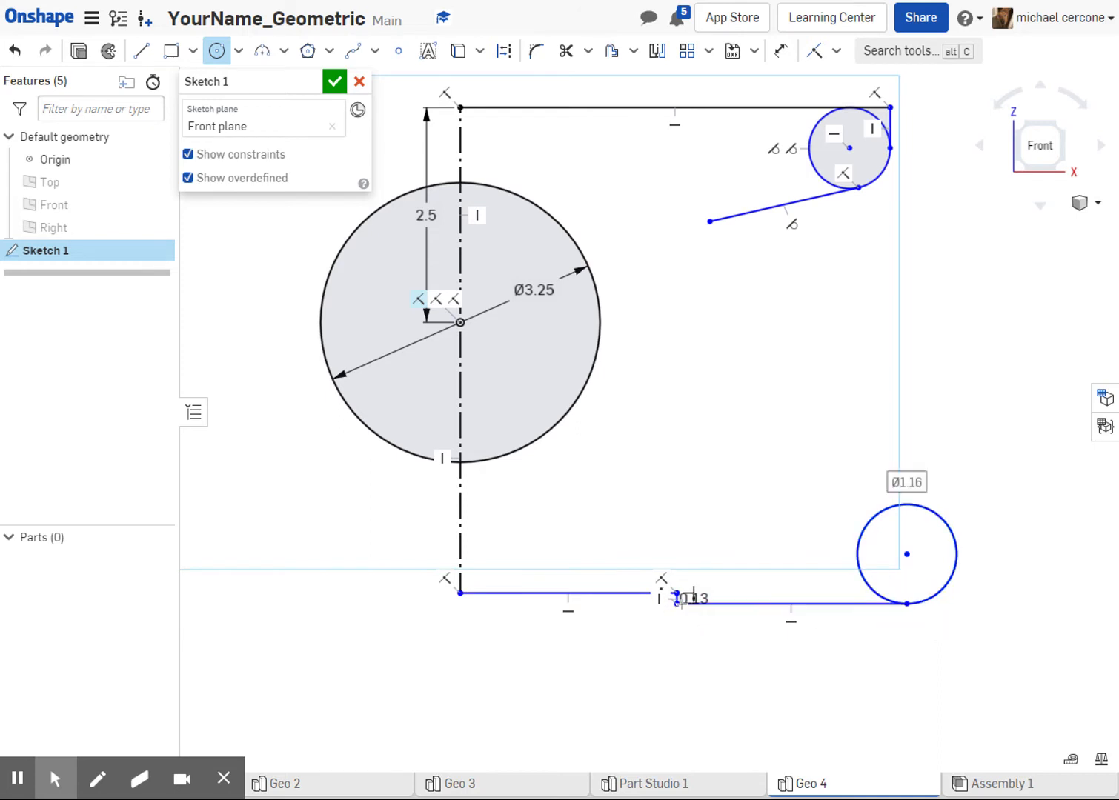
pyautogui.press('Escape')
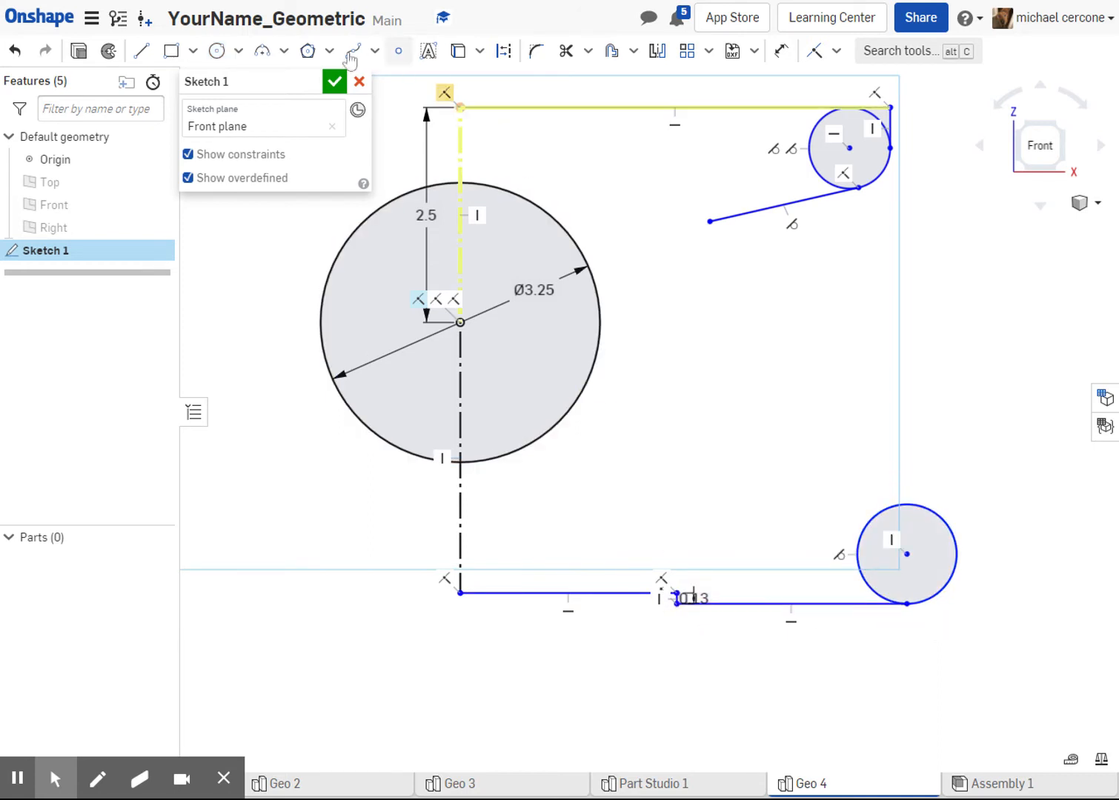
# Draw a sloped line about 2.65 in long from a free point above the lower circle down to tangency on the circle's upper right
pyautogui.click(142, 50)
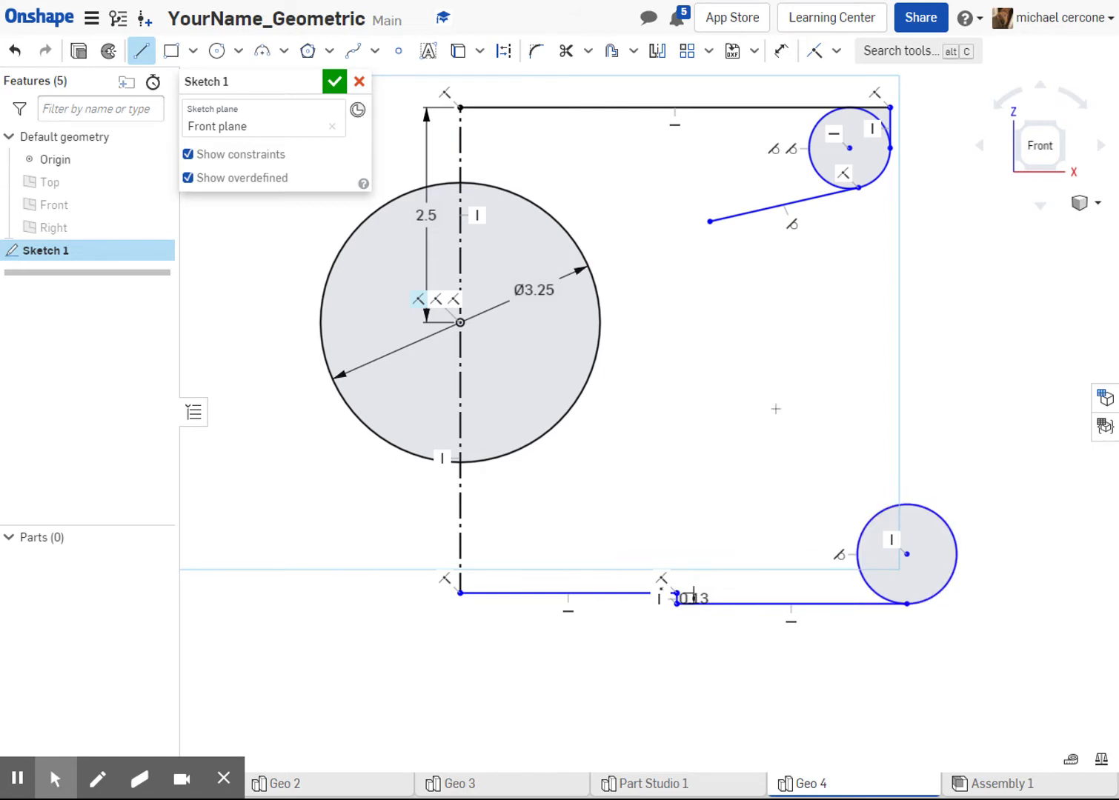
pyautogui.click(746, 386)
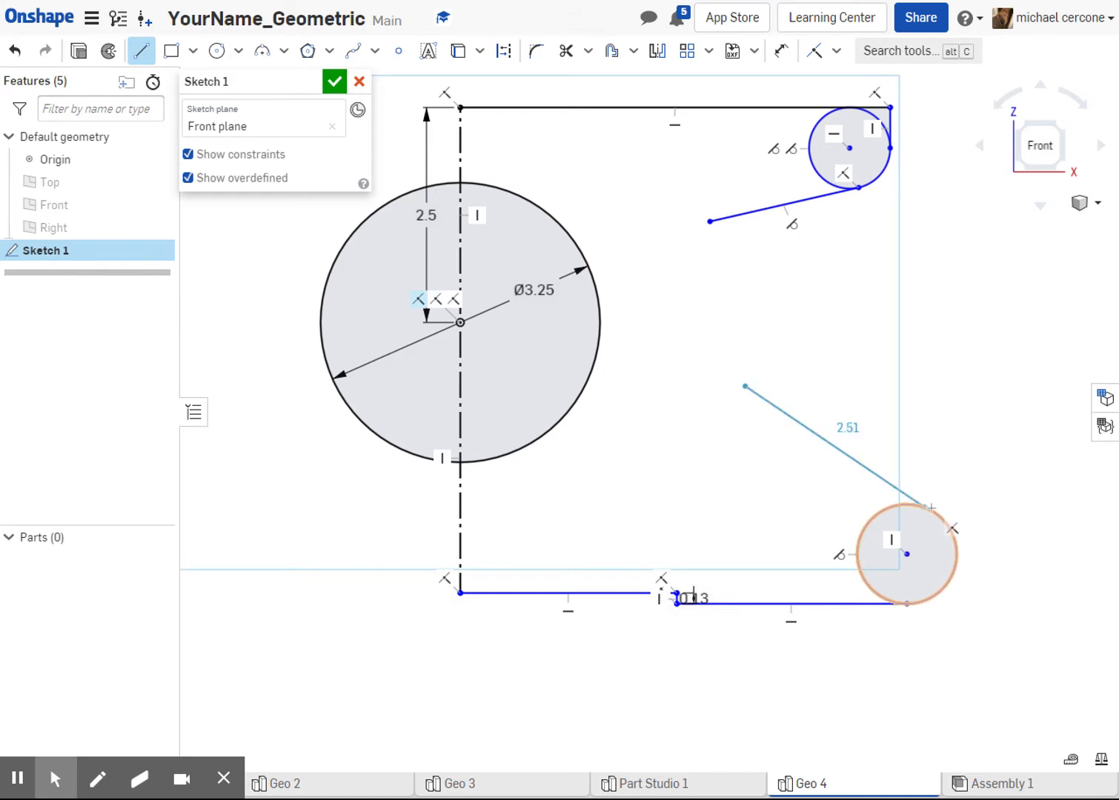
pyautogui.click(936, 511)
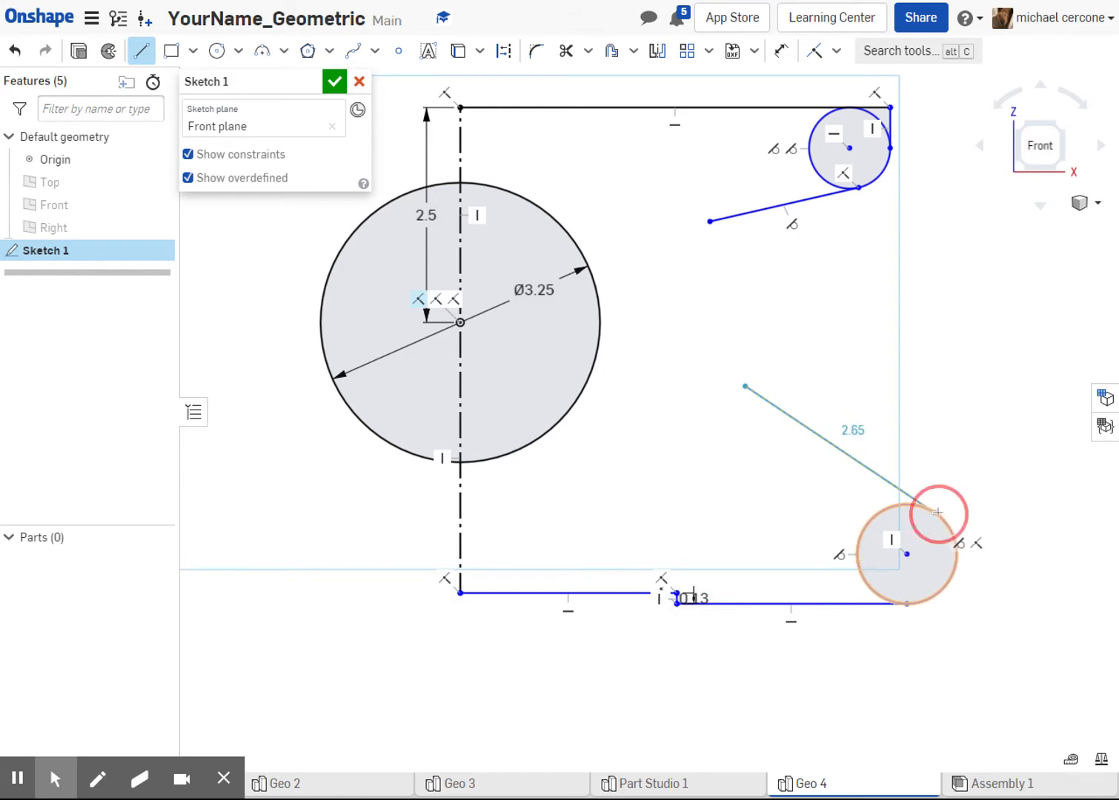
pyautogui.press('Escape')
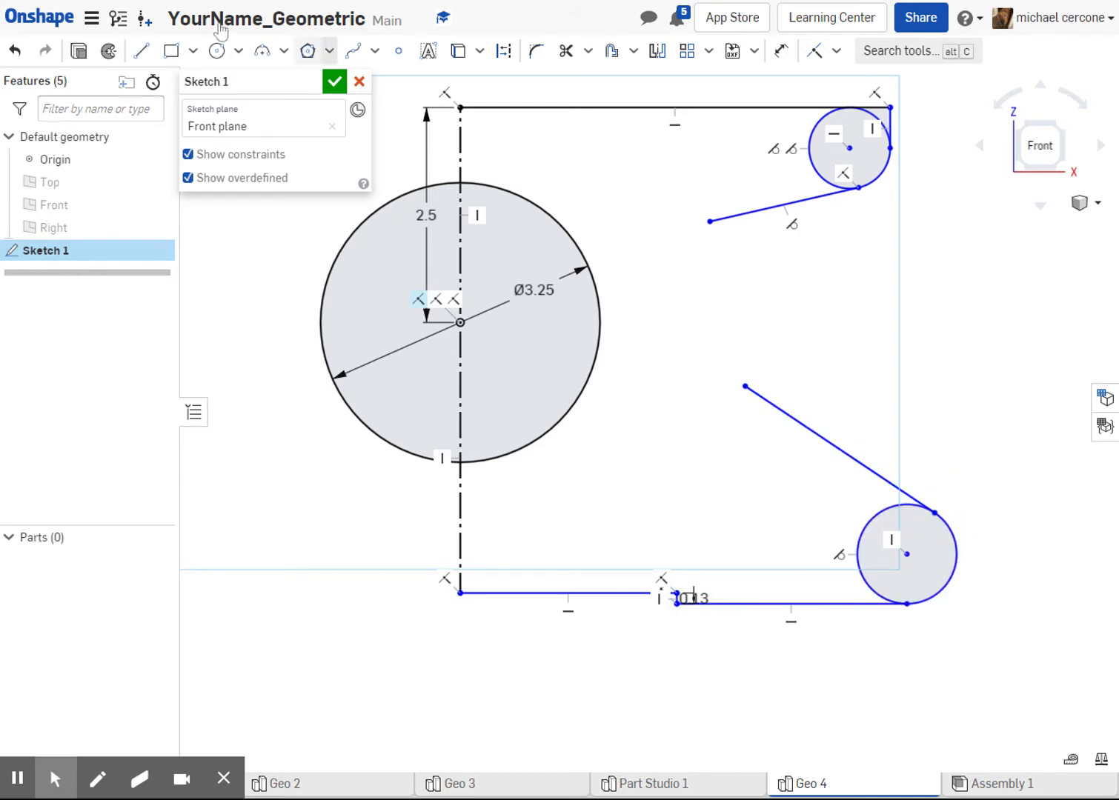
# Draw a separate vertical line about 1.82 in long between the large circle and the free ends of the two sloped lines
pyautogui.click(145, 52)
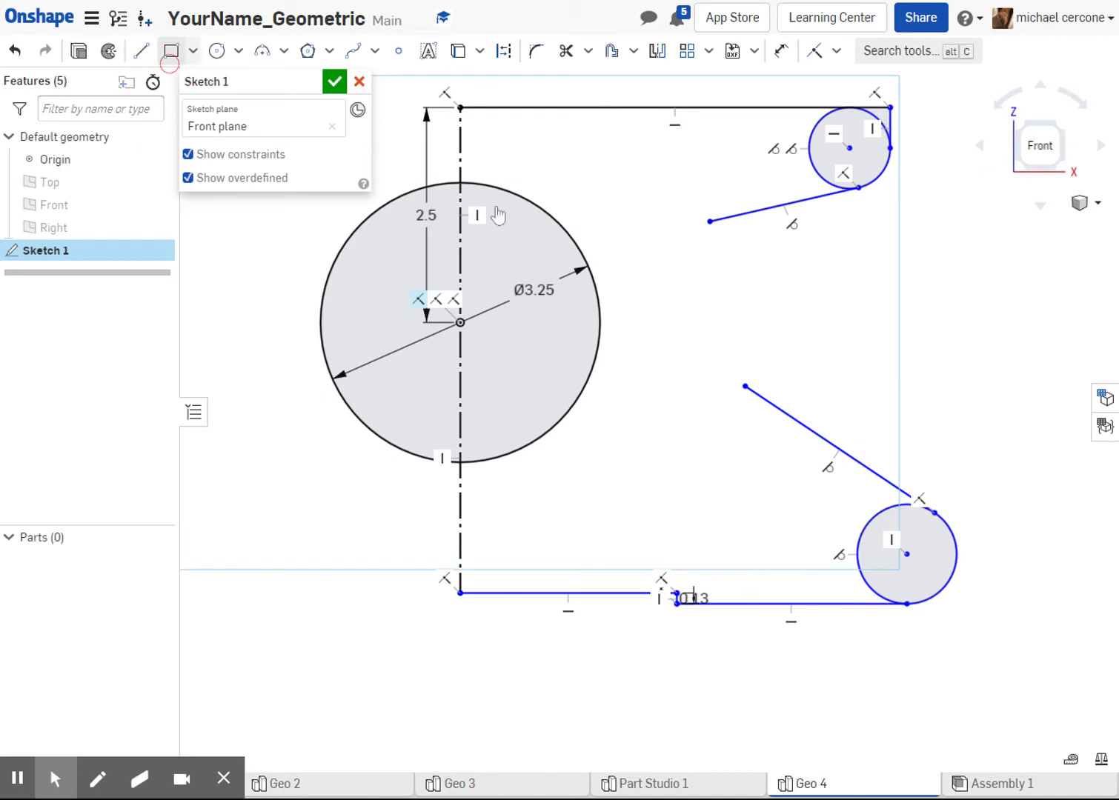
pyautogui.click(677, 239)
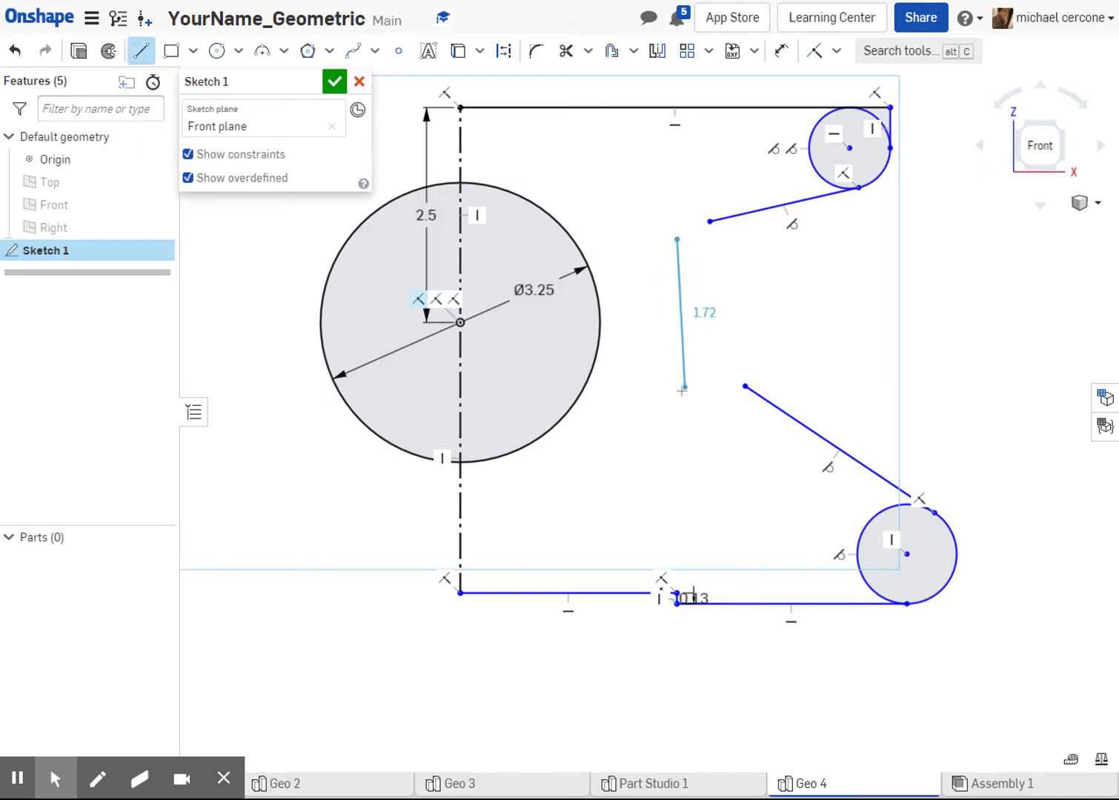
pyautogui.click(677, 396)
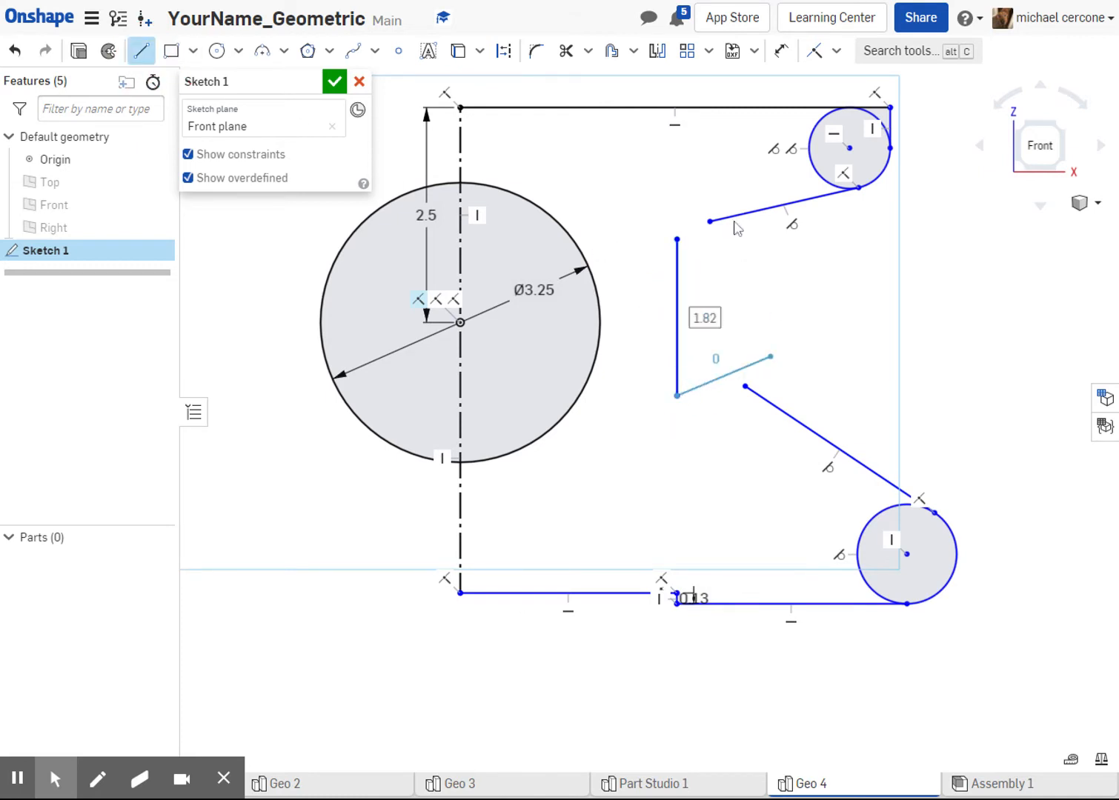
pyautogui.press('Escape')
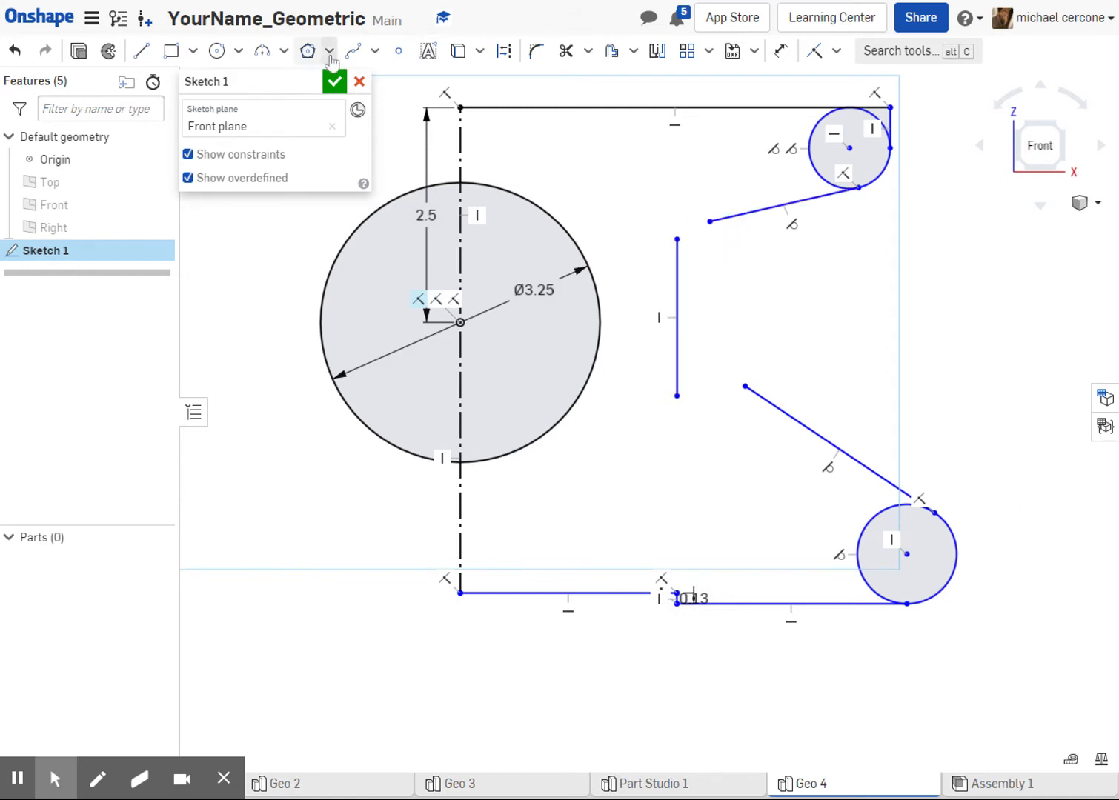
# Try to fillet the upper sloped line with the separate vertical line
pyautogui.click(538, 55)
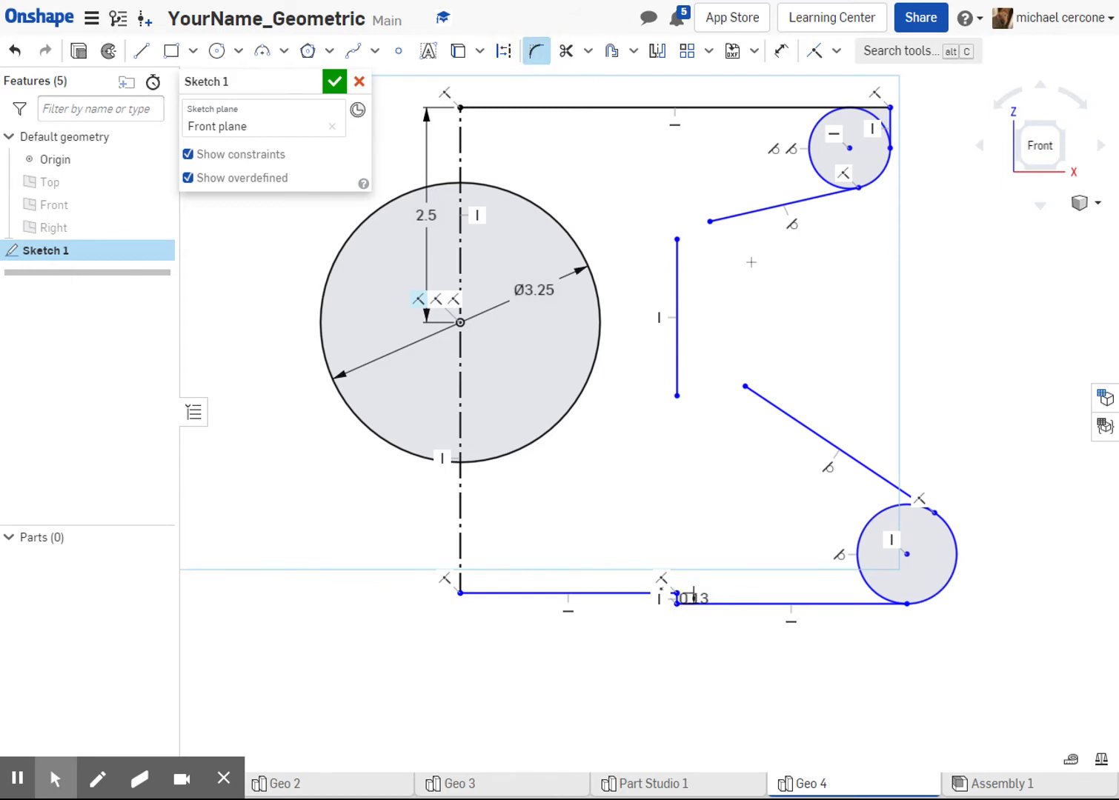
pyautogui.click(733, 220)
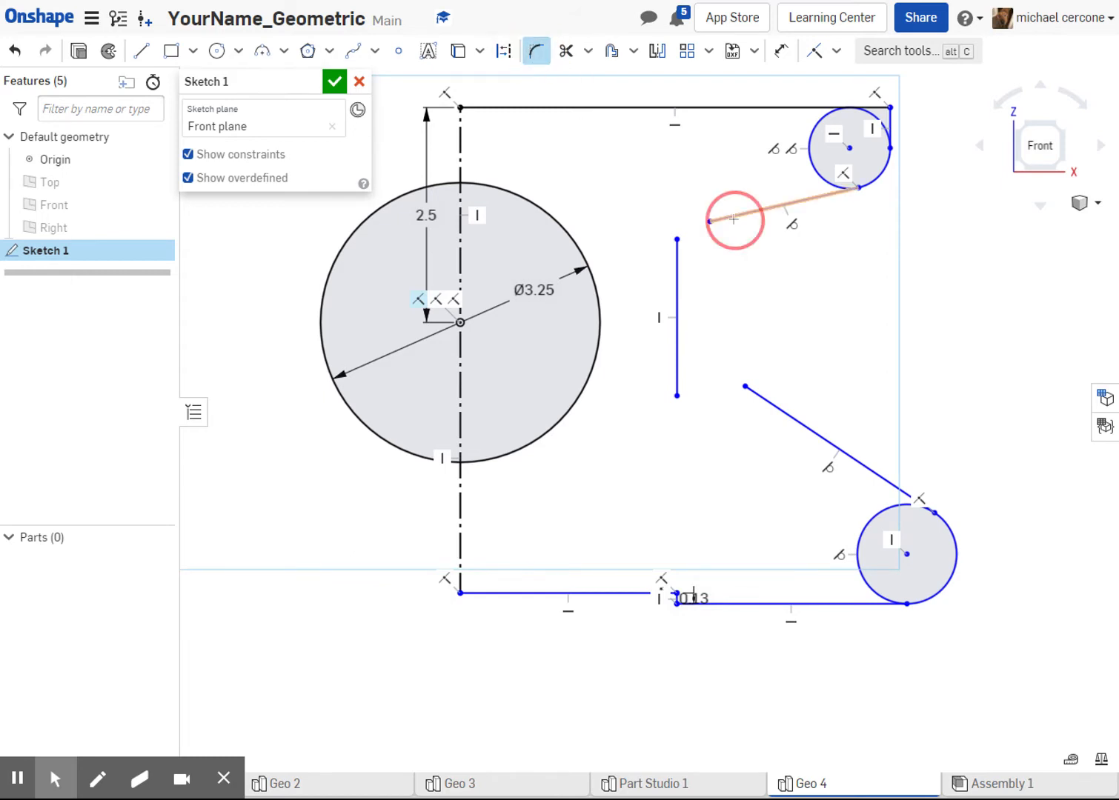
pyautogui.click(677, 274)
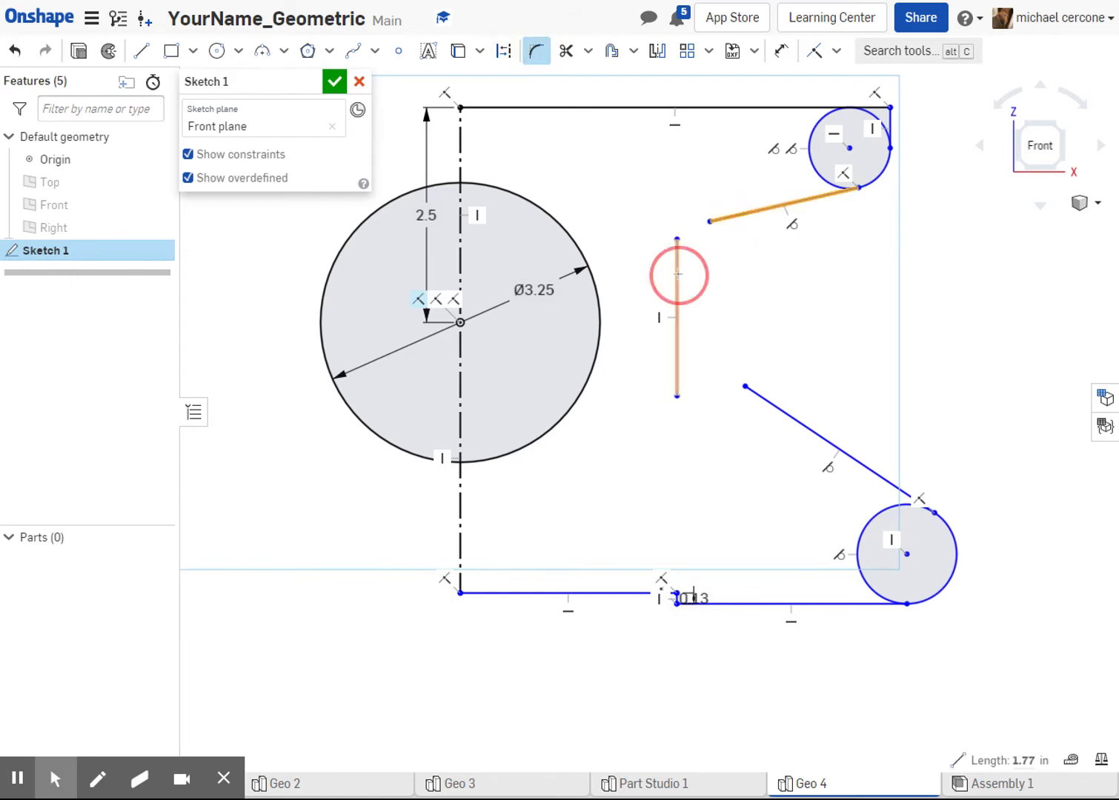
pyautogui.click(650, 201)
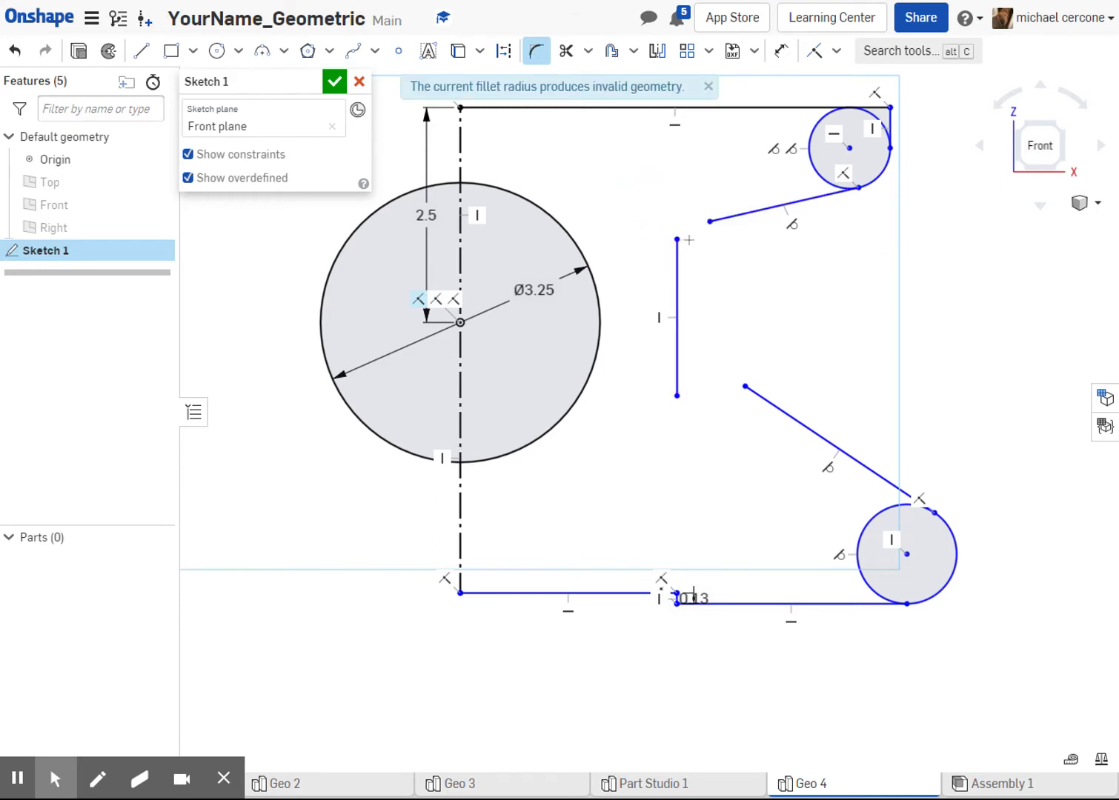
pyautogui.press('Escape')
# Join the sloped lines' free ends to the vertical line's endpoints and fillet both corners with a 0.5 in radius
pyautogui.moveTo(708, 222)
pyautogui.mouseDown()
pyautogui.moveTo(681, 224)
pyautogui.moveTo(668, 232)
pyautogui.moveTo(676, 239)
pyautogui.mouseUp()
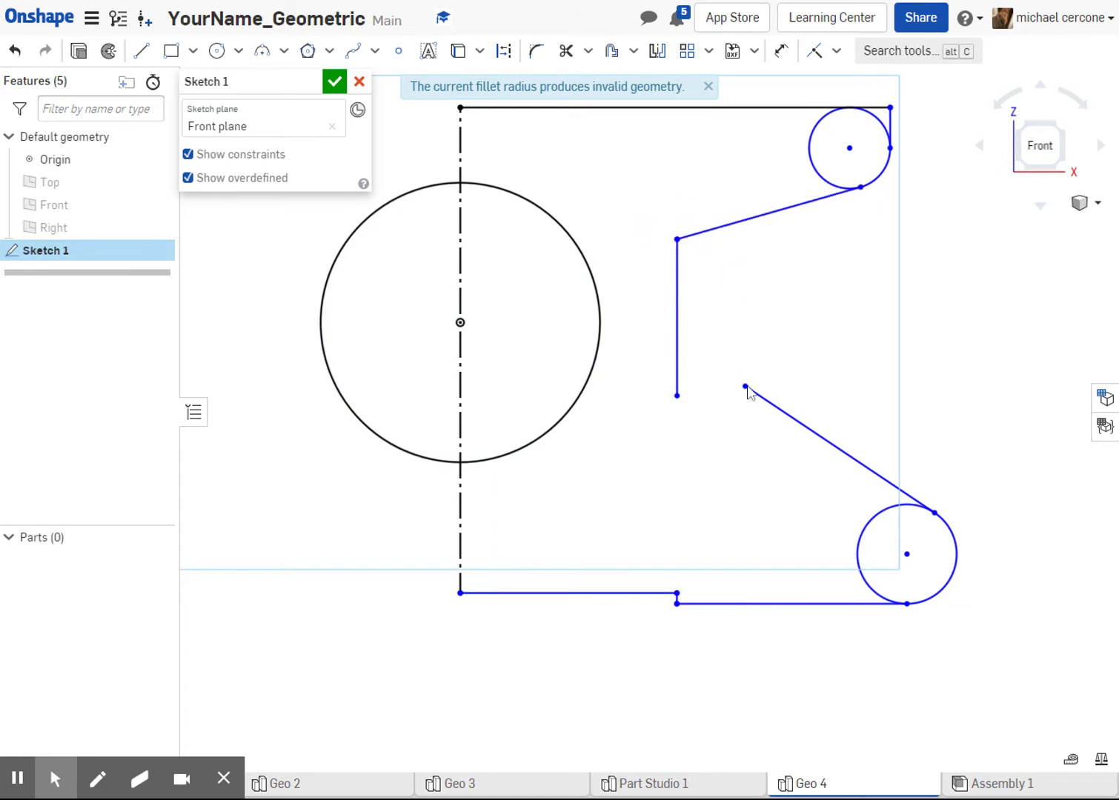
pyautogui.moveTo(745, 388); pyautogui.dragTo(679, 396)
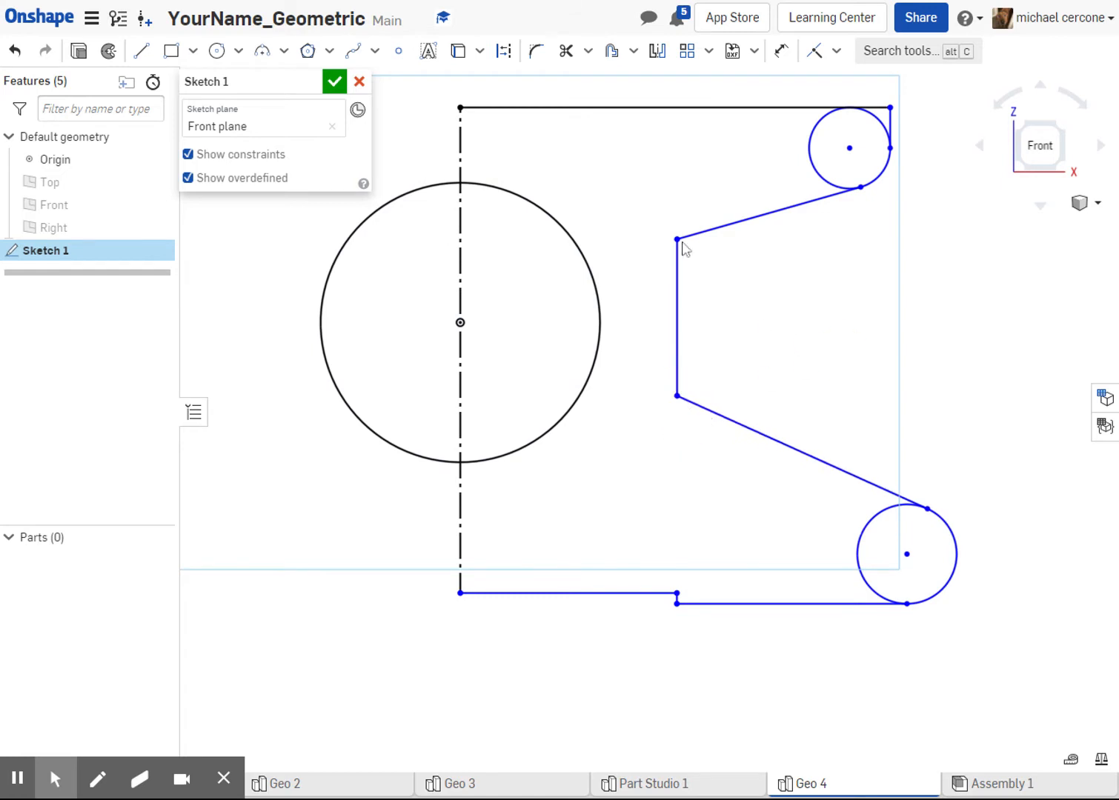
pyautogui.click(535, 50)
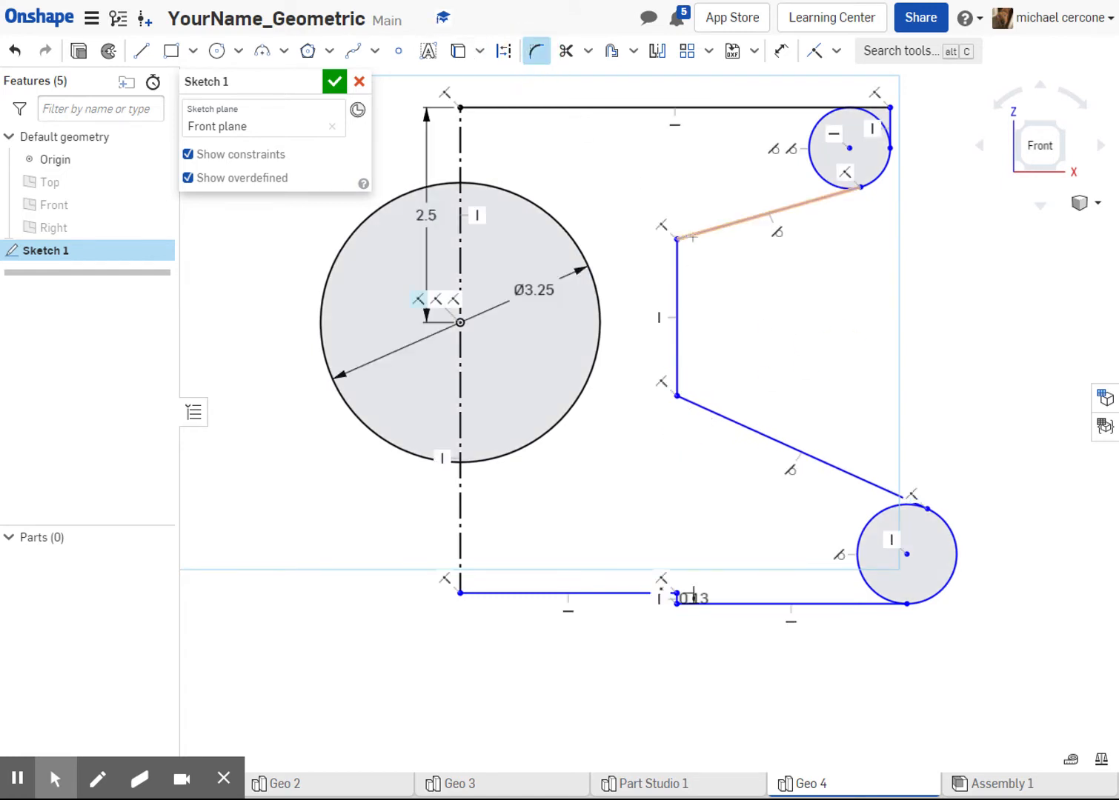
pyautogui.click(680, 240)
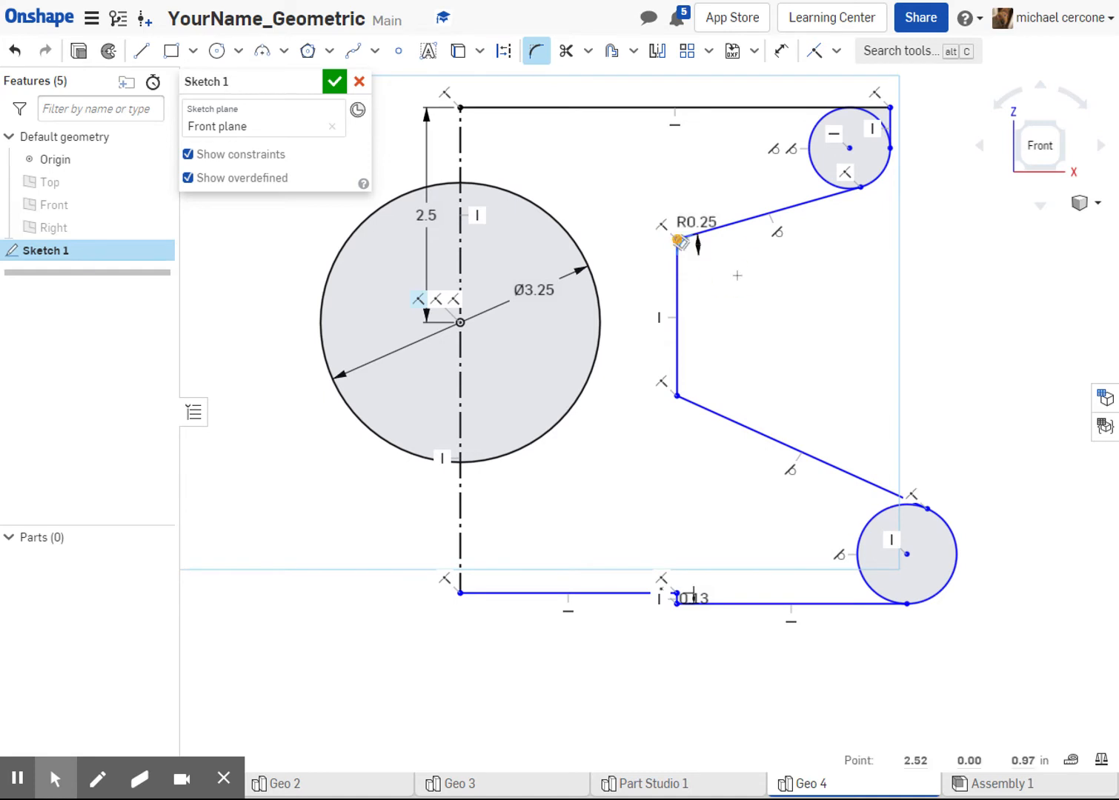
pyautogui.click(739, 280)
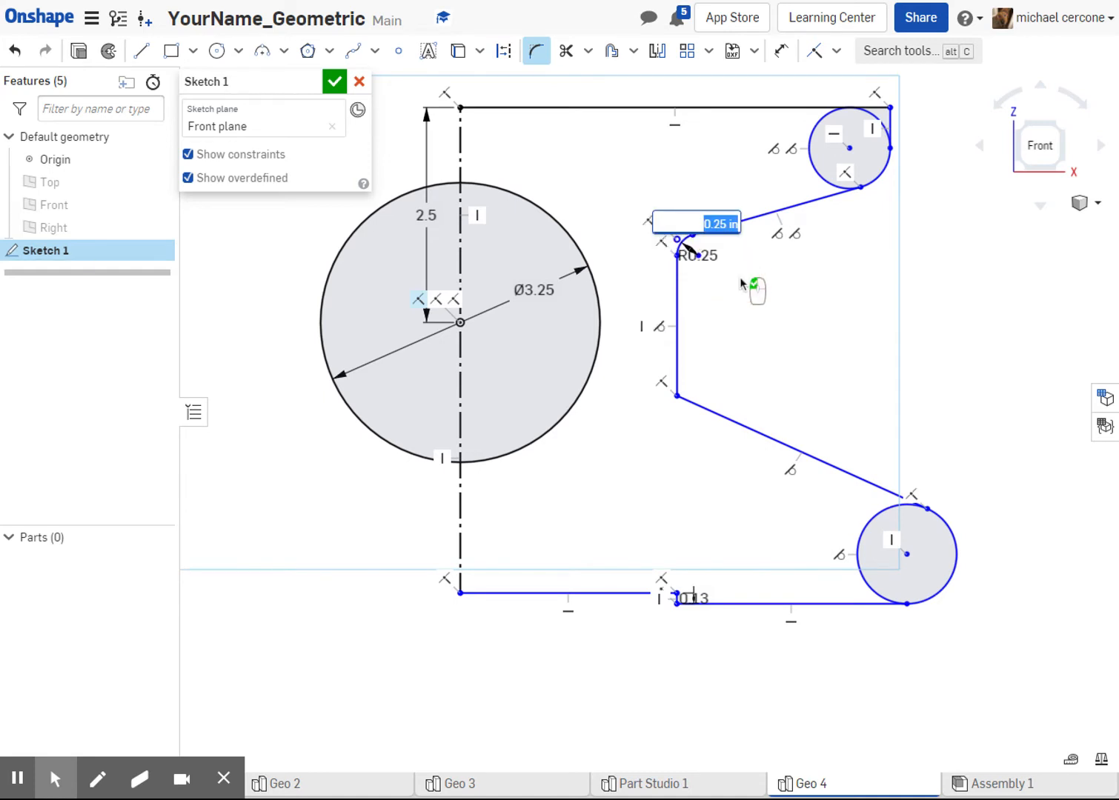
pyautogui.write('.5')
pyautogui.press('Return')
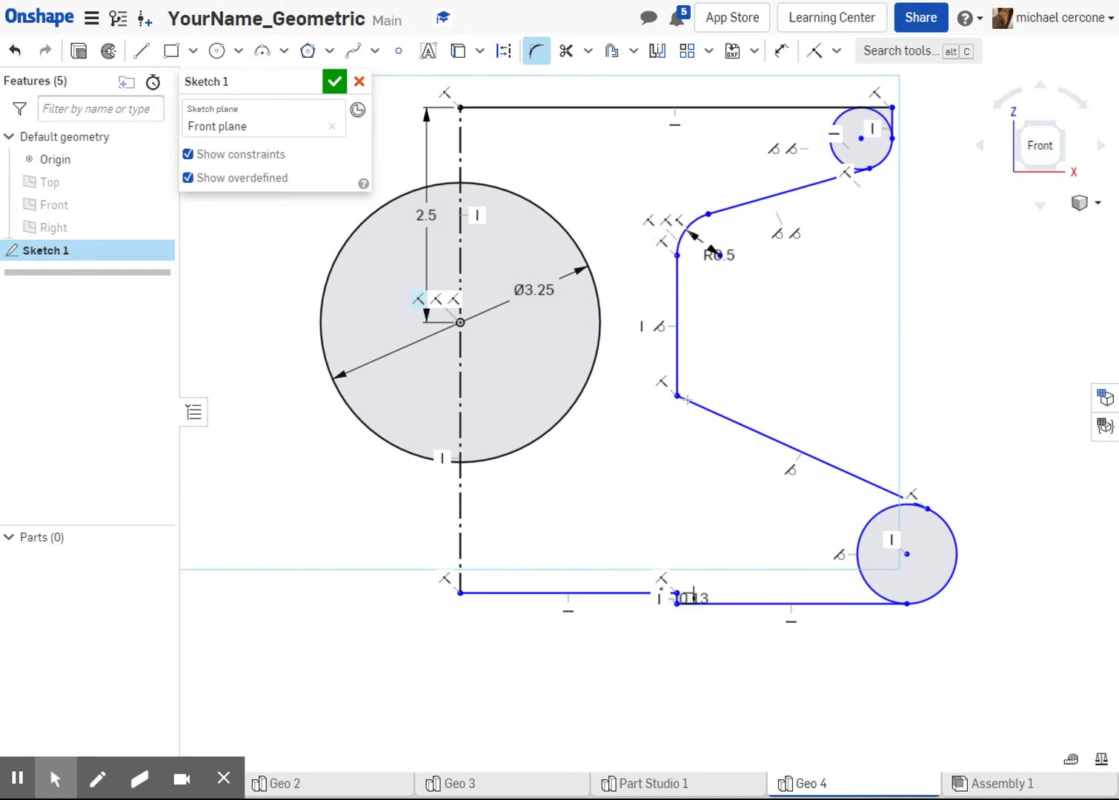
pyautogui.click(677, 395)
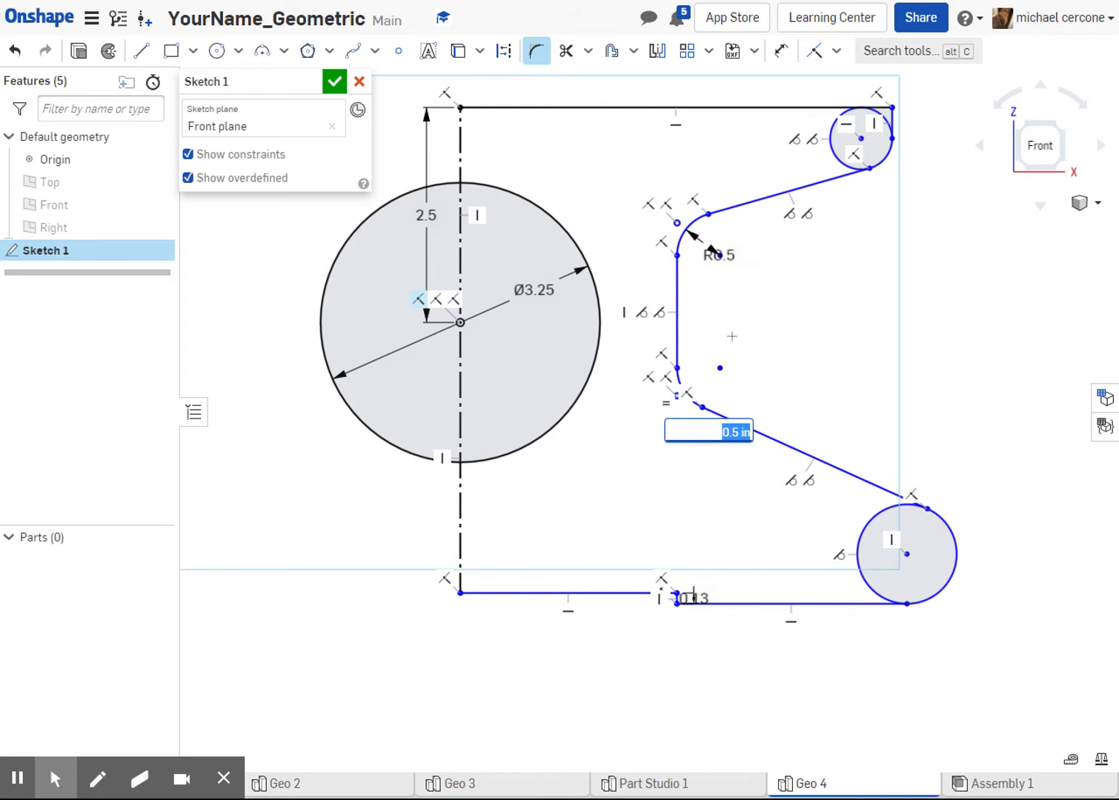
pyautogui.press('Return')
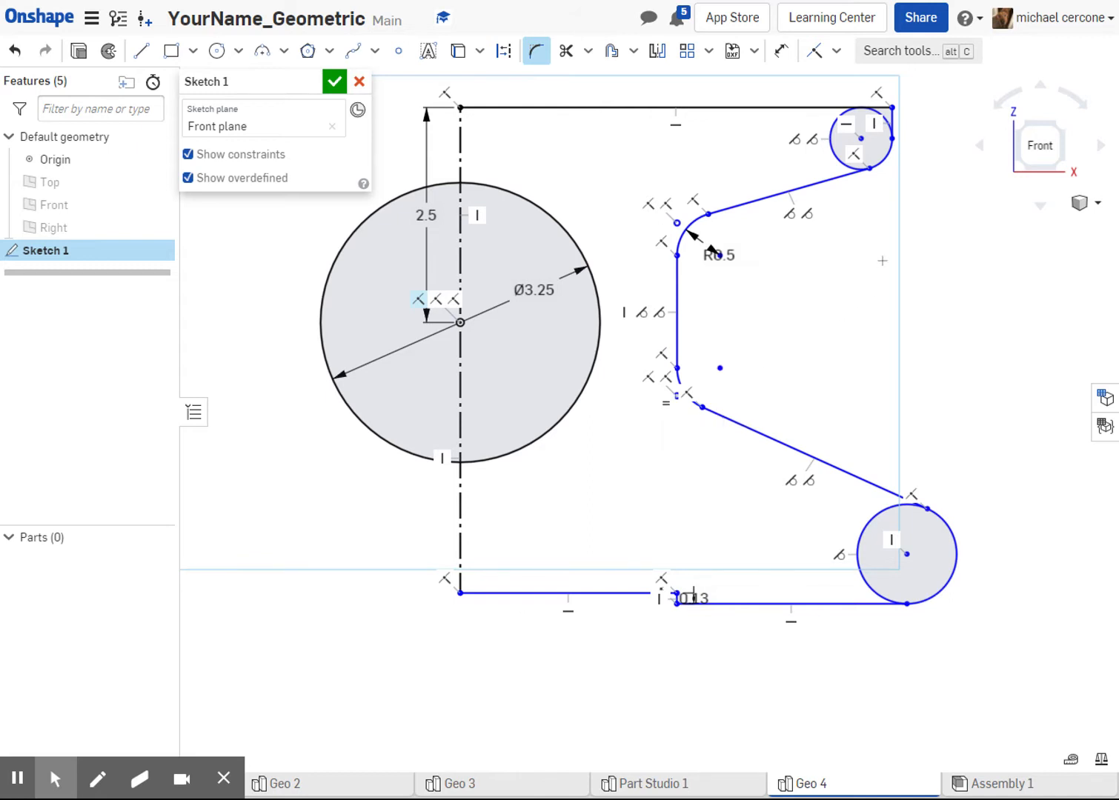
# Trim the upper small circle, keeping only the arc between the short vertical line and the sloped line
pyautogui.moveTo(867, 267); pyautogui.dragTo(805, 273, button='middle')
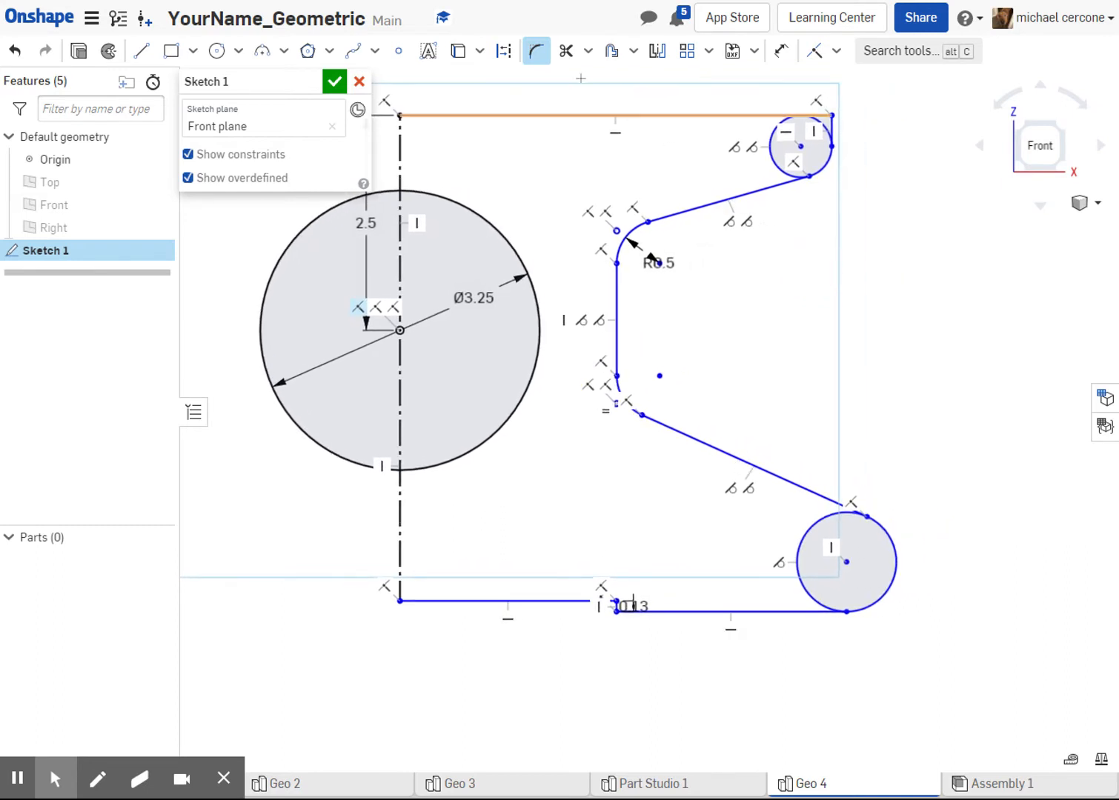
pyautogui.click(565, 51)
pyautogui.click(776, 135)
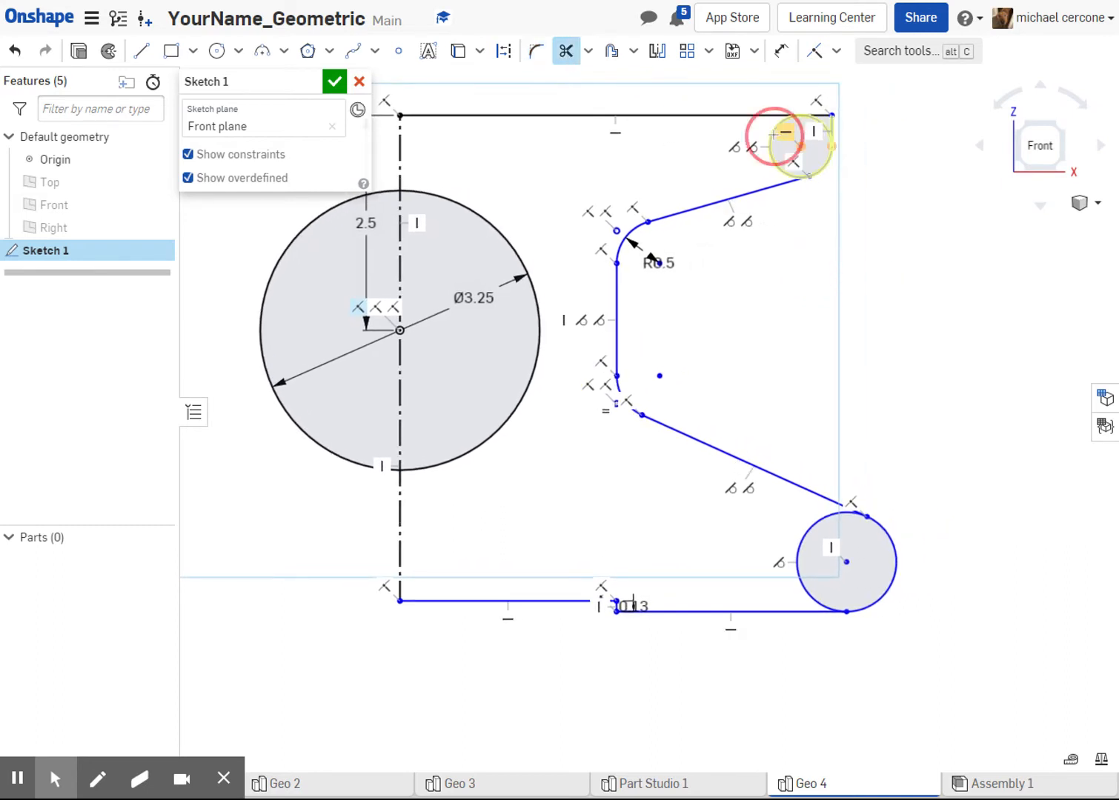
pyautogui.scroll(6, 775, 132)
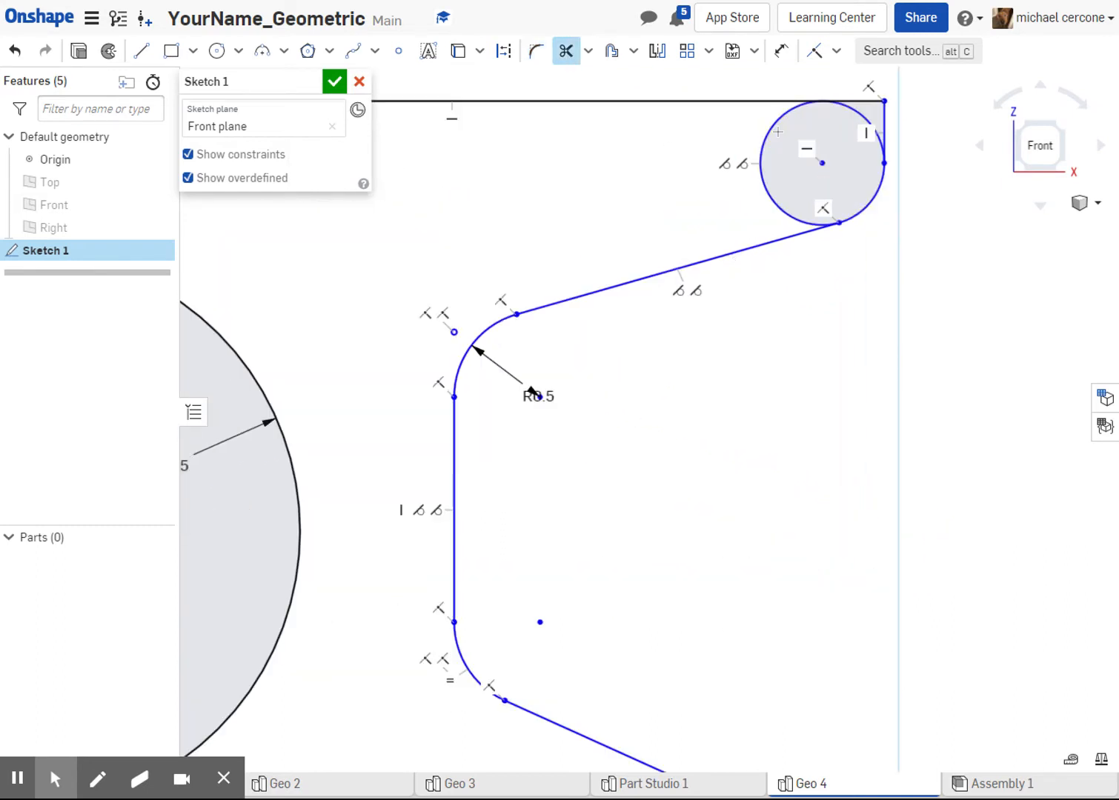
pyautogui.click(760, 126)
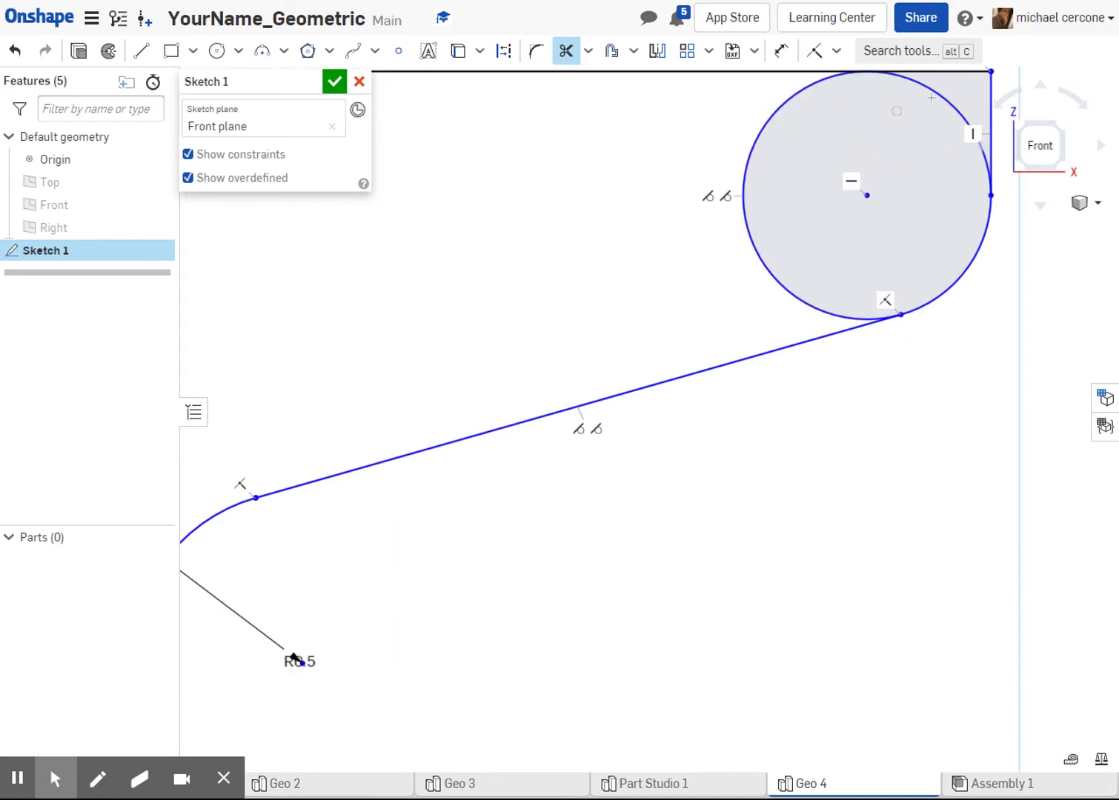
pyautogui.scroll(-10, 893, 201)
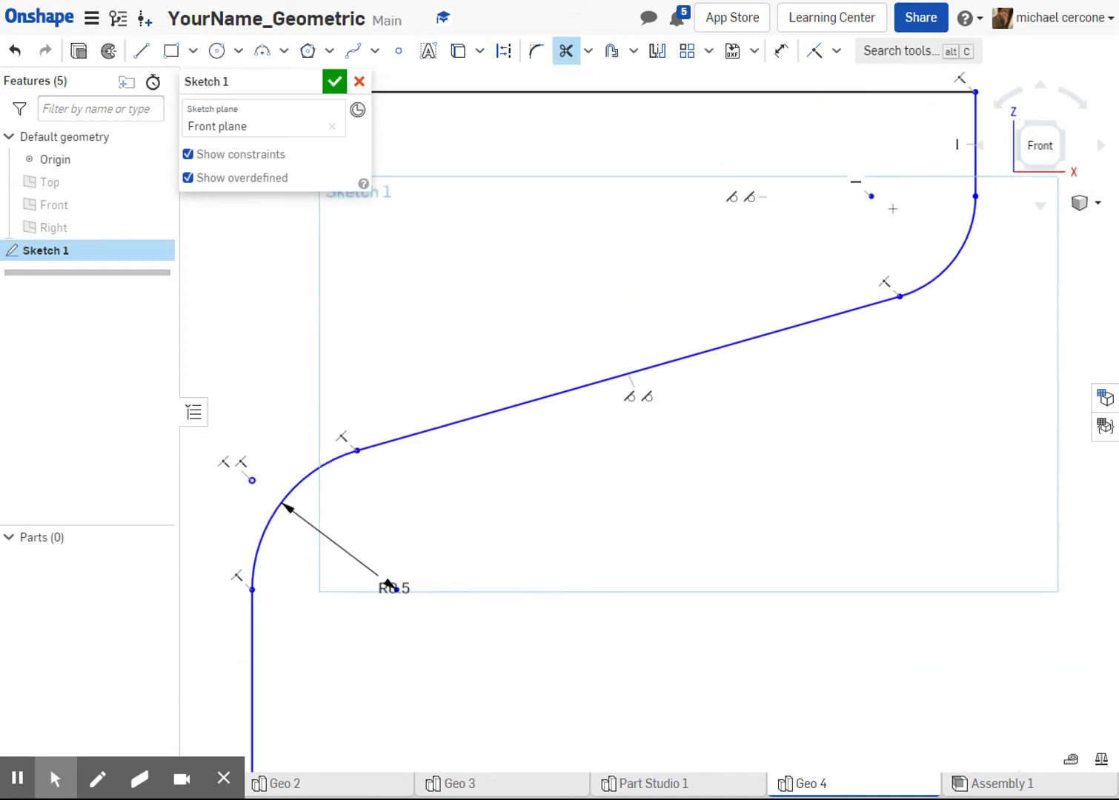
# Trim the inner part of the lower circle, keeping the outer arc between the sloped line and the bottom horizontal line
pyautogui.scroll(5, 905, 348)
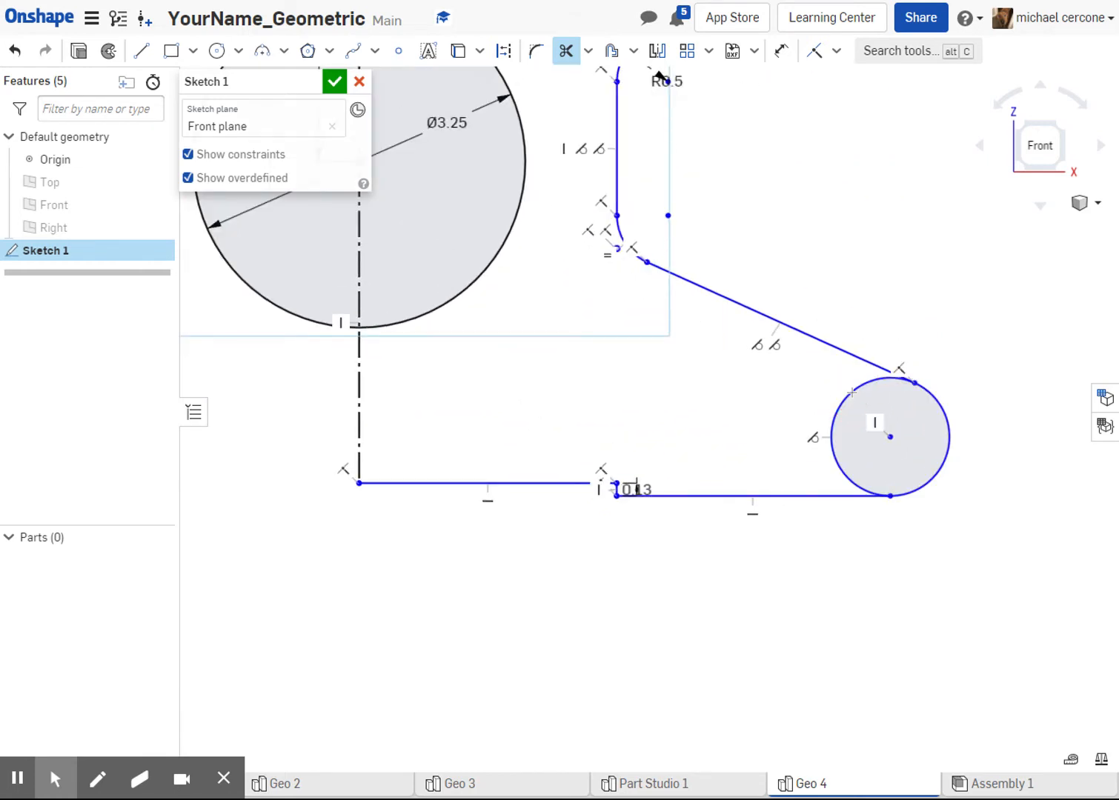
pyautogui.click(852, 392)
pyautogui.scroll(-2, 935, 293)
pyautogui.moveTo(933, 294)
pyautogui.mouseDown(button='middle')
pyautogui.moveTo(860, 343)
pyautogui.moveTo(792, 346)
pyautogui.moveTo(756, 432)
pyautogui.mouseUp(button='middle')
pyautogui.press('Escape')
pyautogui.scroll(-1, 799, 324)
pyautogui.scroll(-1, 756, 432)
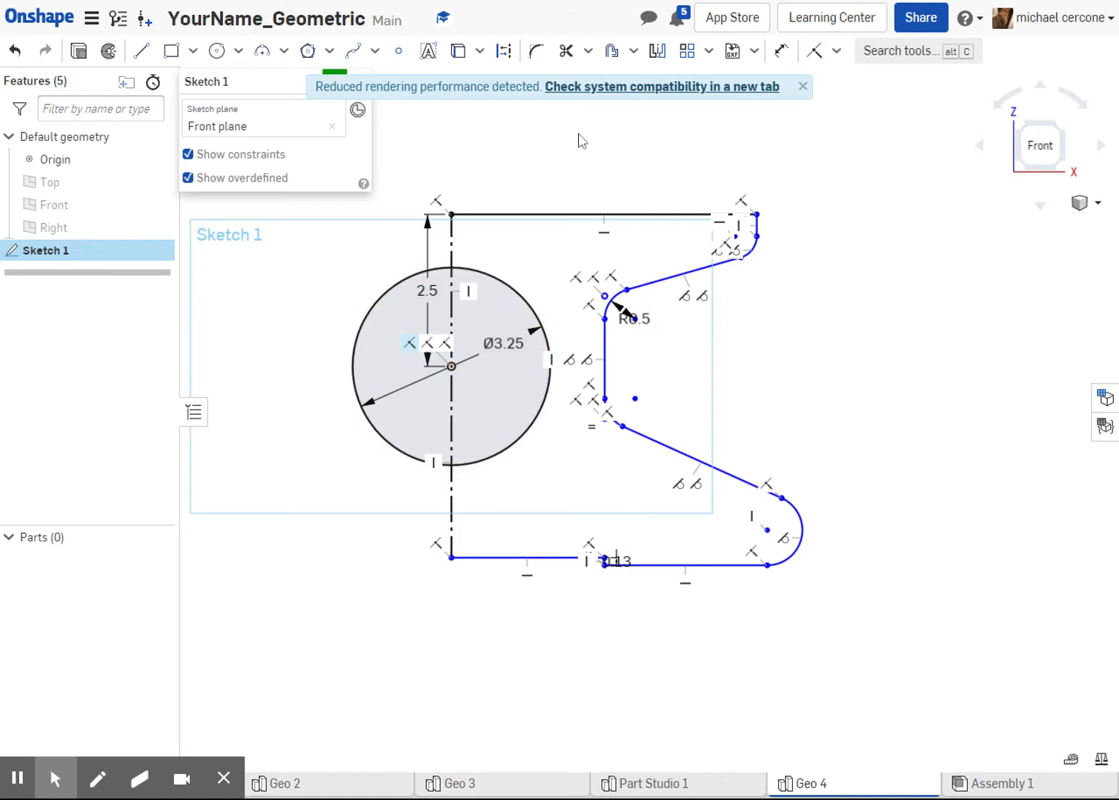
# Dimension the horizontal distance from the large circle's centre to the vertical line between the fillets as 2.25 in
pyautogui.press('u')
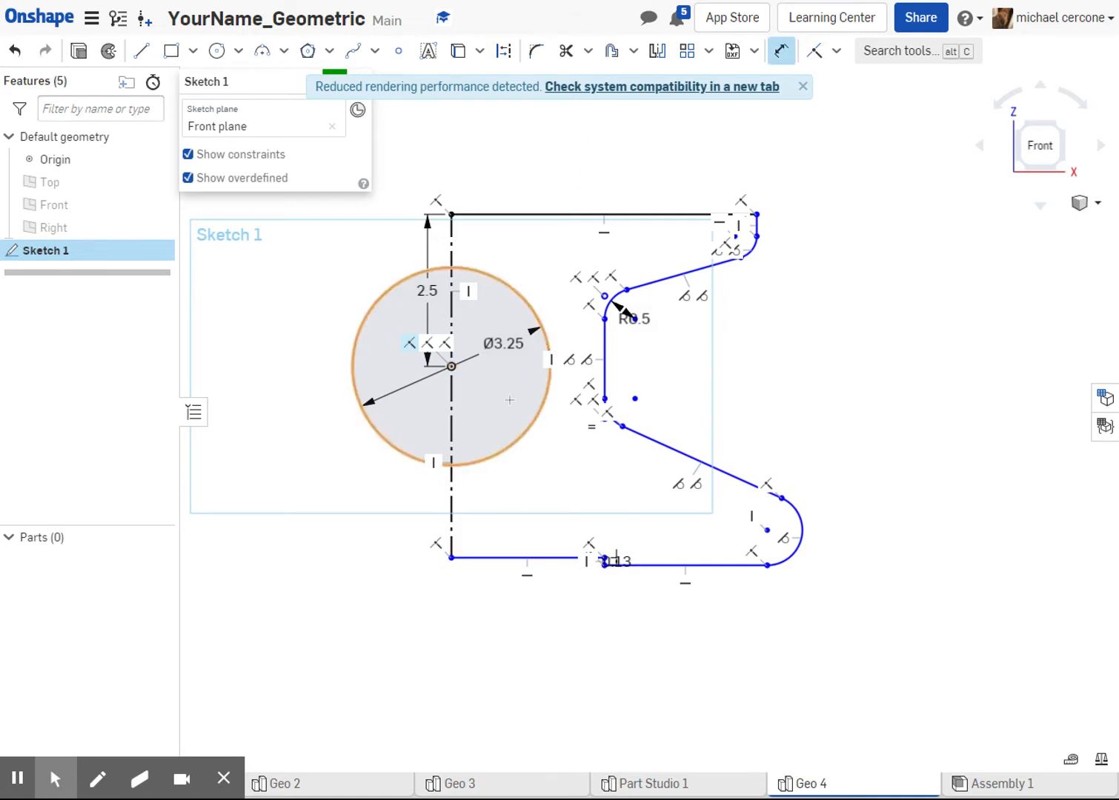
pyautogui.click(452, 366)
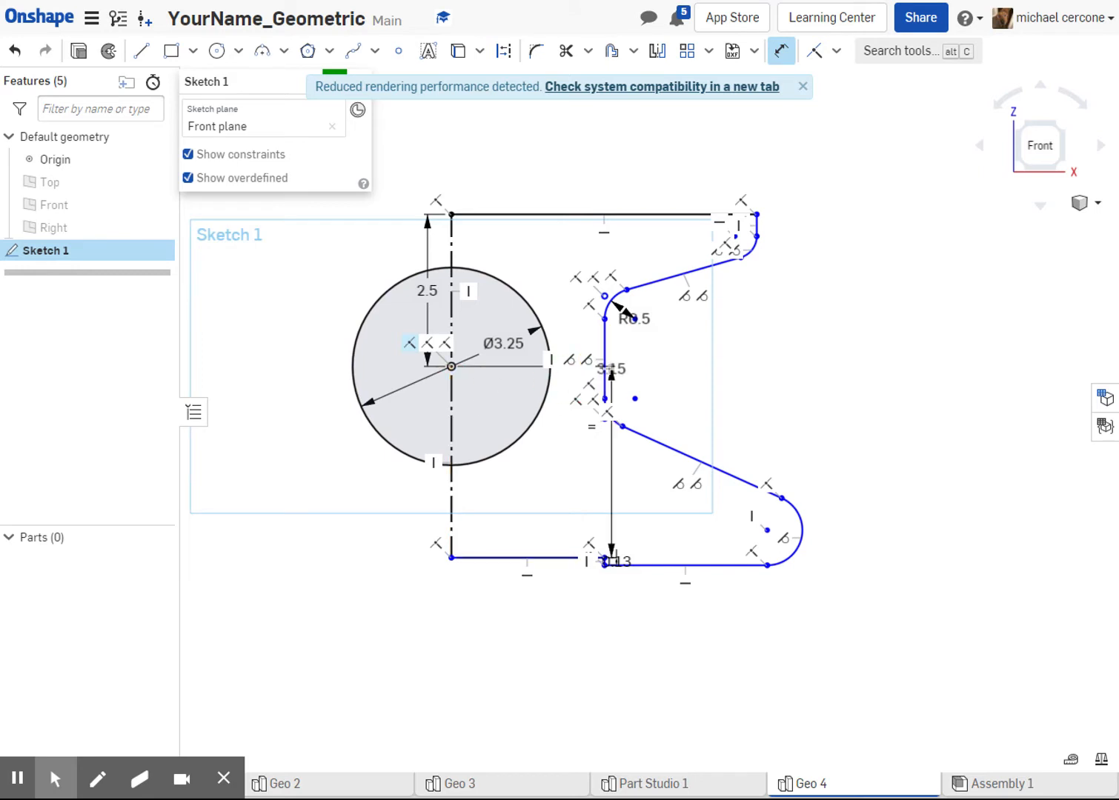
pyautogui.click(607, 378)
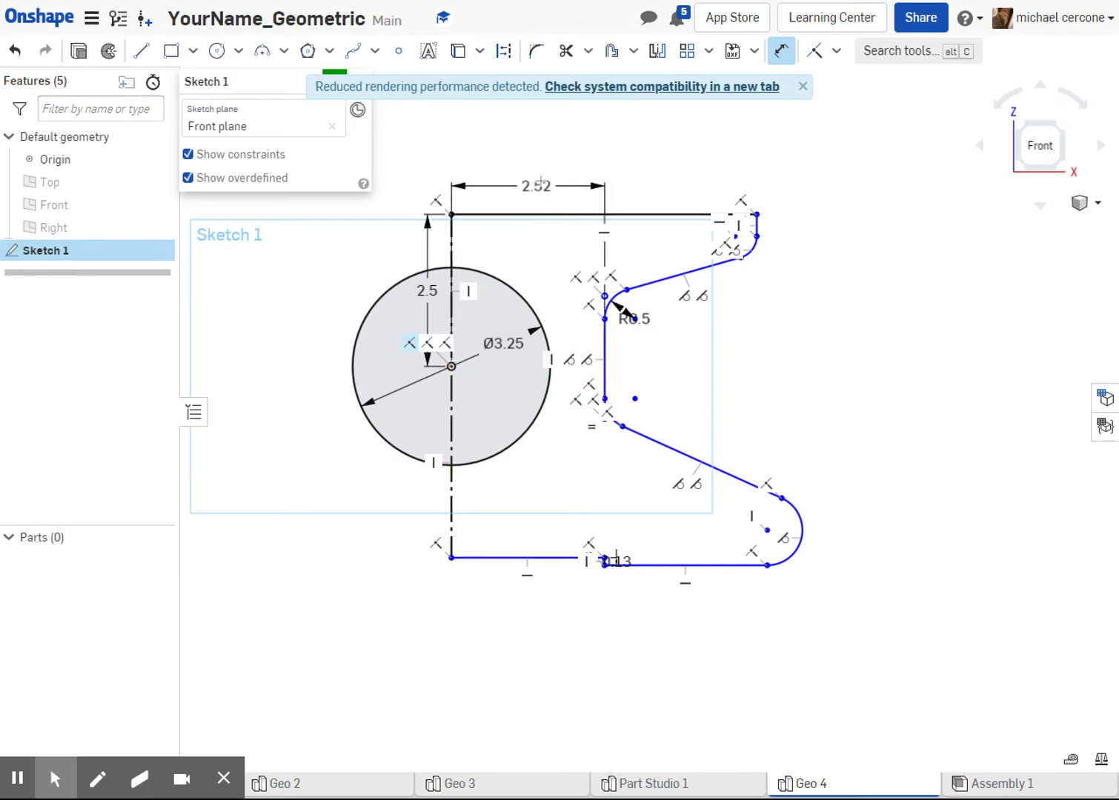
pyautogui.click(542, 179)
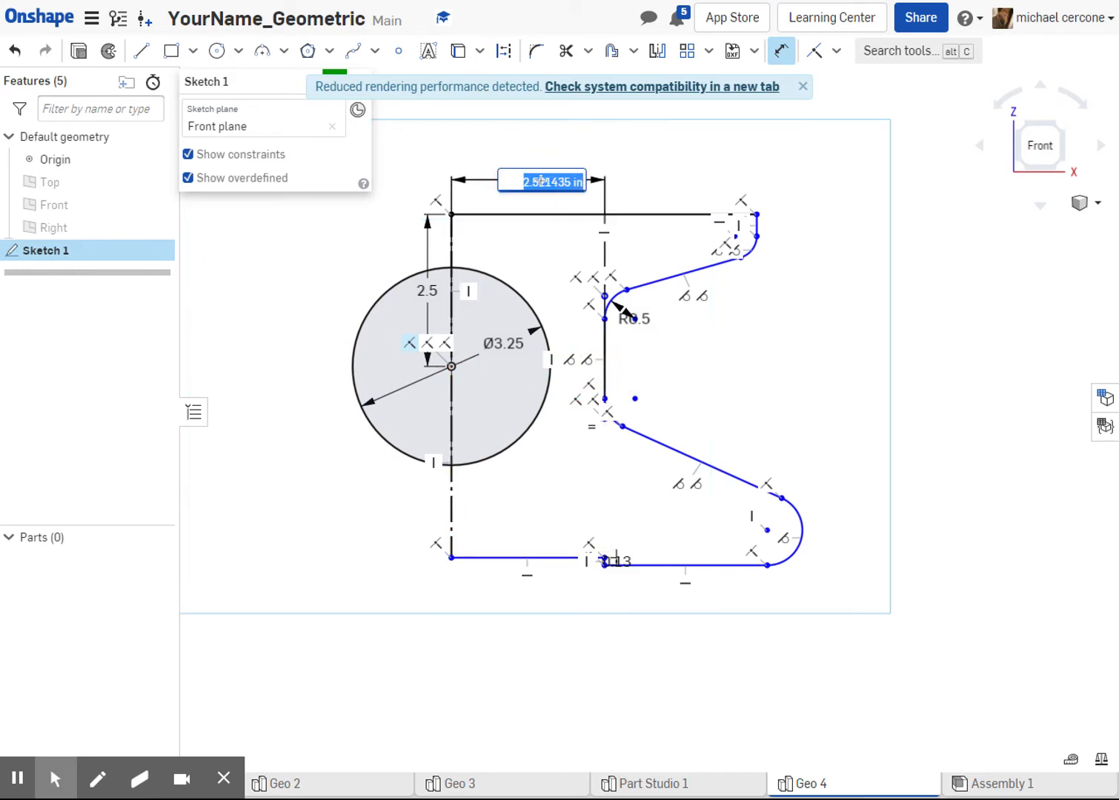
pyautogui.write('3')
pyautogui.press('Return')
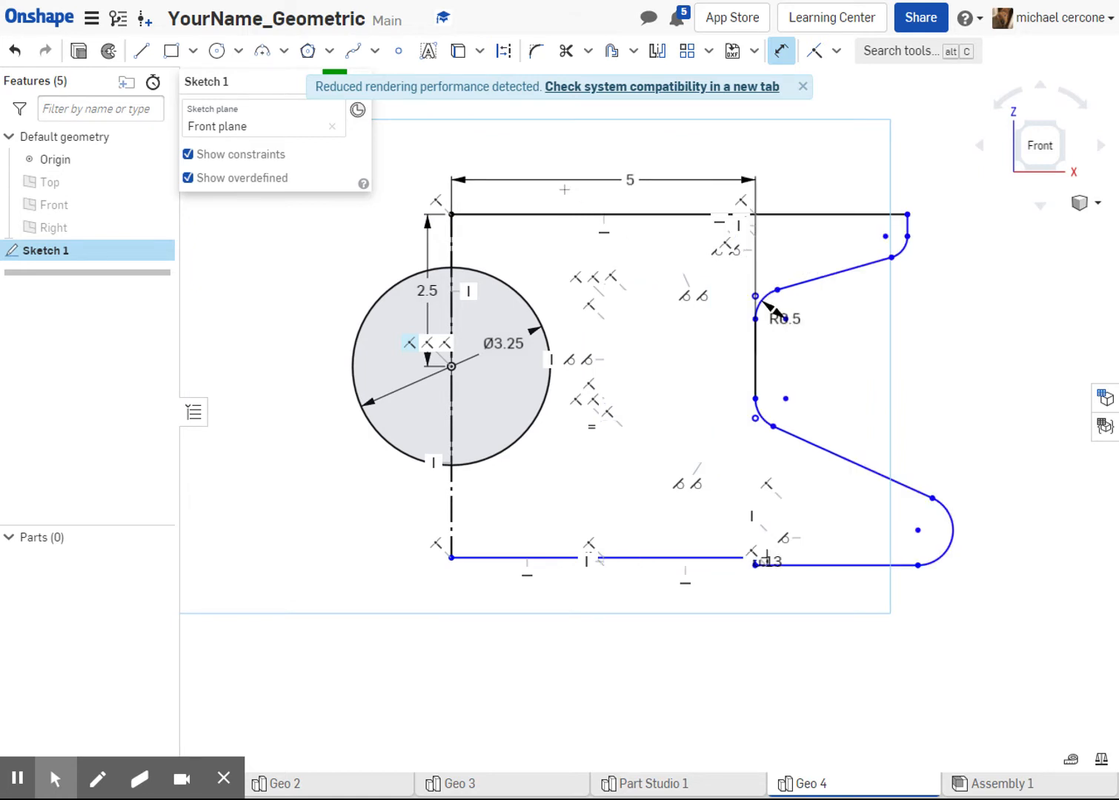
pyautogui.click(630, 182)
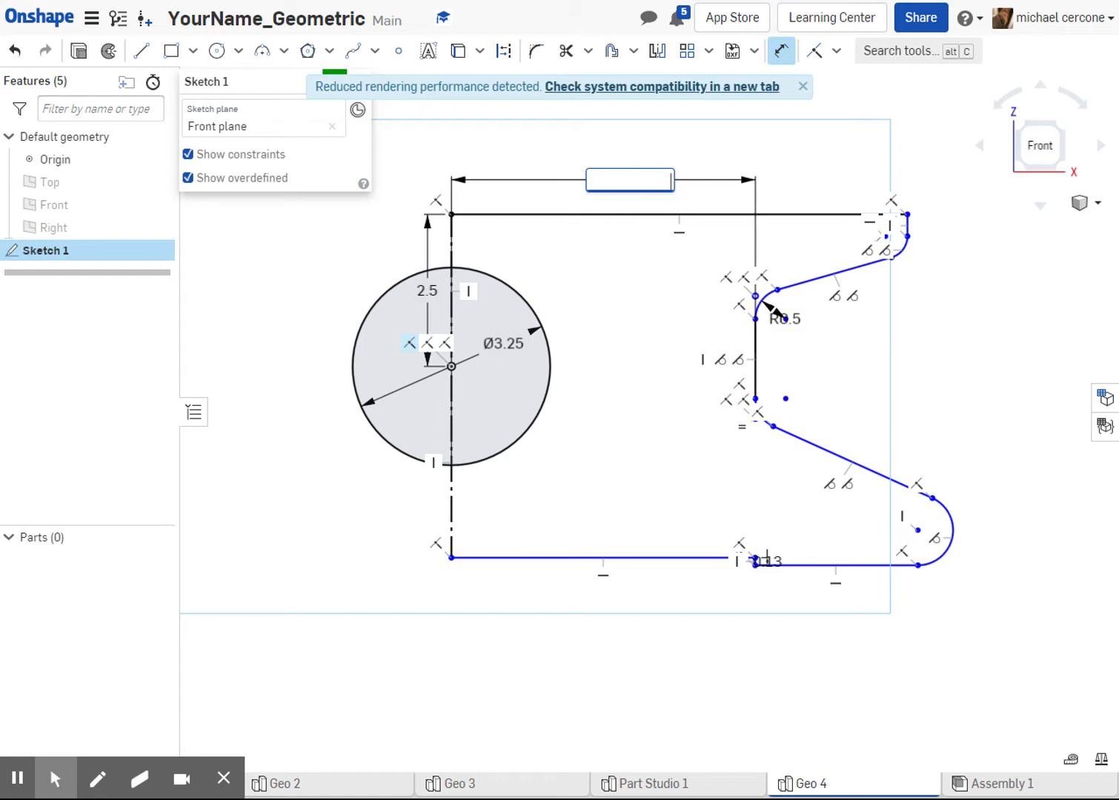
pyautogui.press('Return')
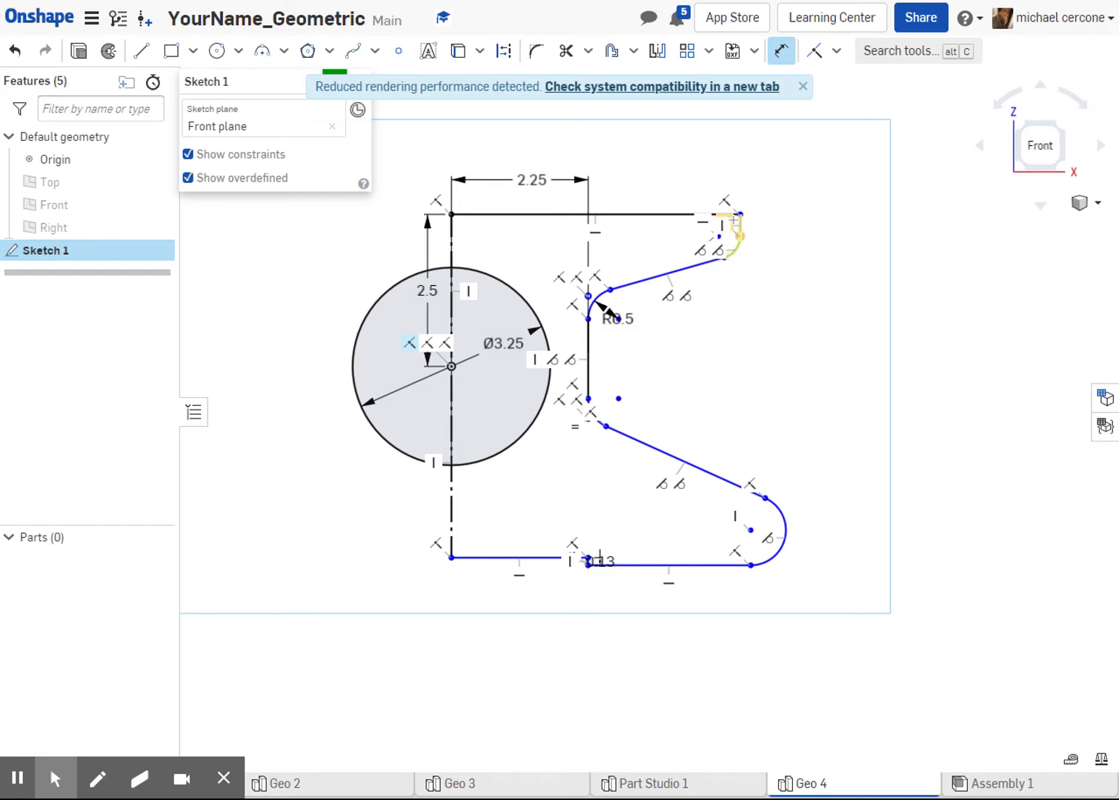
# Dimension the horizontal distance from the vertical centreline to the upper small arc's centre as 3.5 in
pyautogui.scroll(4, 730, 226)
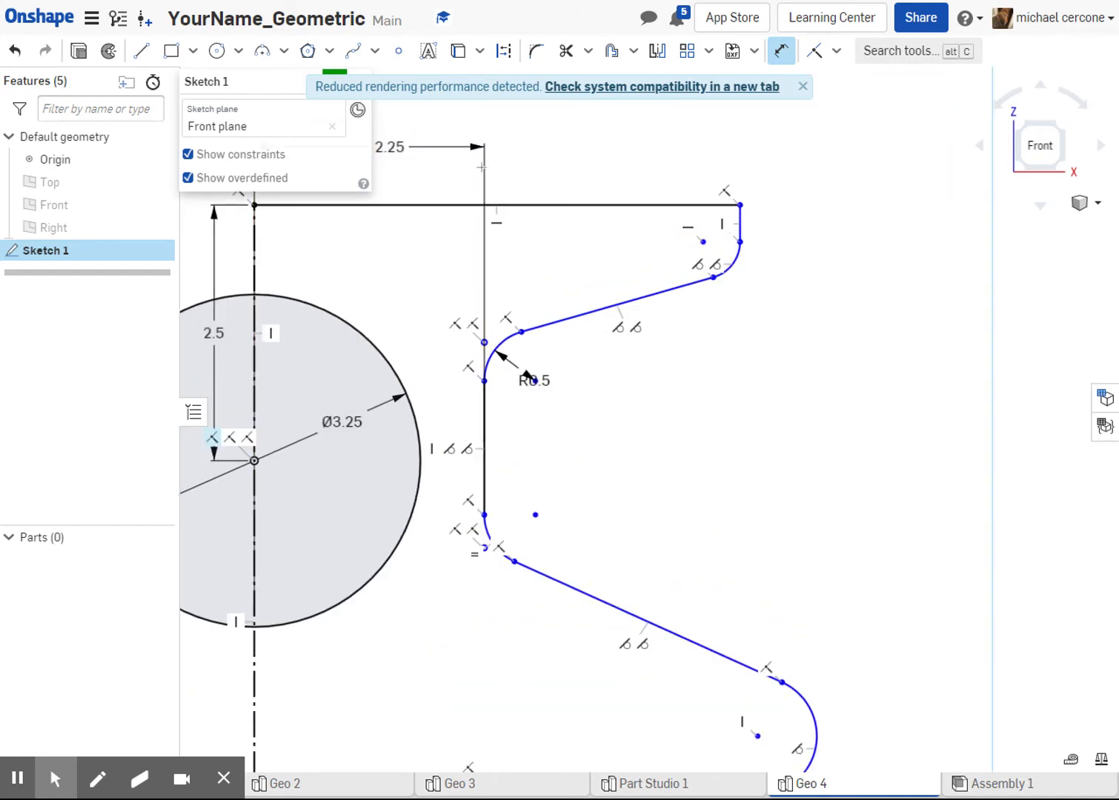
pyautogui.click(703, 243)
pyautogui.click(257, 263)
pyautogui.moveTo(334, 249); pyautogui.dragTo(384, 368, button='middle')
pyautogui.click(471, 236)
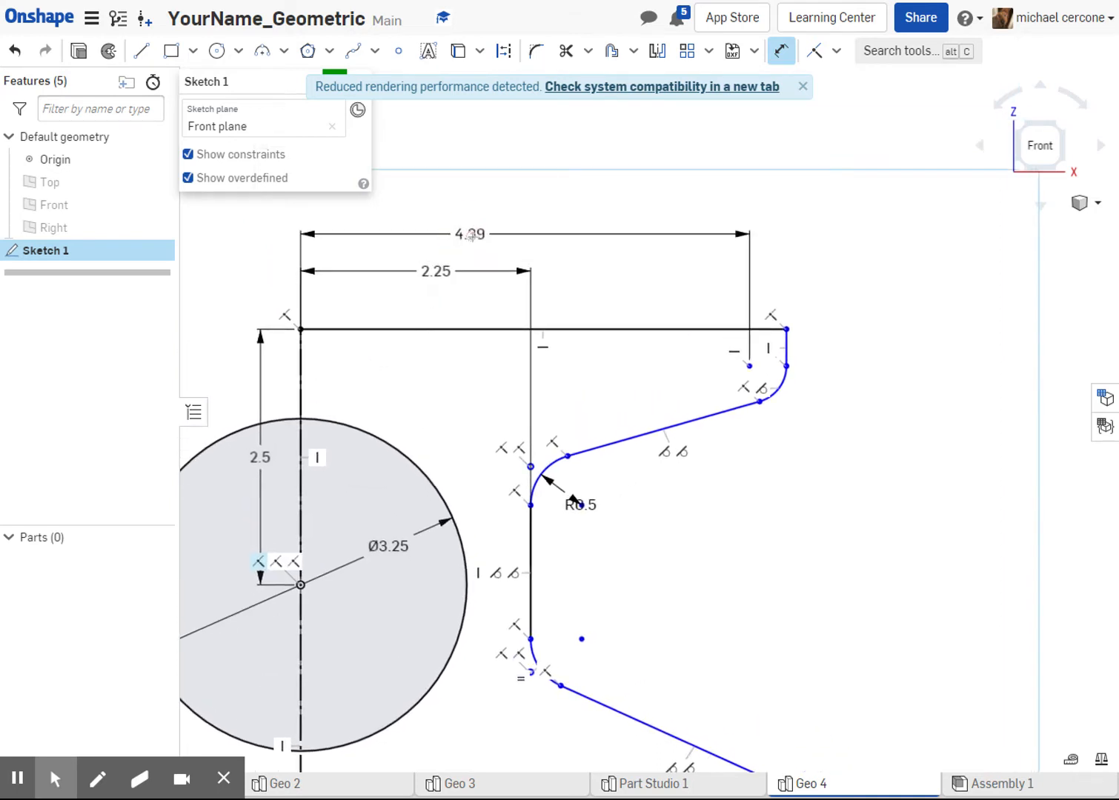
pyautogui.write('3.5')
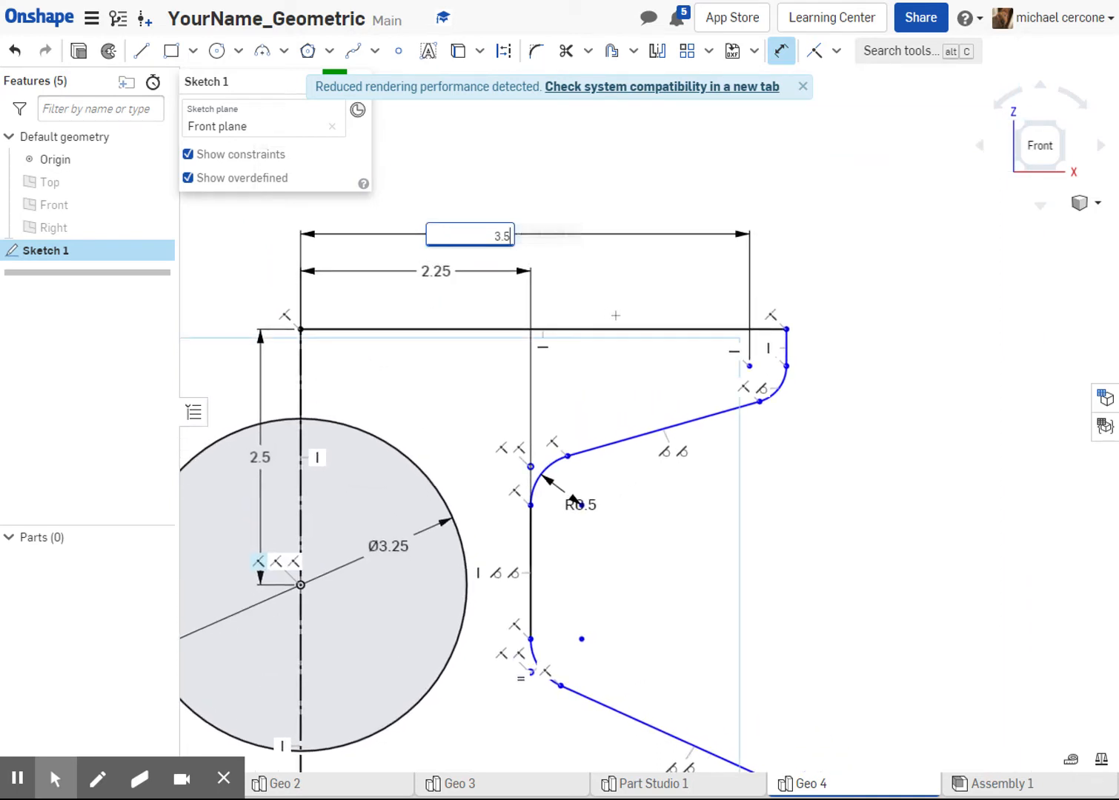
pyautogui.press('Return')
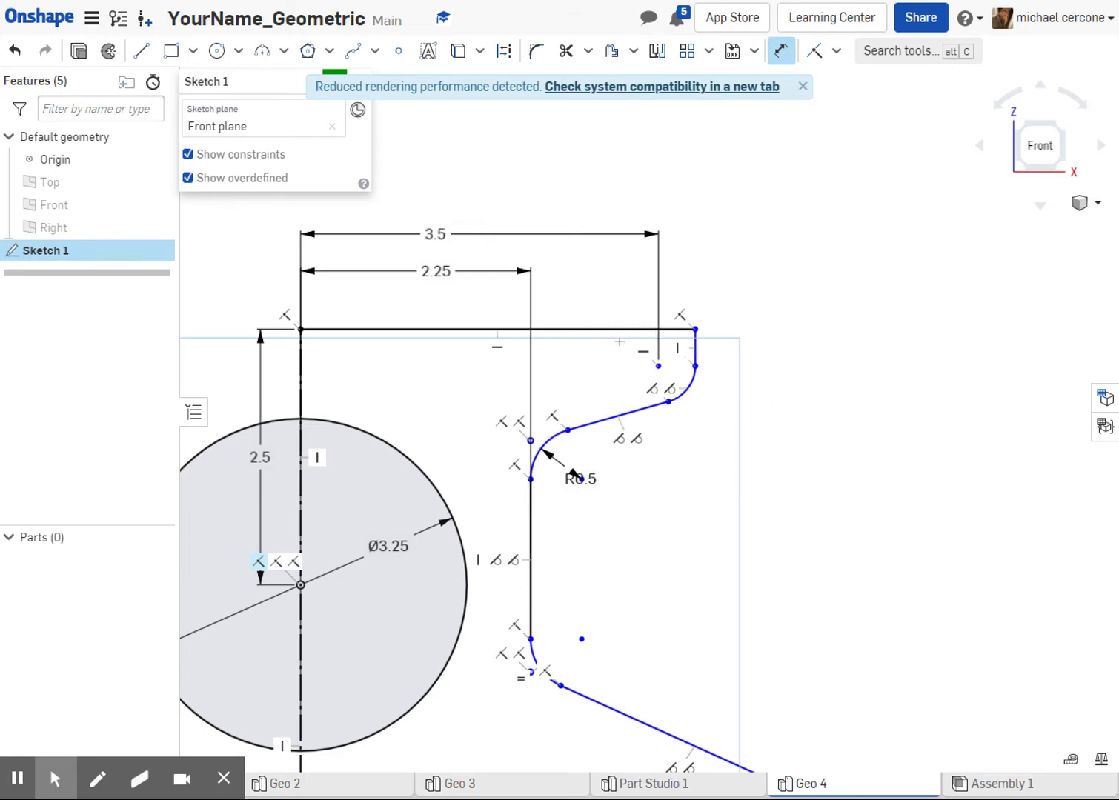
# Dimension the horizontal distance from the vertical centreline to the lower arc's centre as 4.13 in
pyautogui.scroll(-3, 622, 326)
pyautogui.click(684, 464)
pyautogui.moveTo(684, 465); pyautogui.dragTo(697, 401, button='middle')
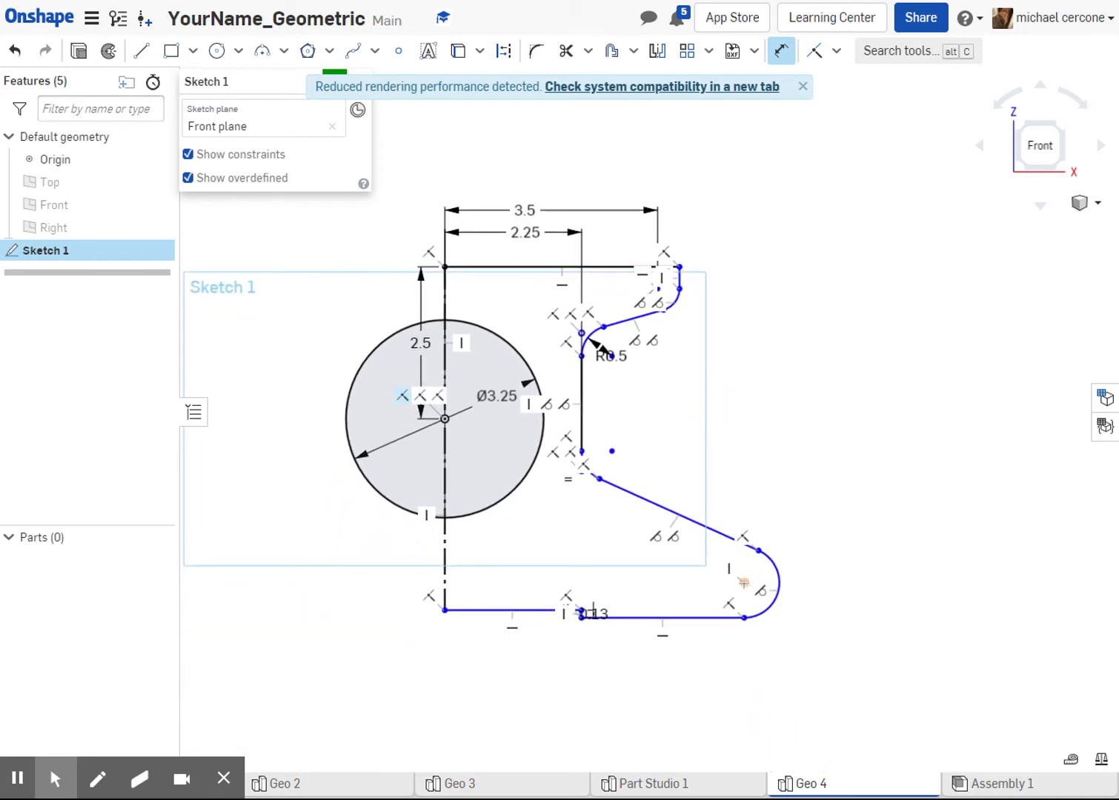
pyautogui.click(744, 583)
pyautogui.click(445, 487)
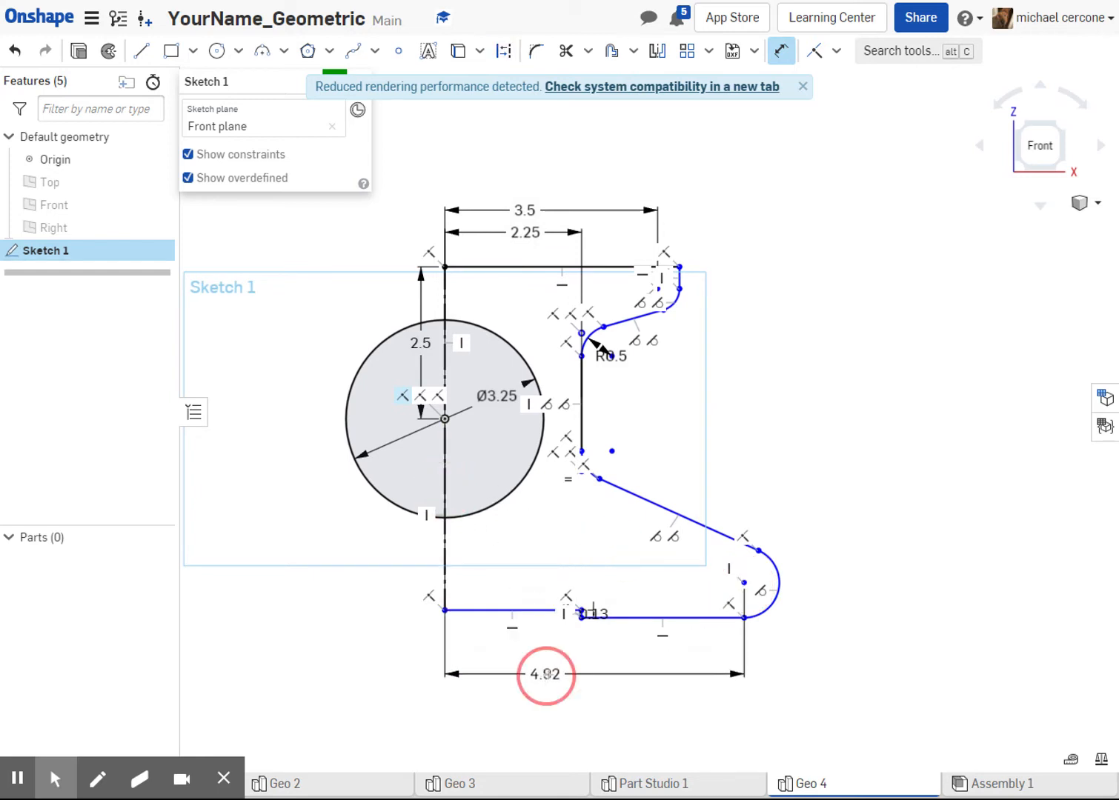
pyautogui.click(546, 675)
pyautogui.write('1')
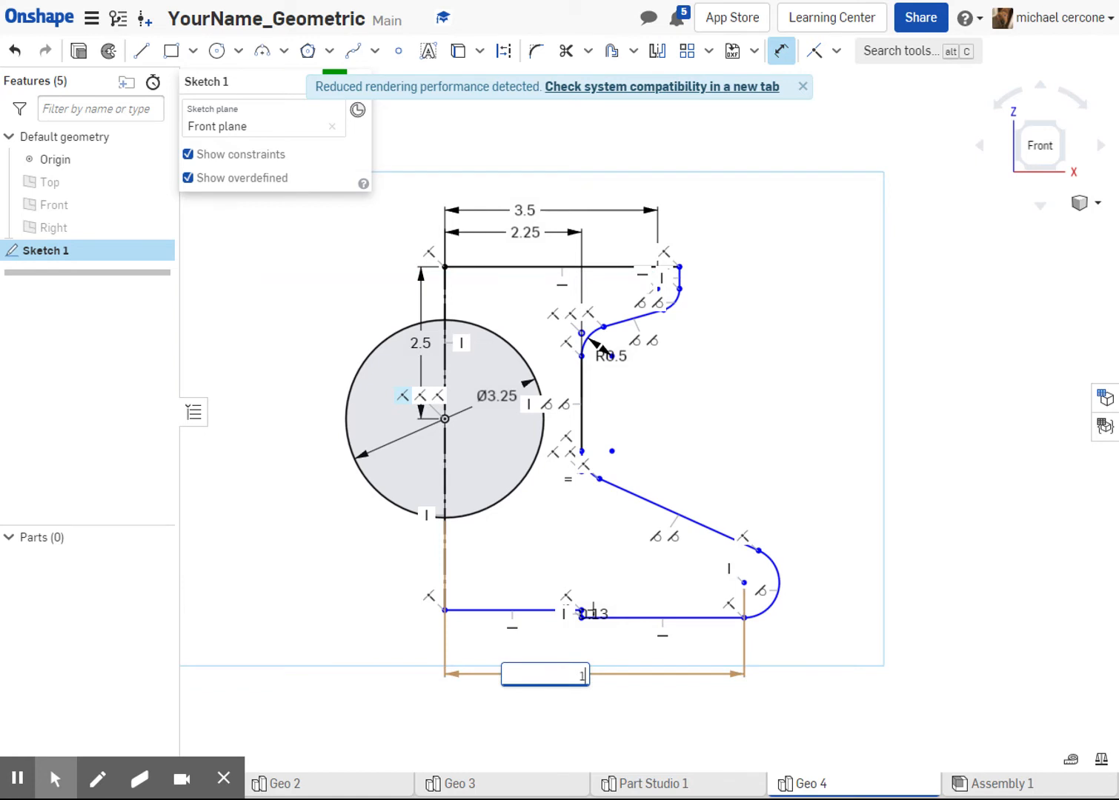
pyautogui.write('25')
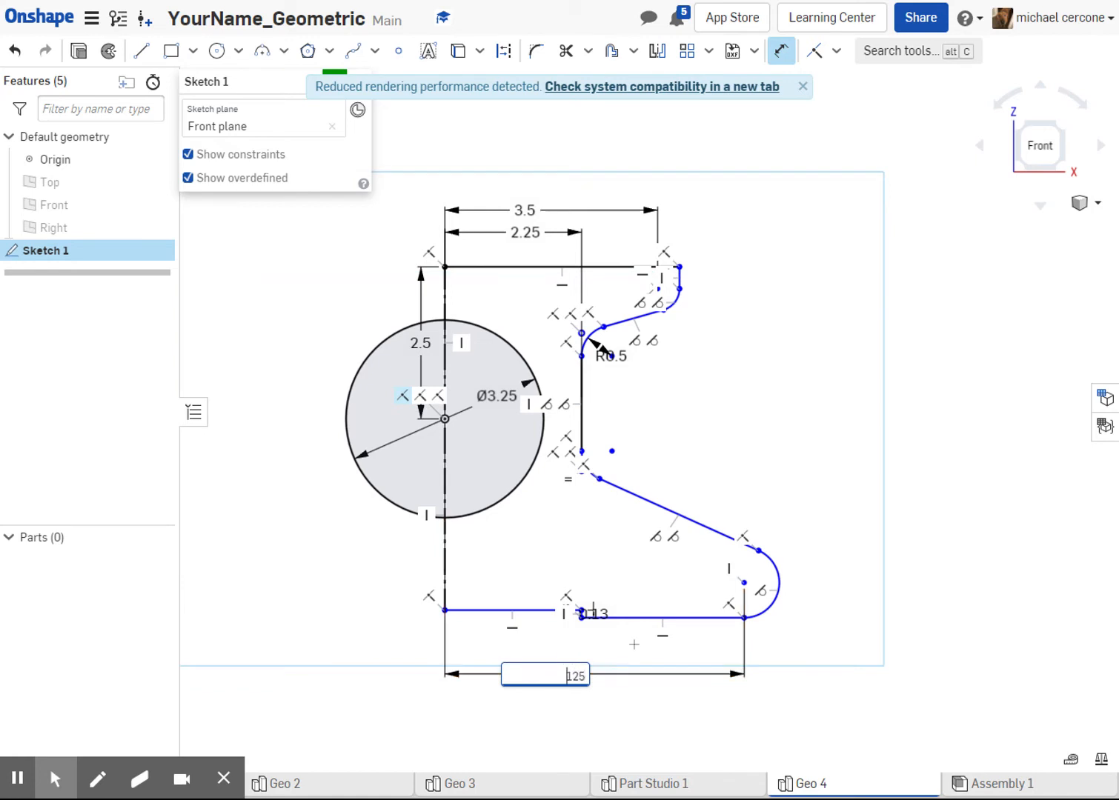
pyautogui.press('Escape')
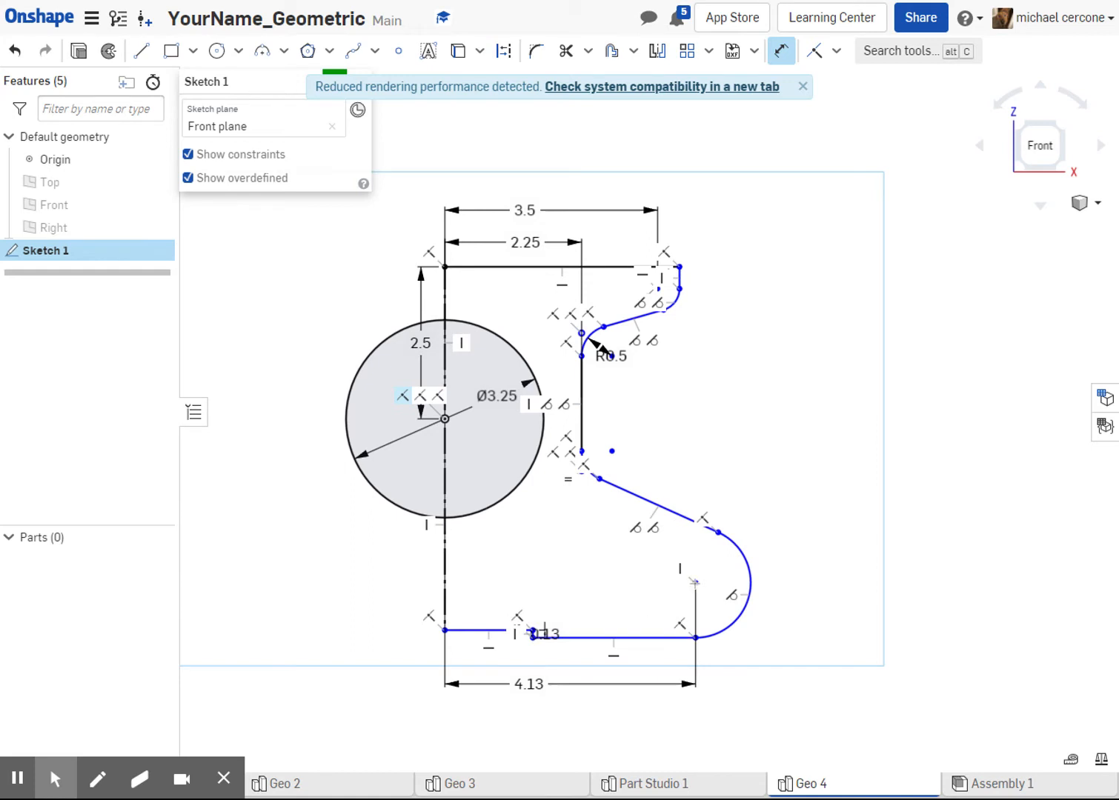
# Add a radius dimension to the large lower arc and dimension the upper small arc's radius as 0.5 in
pyautogui.click(747, 572)
pyautogui.click(801, 507)
pyautogui.click(673, 306)
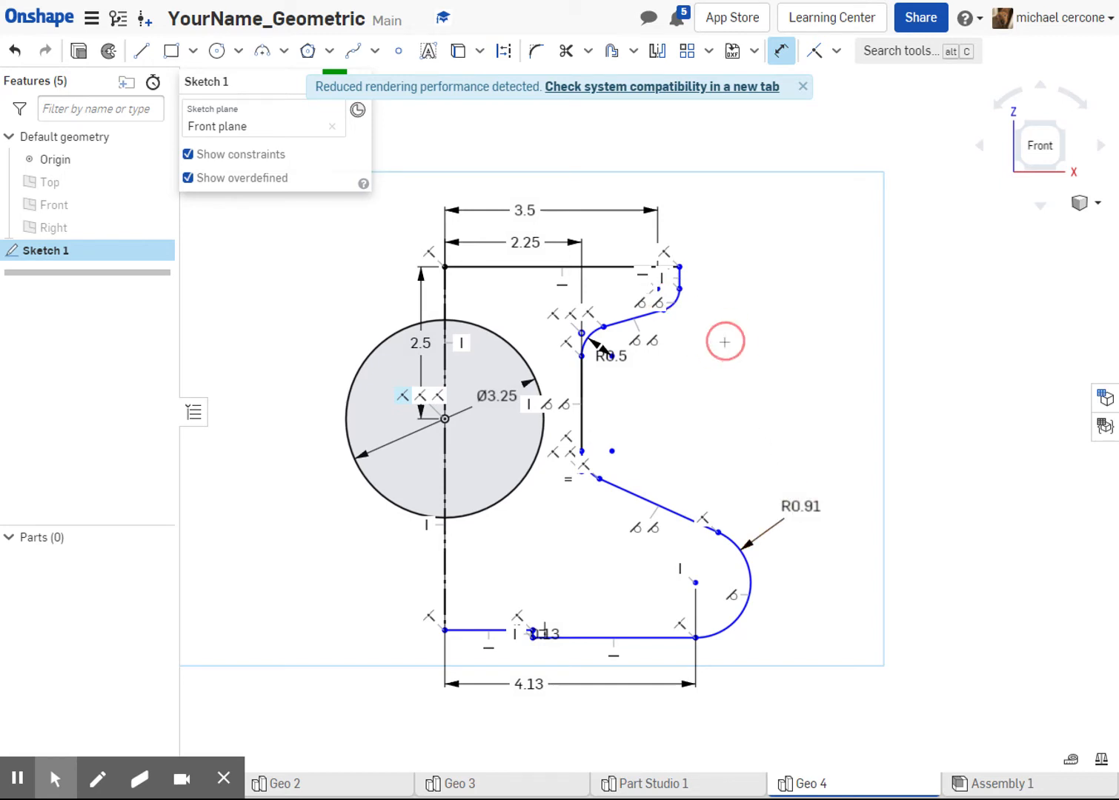
pyautogui.click(730, 363)
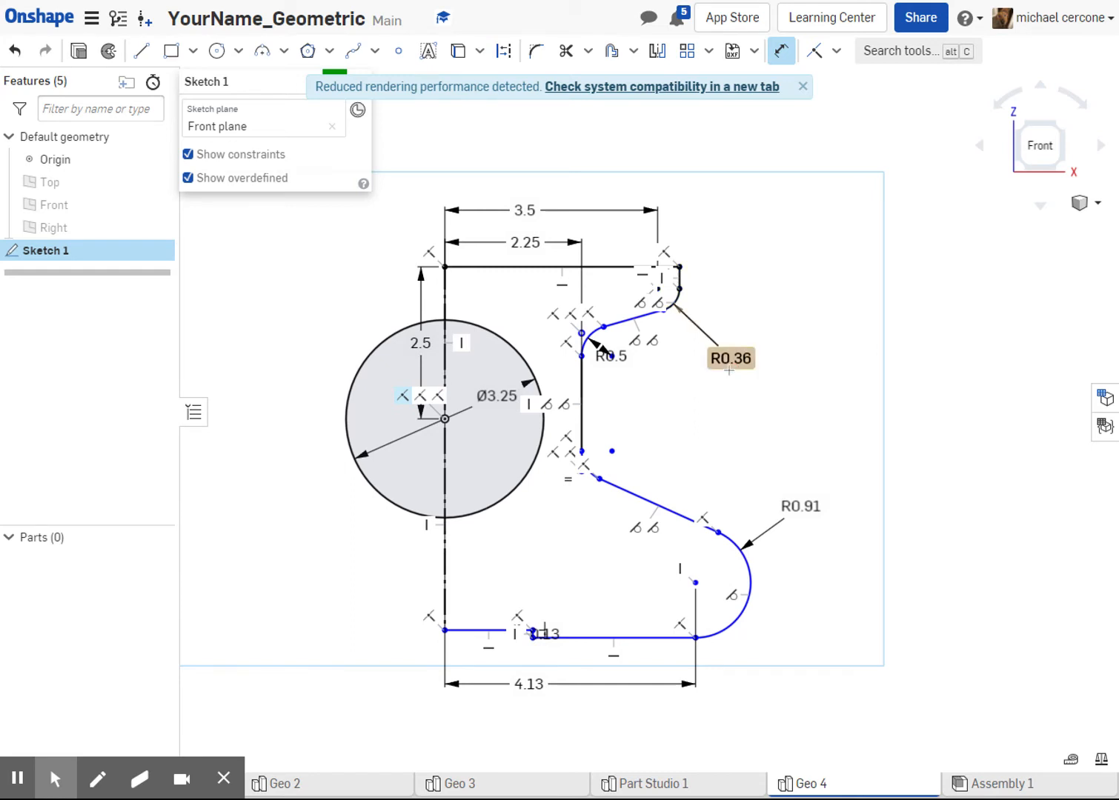
pyautogui.write('.')
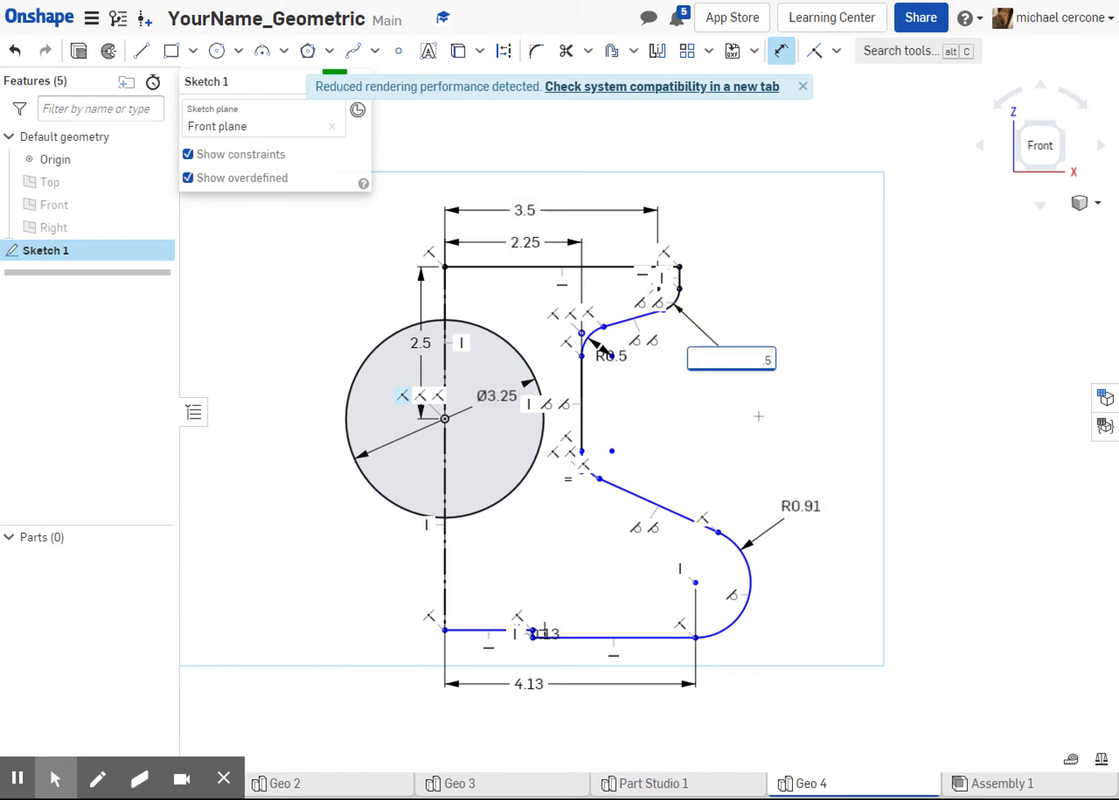
pyautogui.write('5')
pyautogui.press('Return')
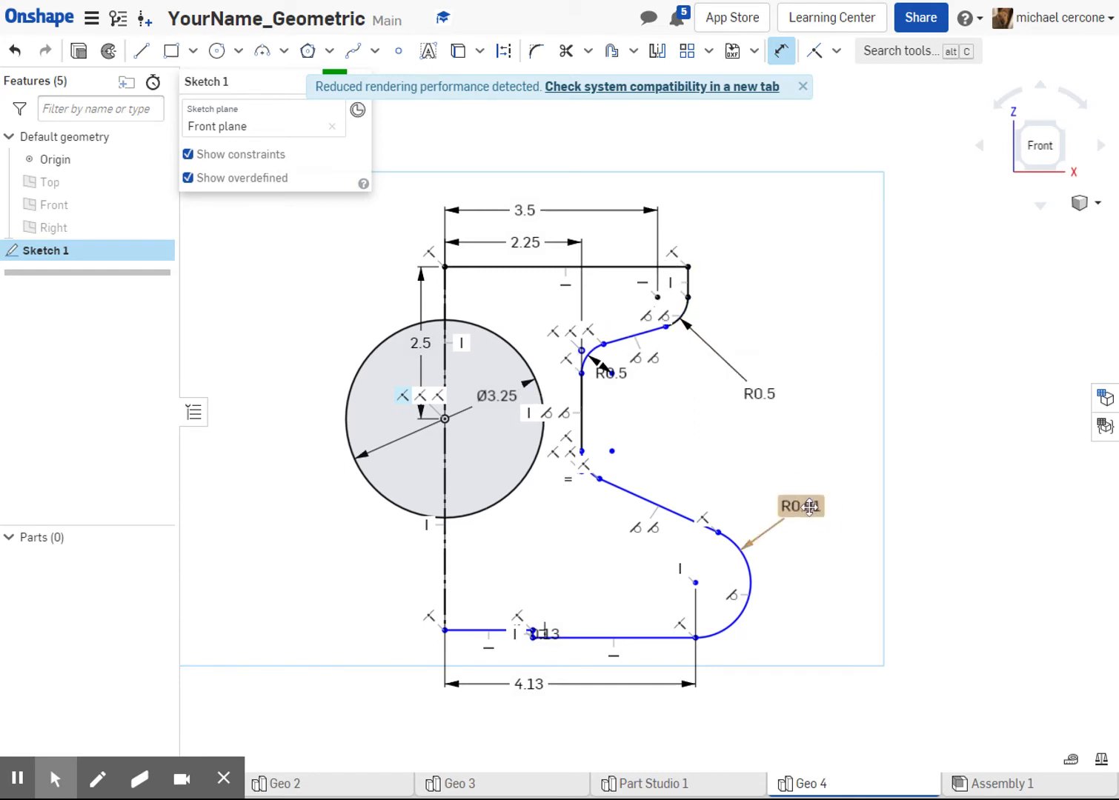
# Set the lower arc's radius dimension to 0.5 in
pyautogui.doubleClick(810, 507)
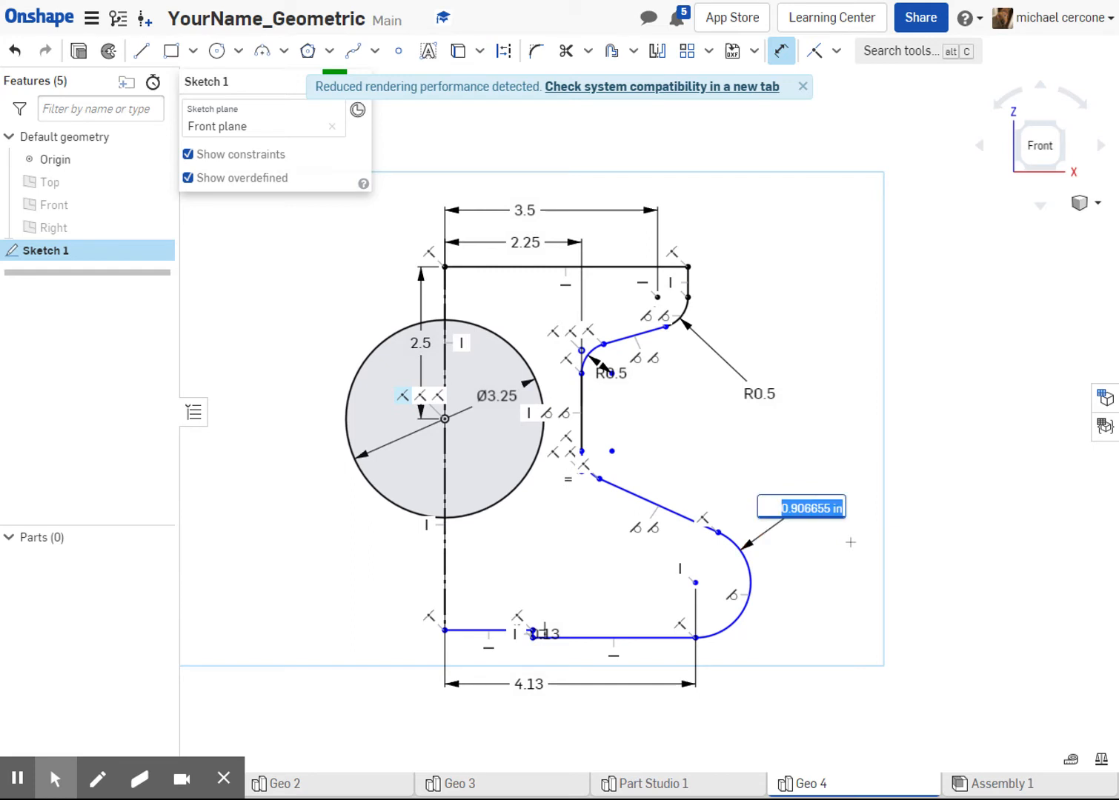
pyautogui.press('BackSpace')
pyautogui.write('.5')
pyautogui.press('Return')
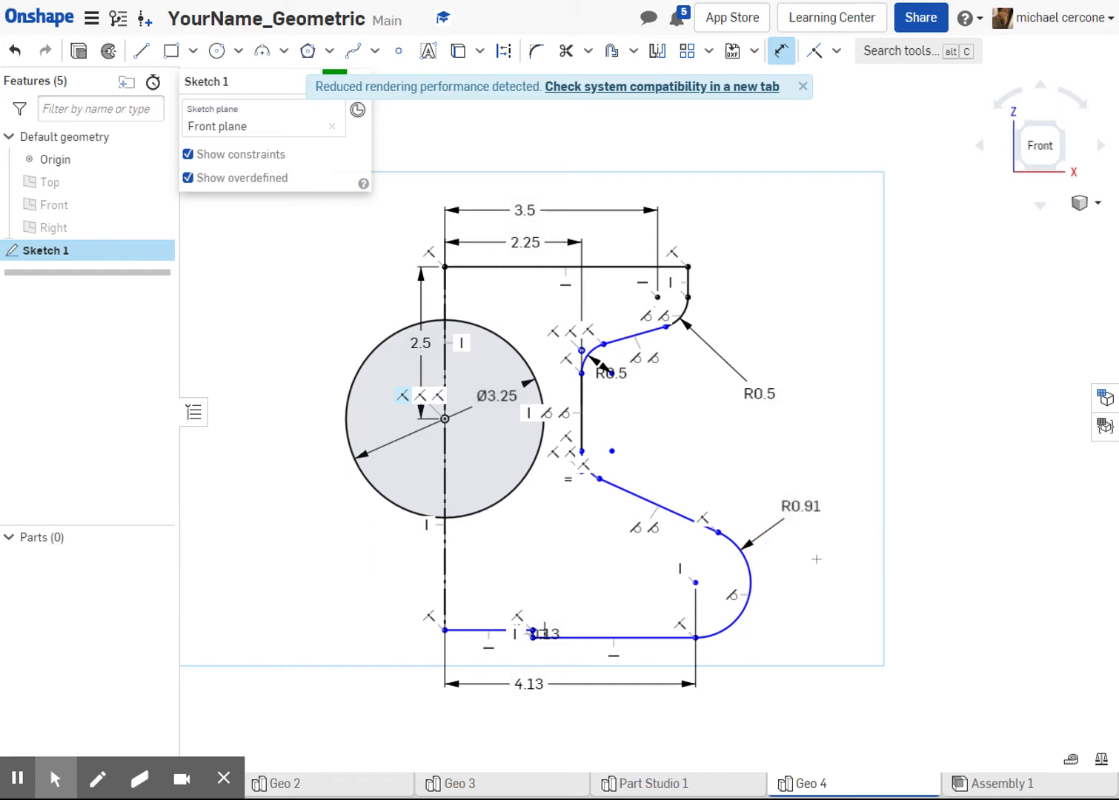
pyautogui.click(703, 461)
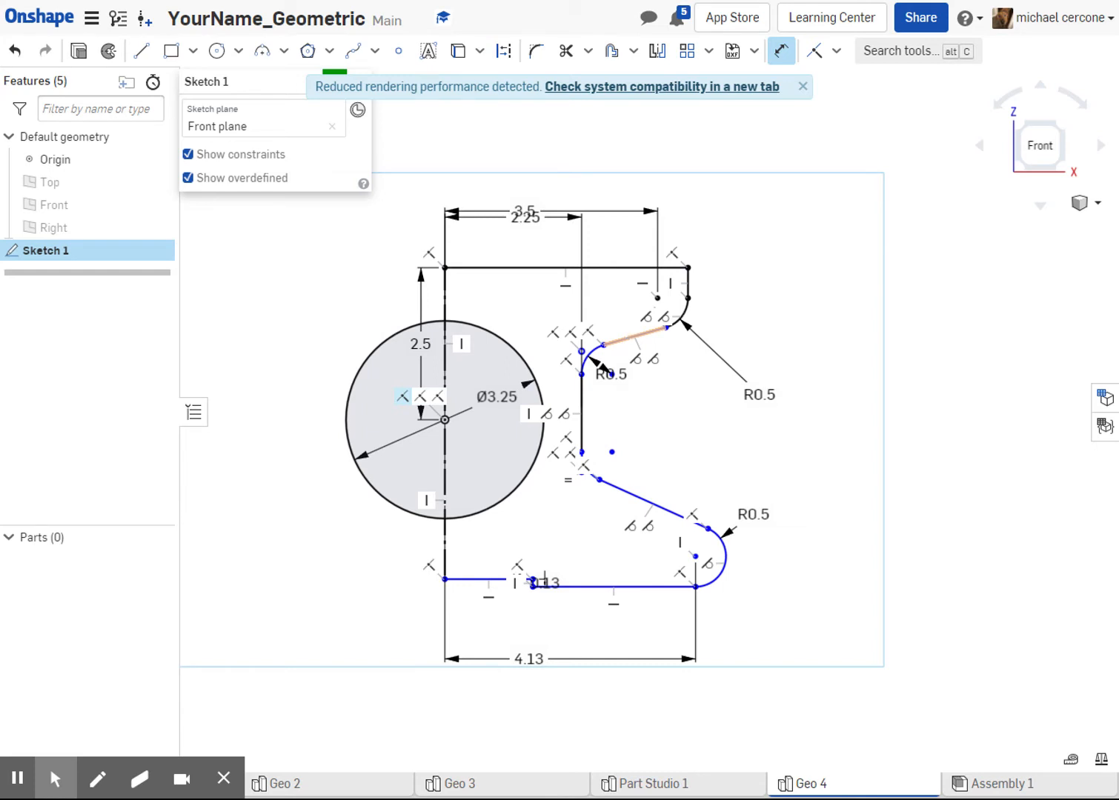
# Dimension the angle between the upper sloped line and the top horizontal line as 11 degrees
pyautogui.click(622, 338)
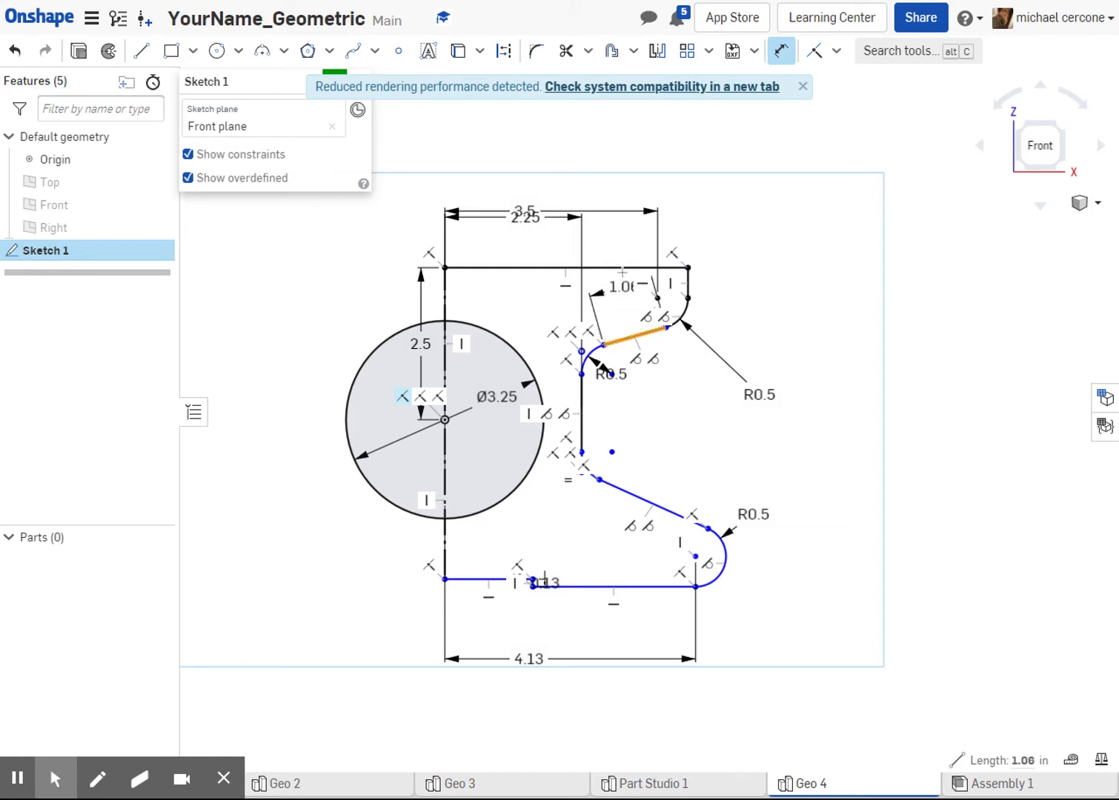
pyautogui.click(604, 268)
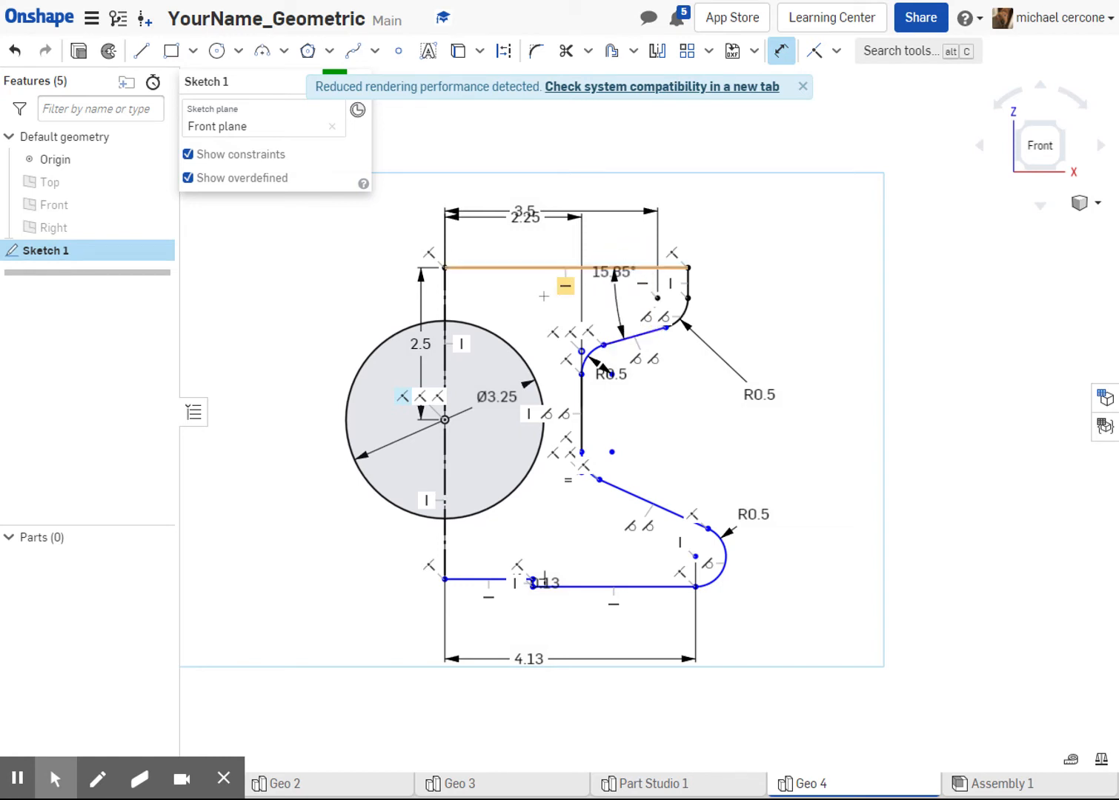
pyautogui.click(523, 302)
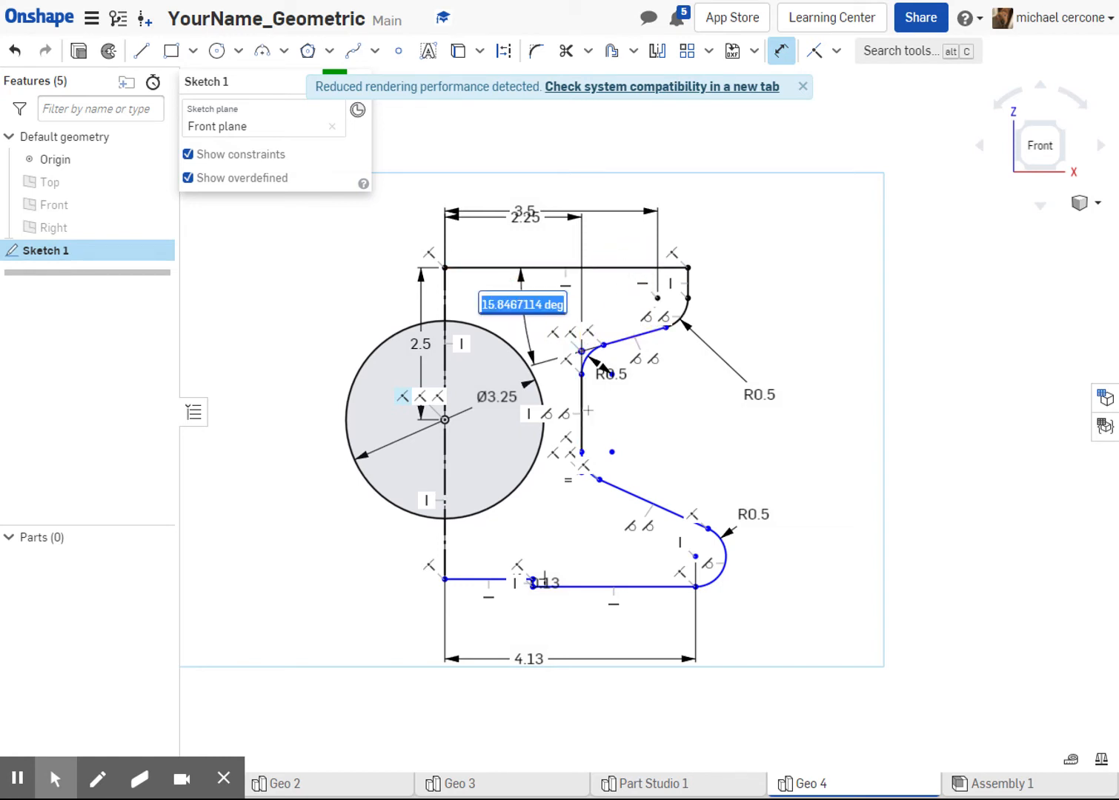
pyautogui.write('11')
pyautogui.press('Return')
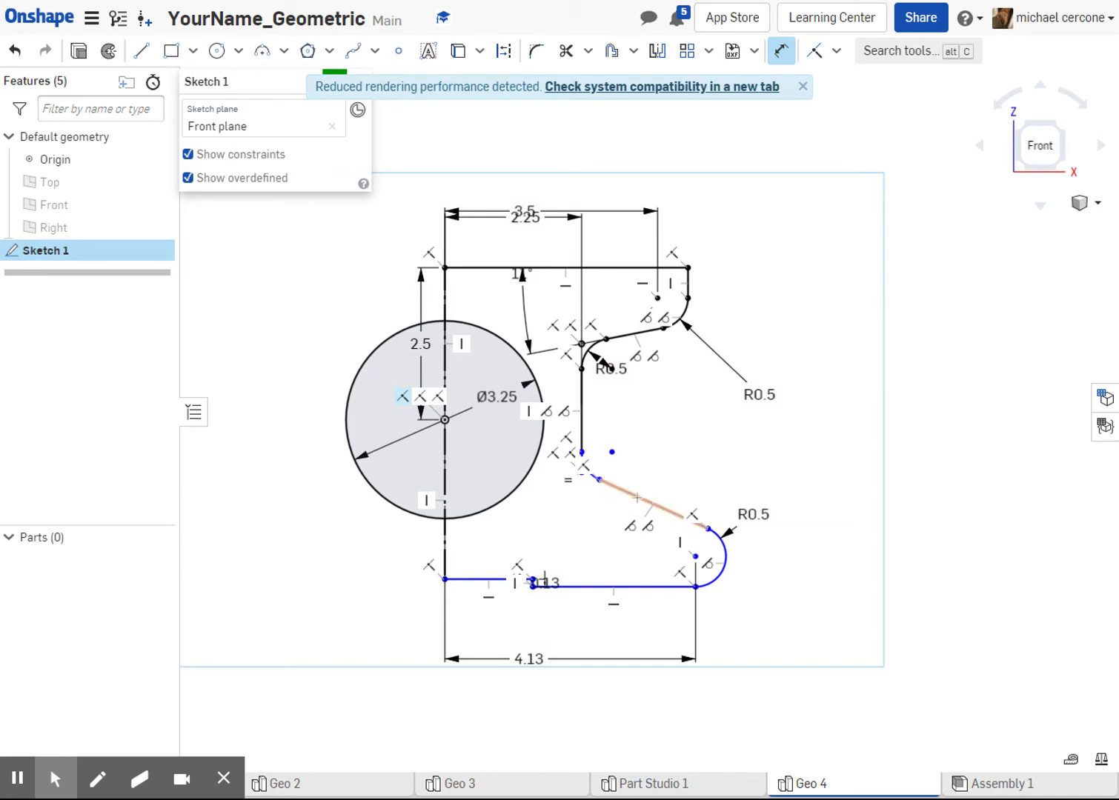
# Dimension the angle between the lower sloped line and the bottom horizontal line as 40 degrees
pyautogui.click(640, 497)
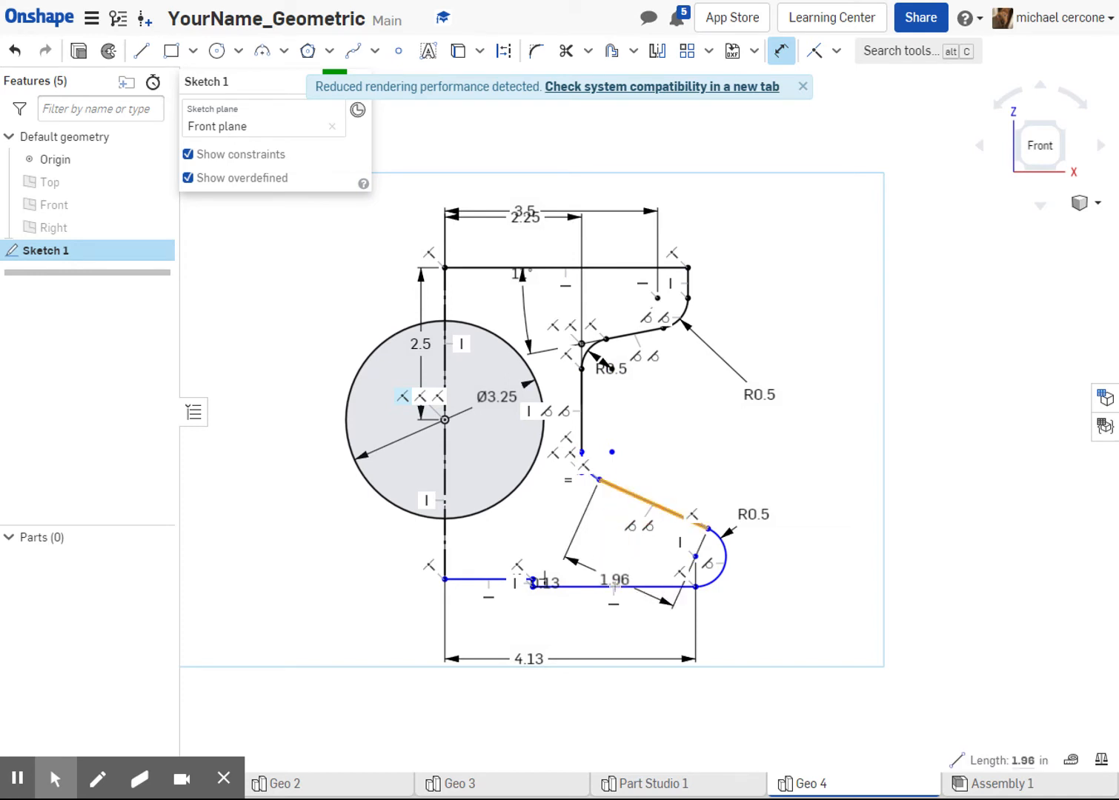
pyautogui.click(615, 587)
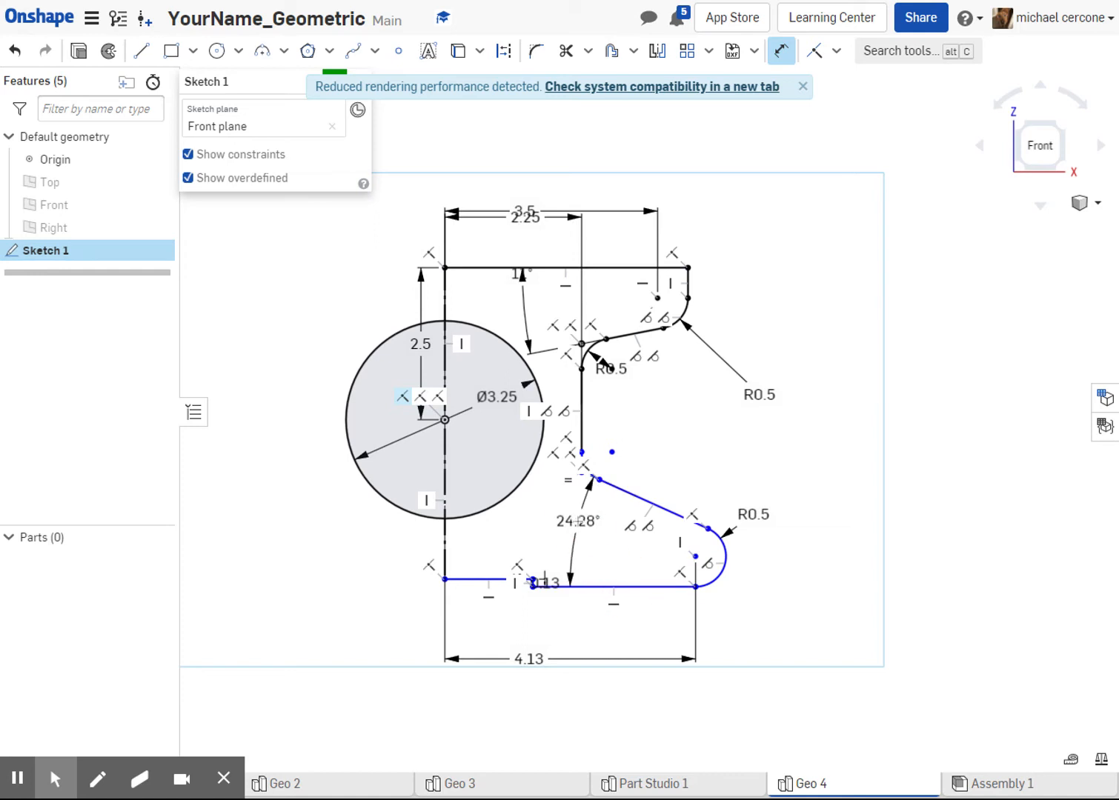
pyautogui.click(566, 523)
pyautogui.write('40')
pyautogui.press('Return')
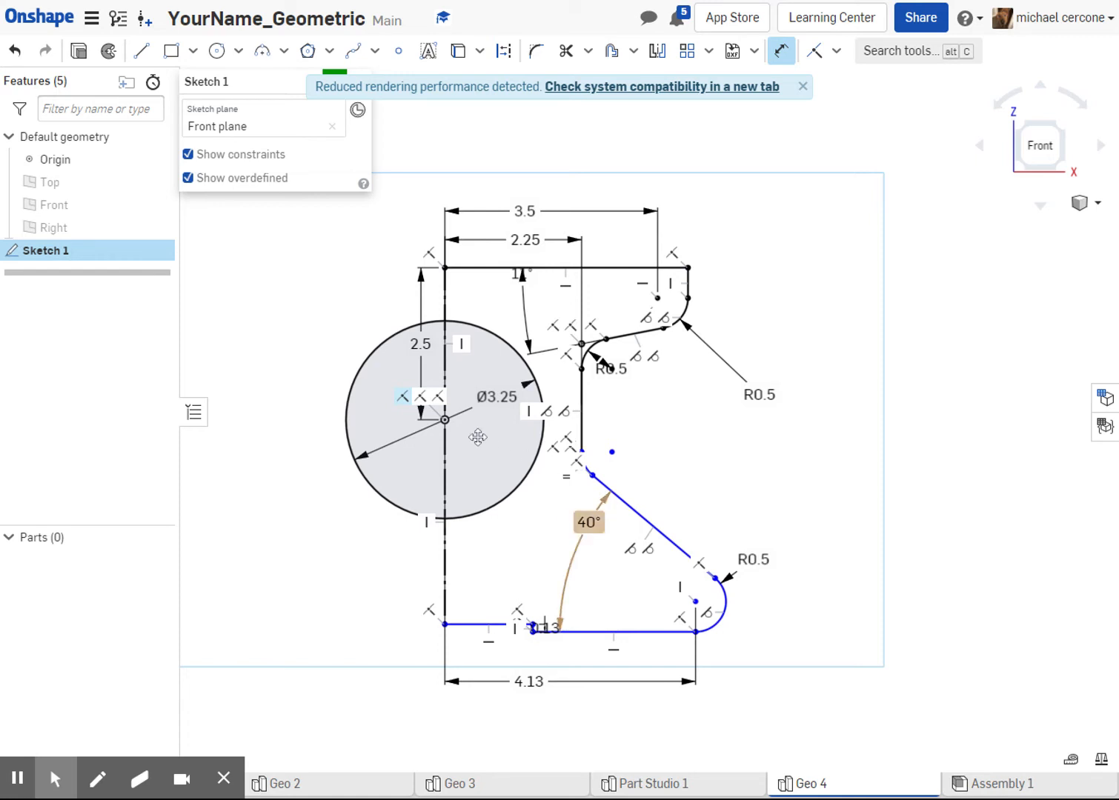
# Fillet the upper corner of the small step in the bottom edge with a radius of 0.13 in
pyautogui.click(444, 421)
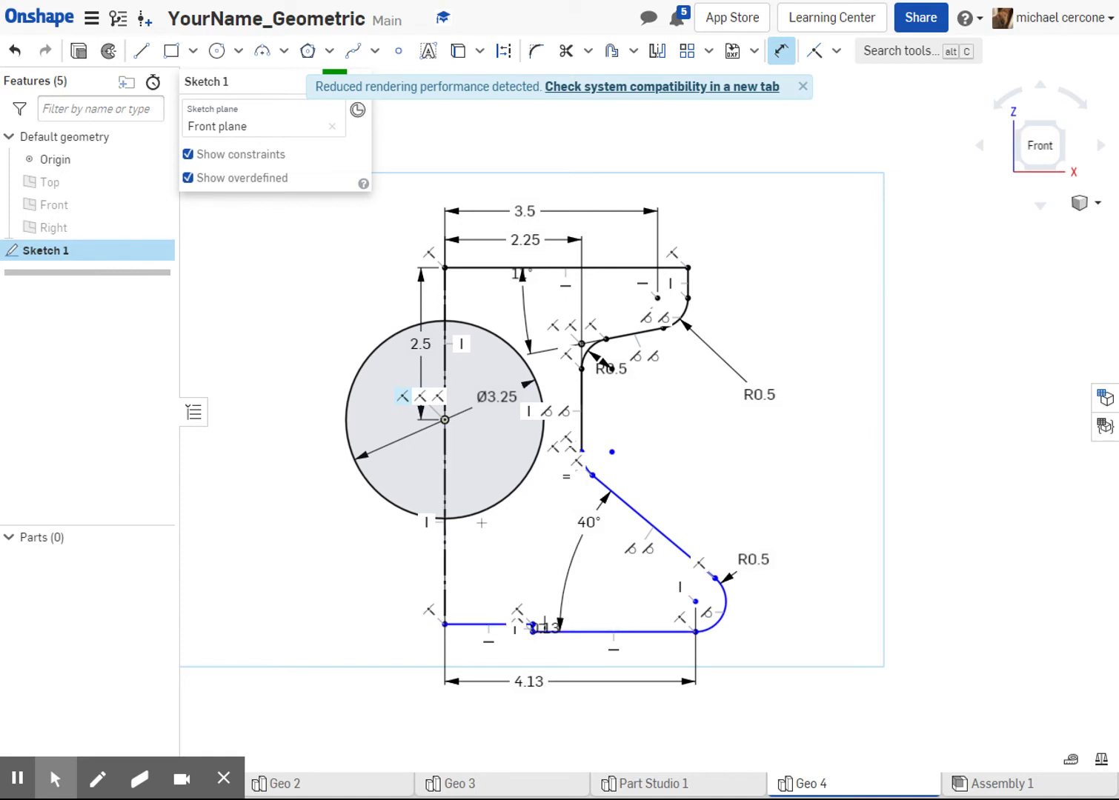
pyautogui.scroll(5, 523, 552)
pyautogui.click(533, 500)
pyautogui.moveTo(540, 452); pyautogui.dragTo(550, 350, button='middle')
pyautogui.scroll(2, 587, 578)
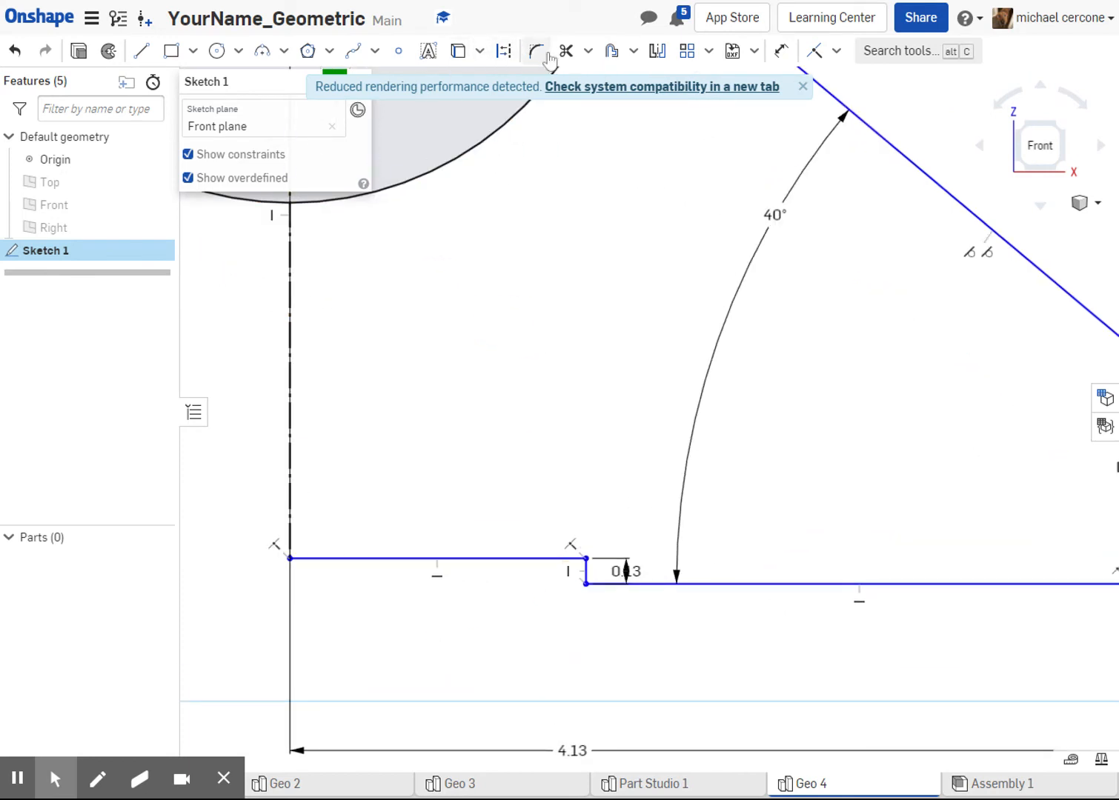
pyautogui.click(538, 52)
pyautogui.click(585, 557)
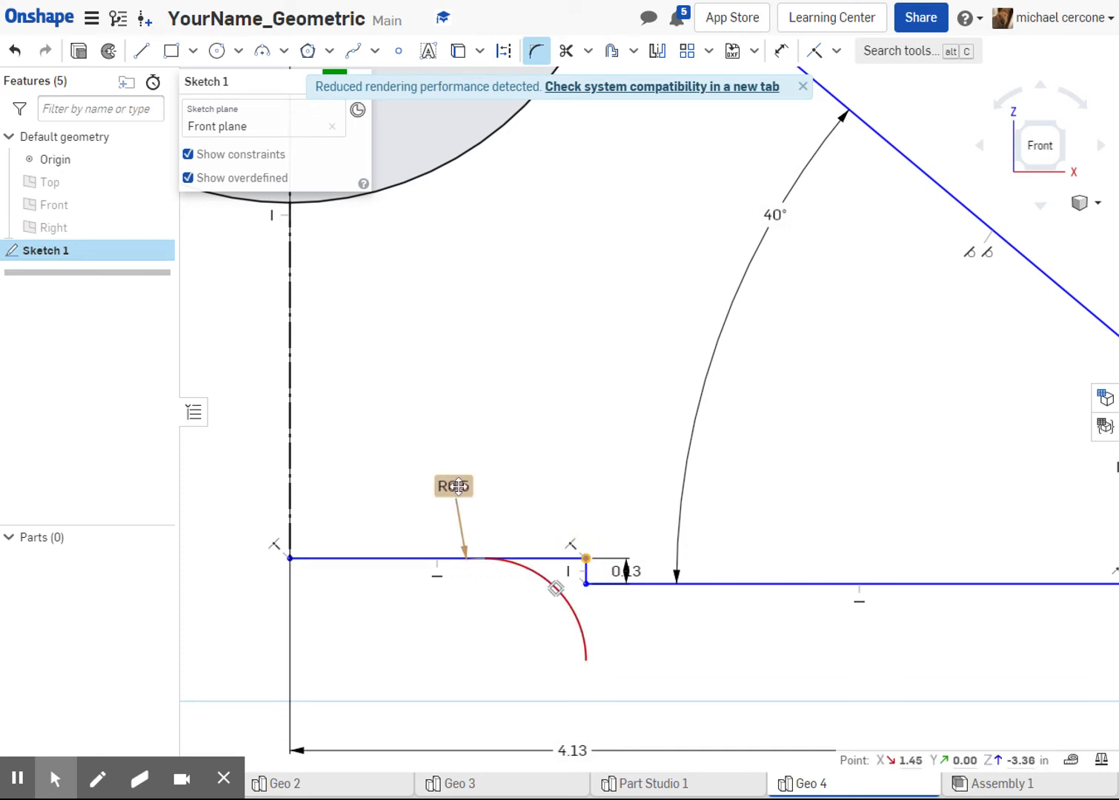
pyautogui.moveTo(555, 590); pyautogui.dragTo(592, 554)
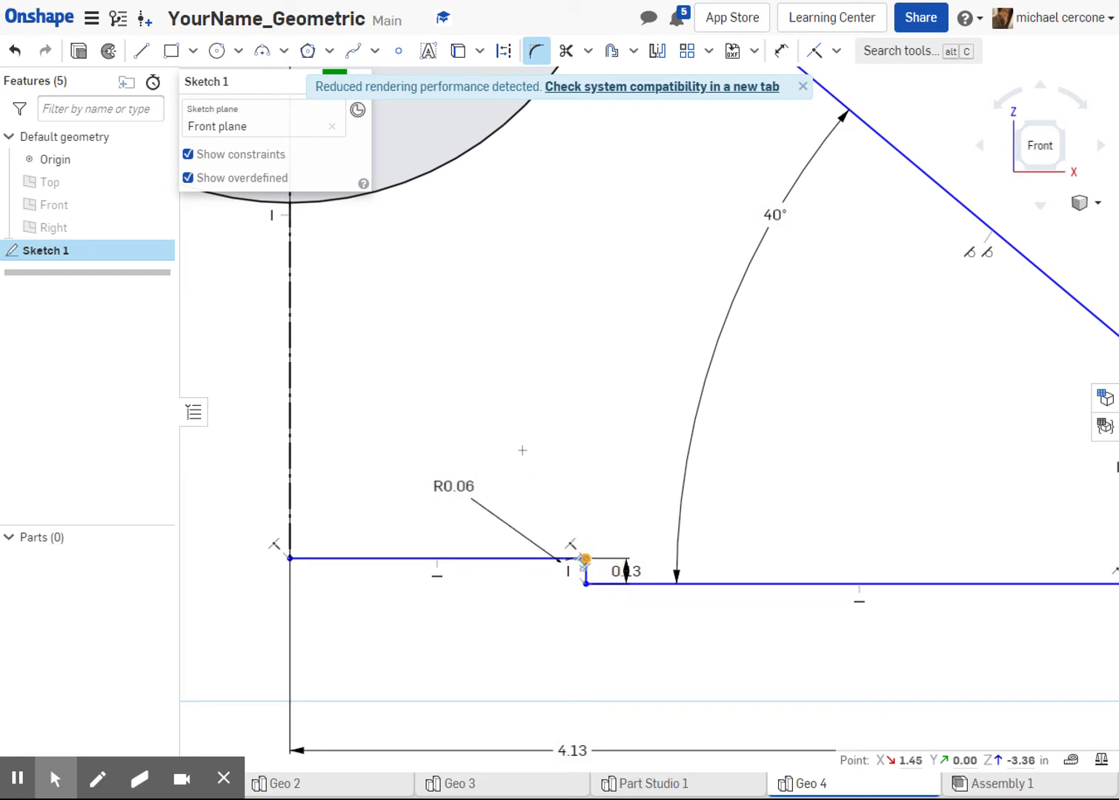
pyautogui.doubleClick(454, 486)
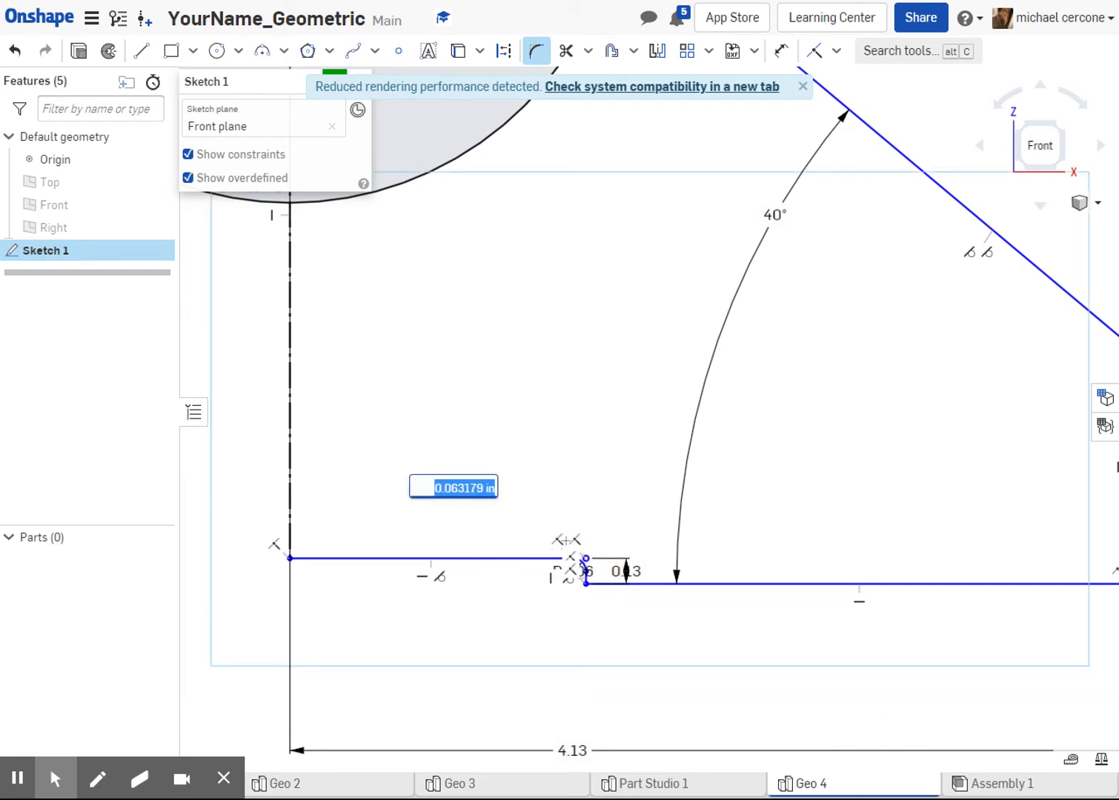
pyautogui.press('BackSpace')
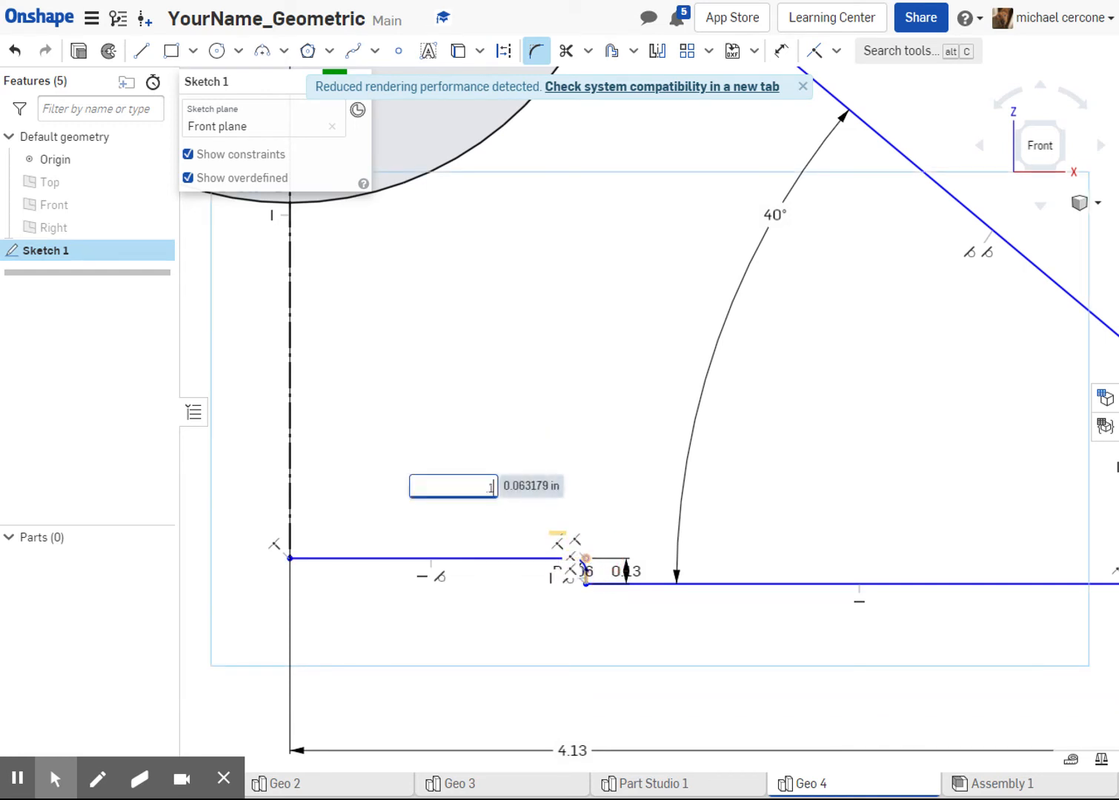
pyautogui.press('Return')
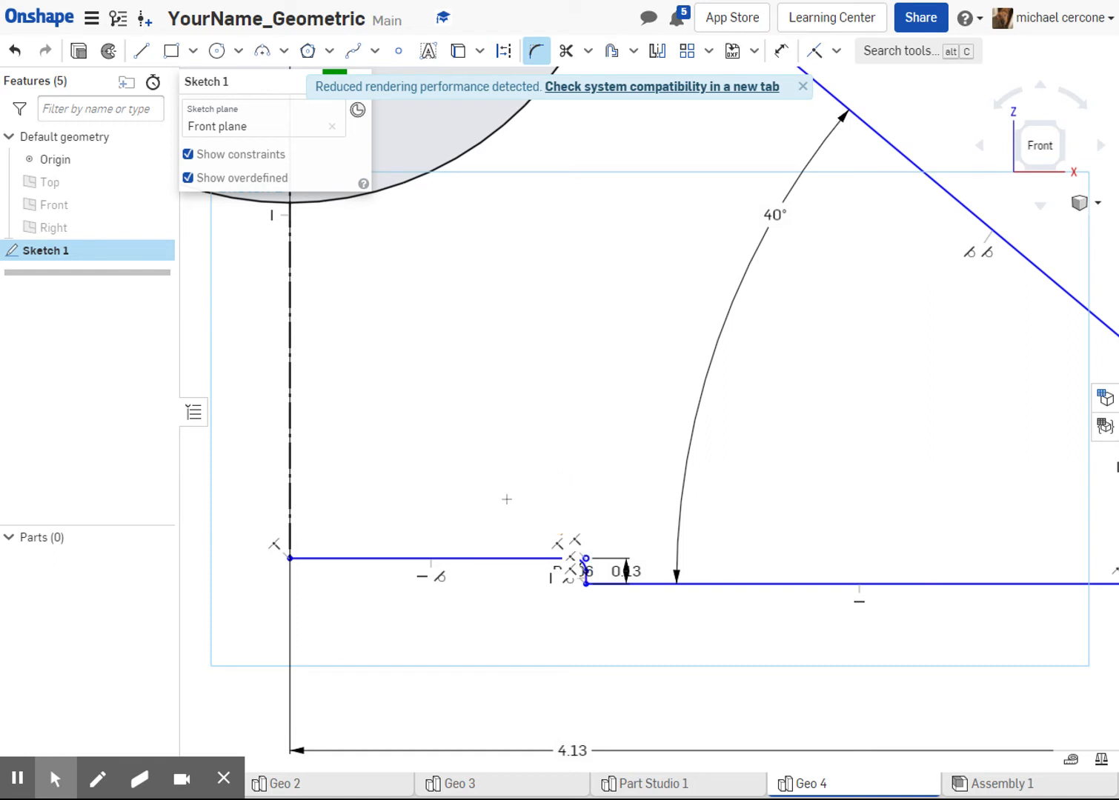
pyautogui.scroll(-5, 507, 499)
pyautogui.moveTo(513, 491); pyautogui.dragTo(558, 472, button='middle')
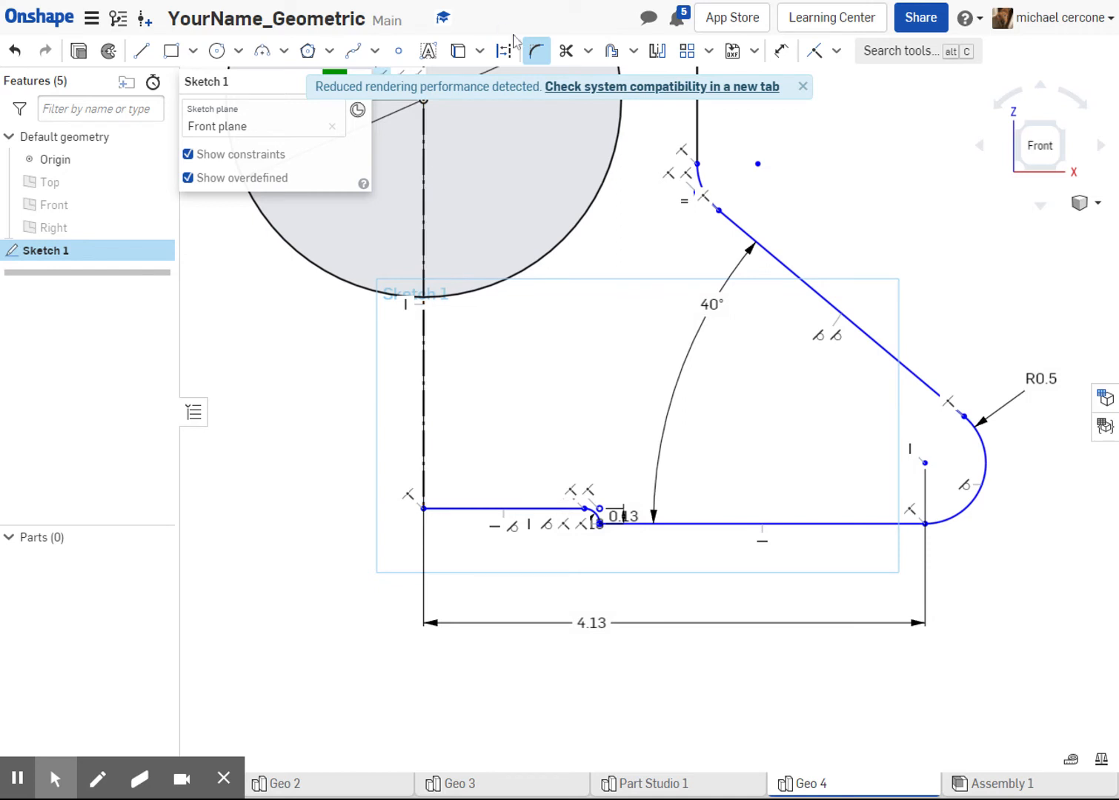
pyautogui.click(780, 50)
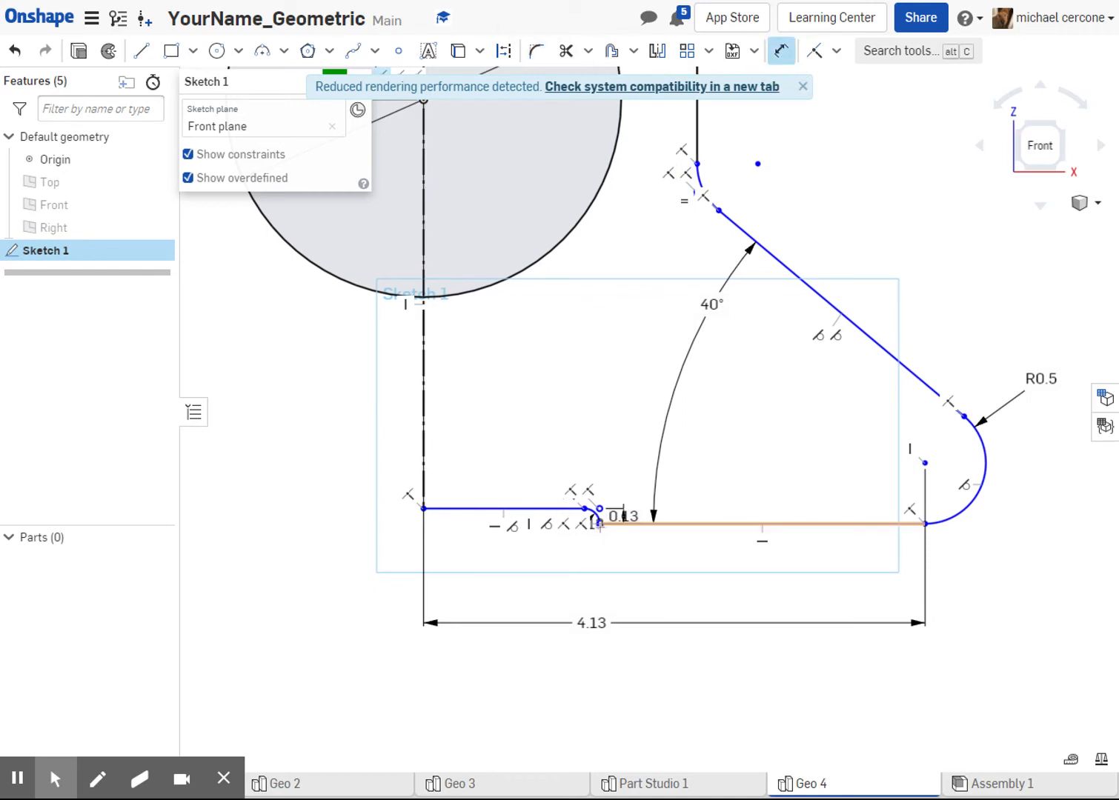
pyautogui.scroll(8, 601, 523)
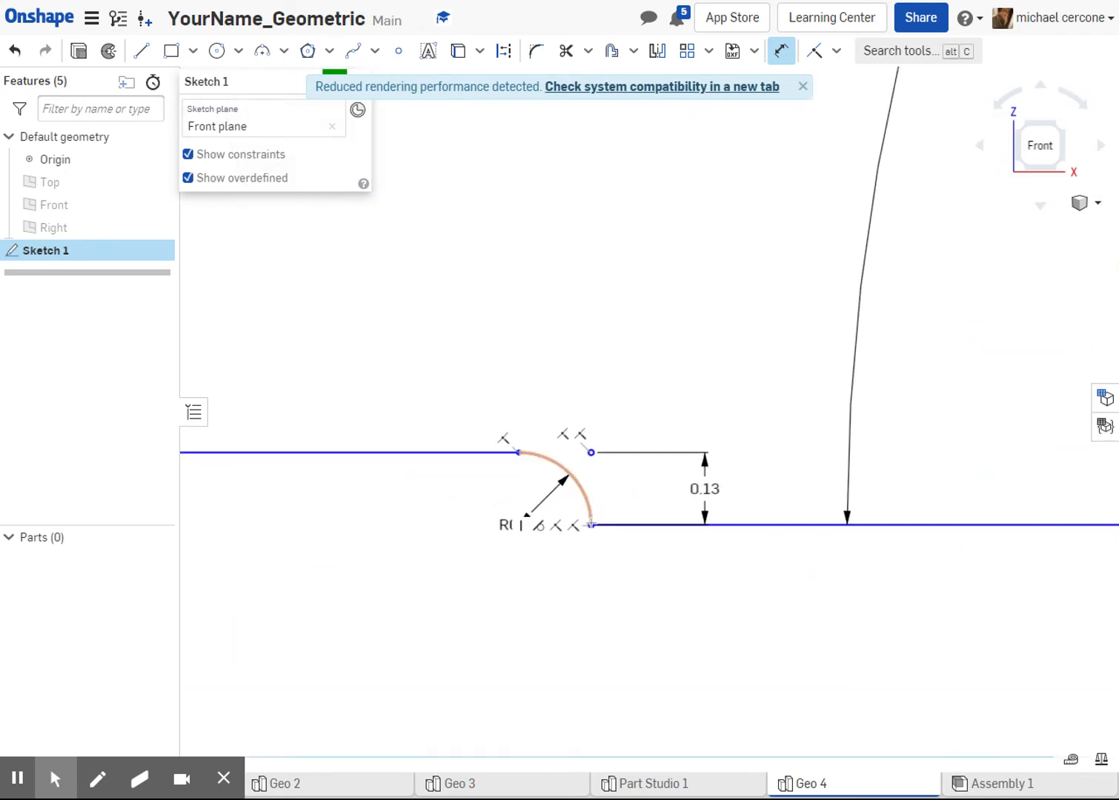
pyautogui.click(598, 524)
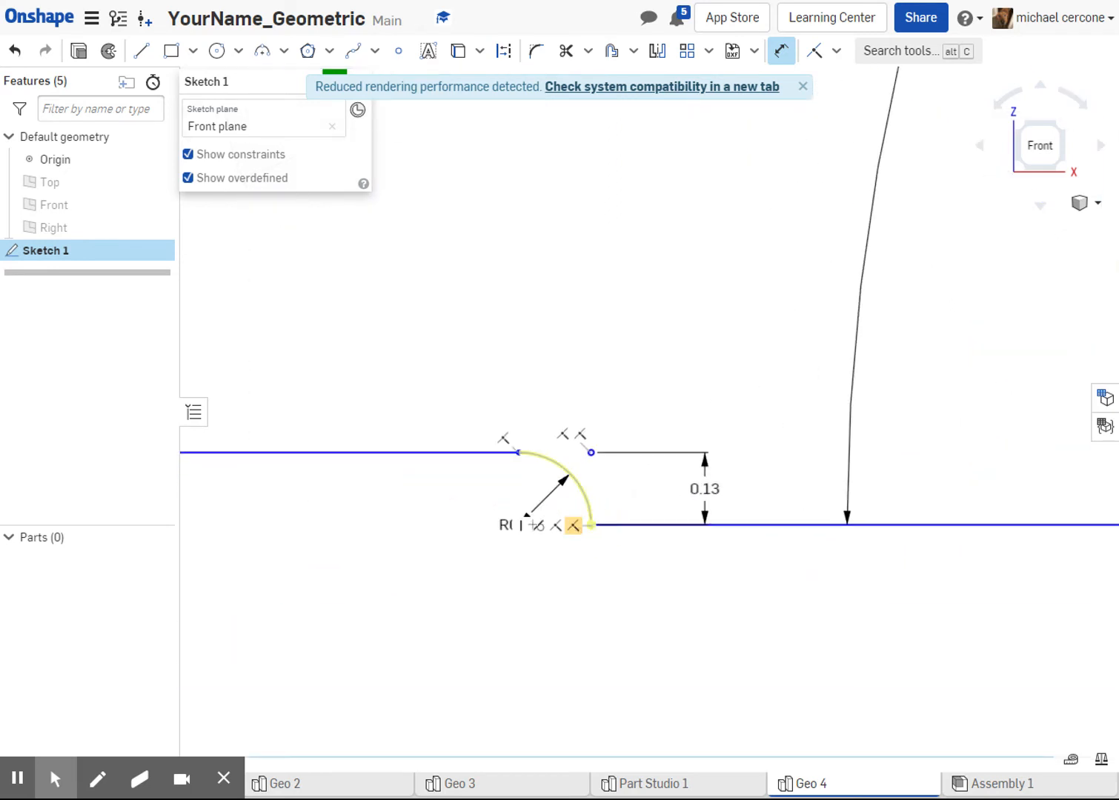
pyautogui.scroll(-4, 533, 518)
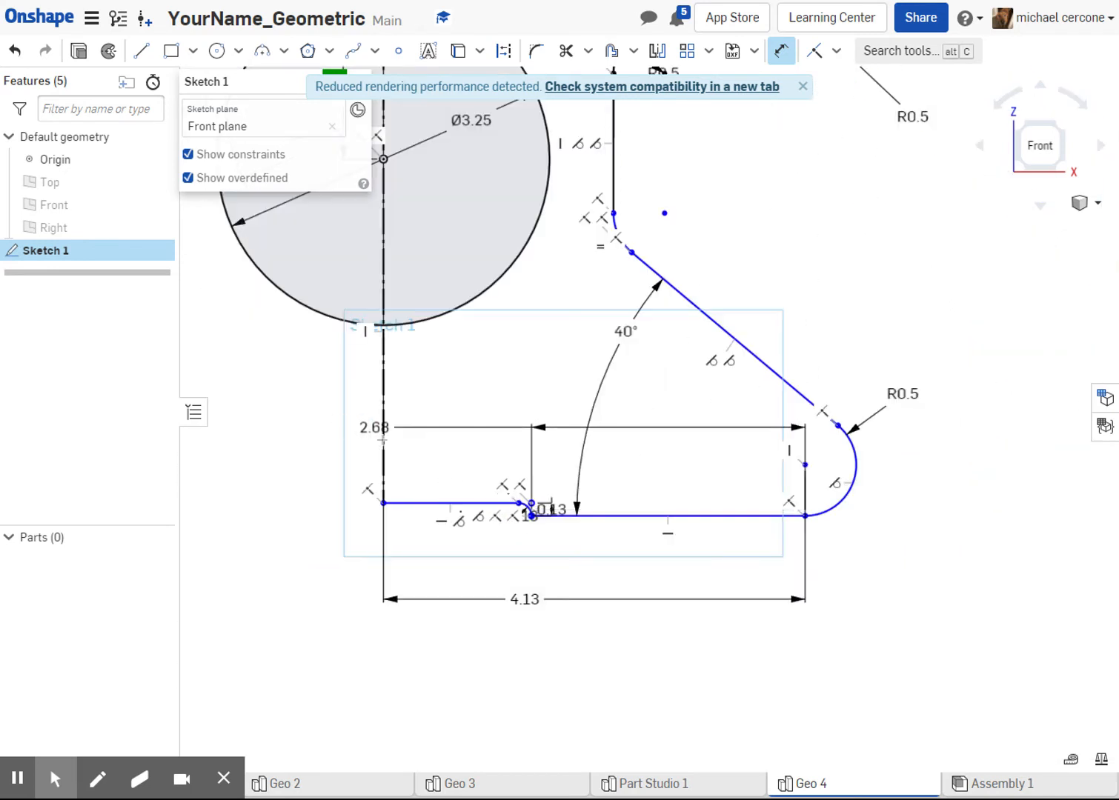
pyautogui.click(384, 439)
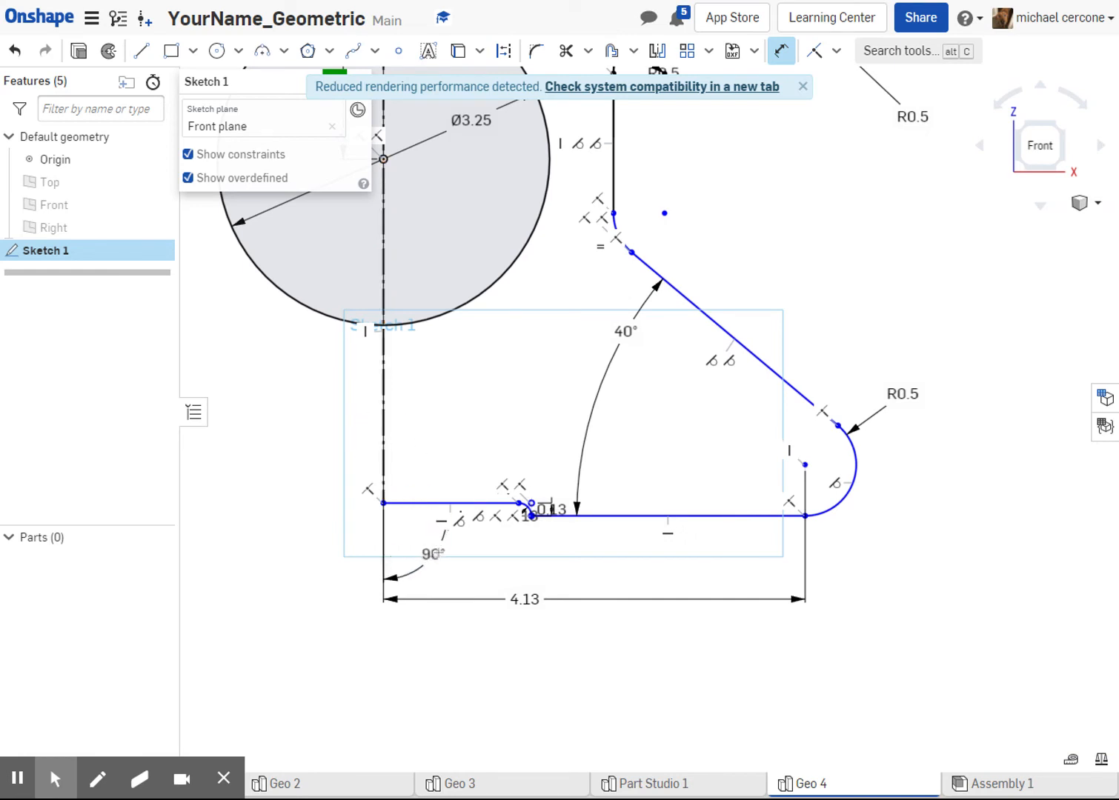
pyautogui.press('Escape')
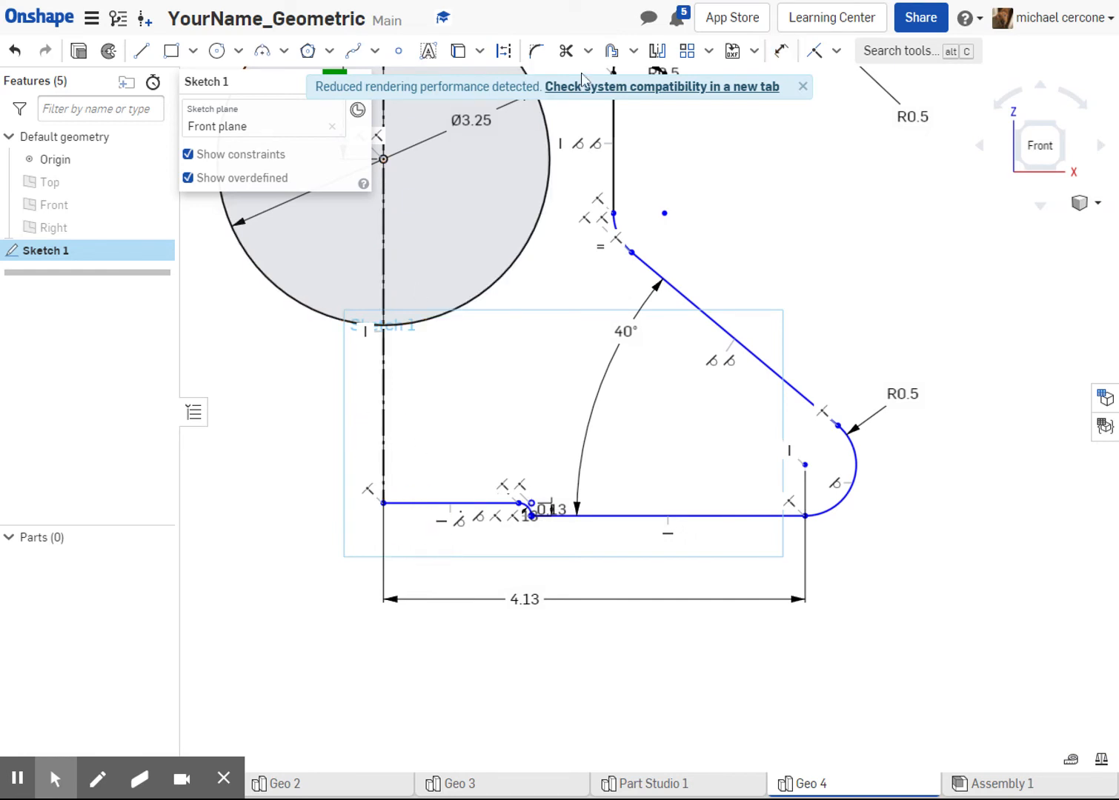
# Dimension the horizontal distance from the vertical centreline to the lower end of the small step's fillet as 1+7/8 in
pyautogui.click(781, 50)
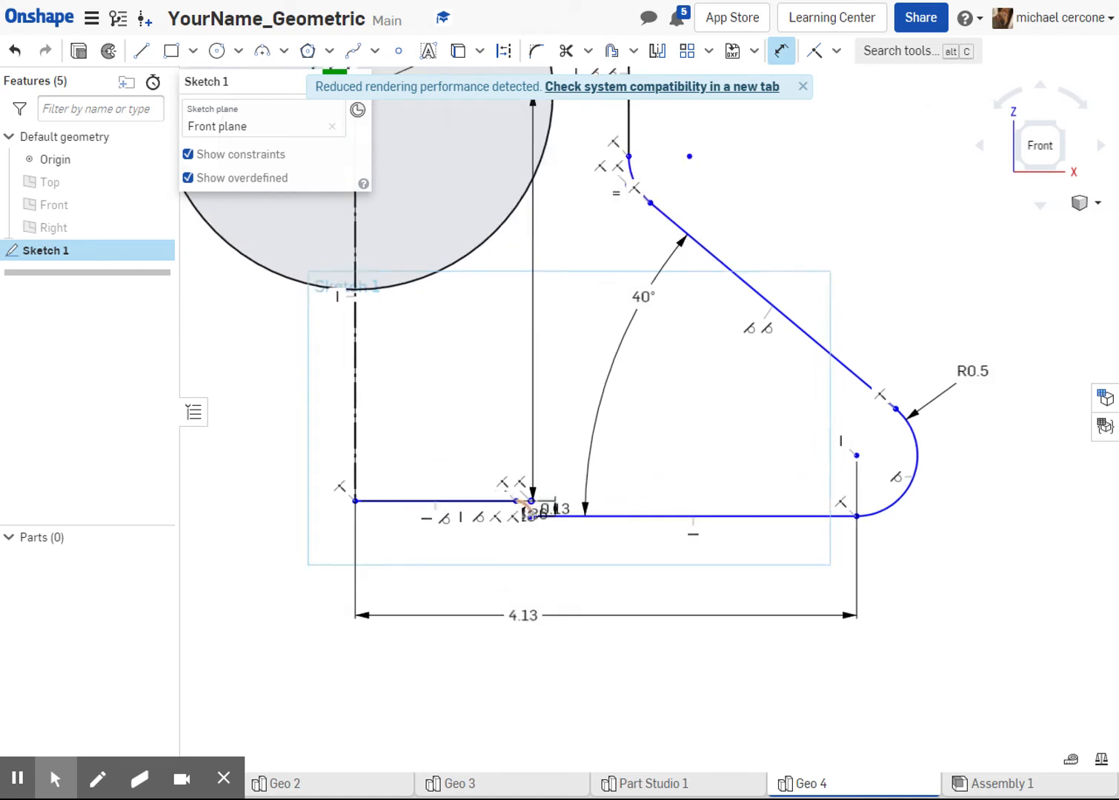
pyautogui.scroll(8, 533, 514)
pyautogui.click(459, 547)
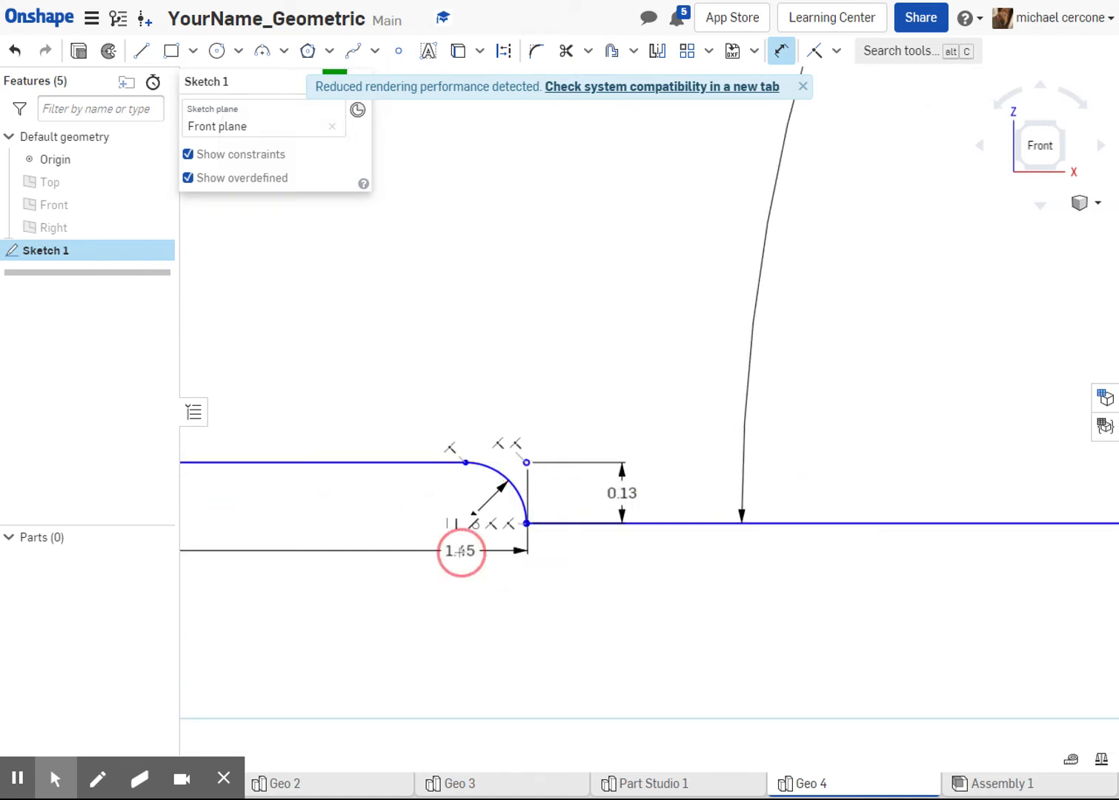
pyautogui.scroll(-5, 445, 563)
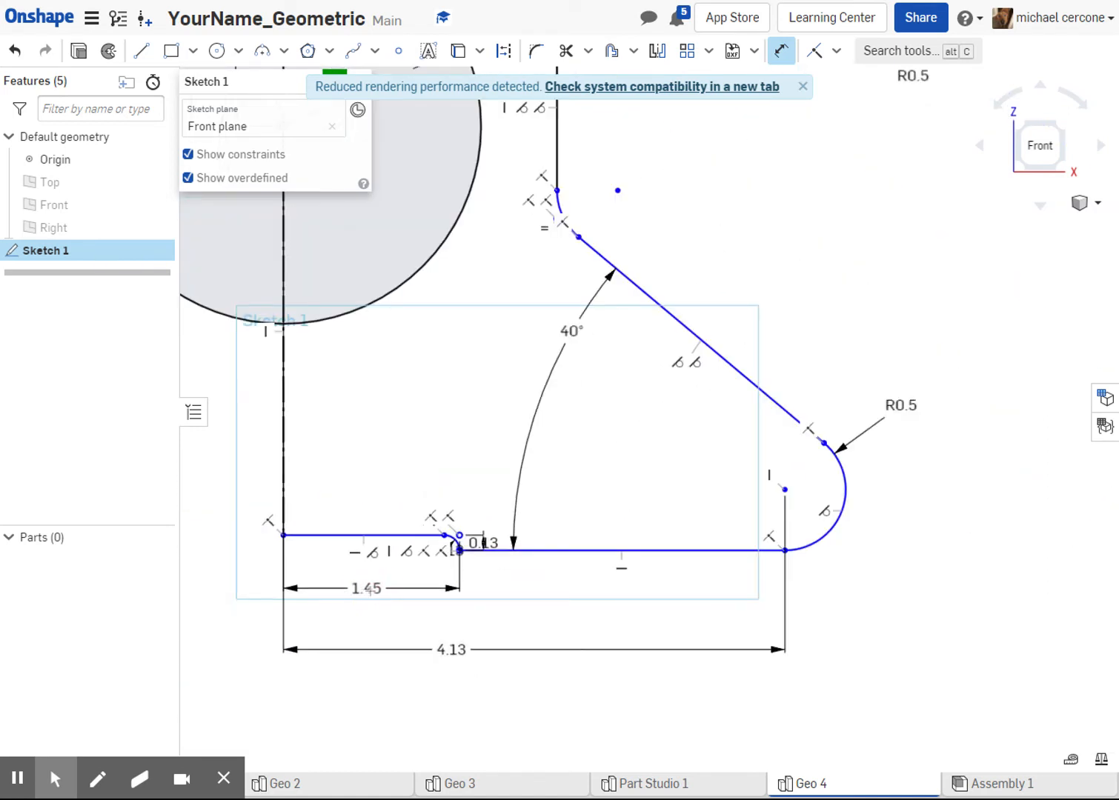
pyautogui.click(410, 566)
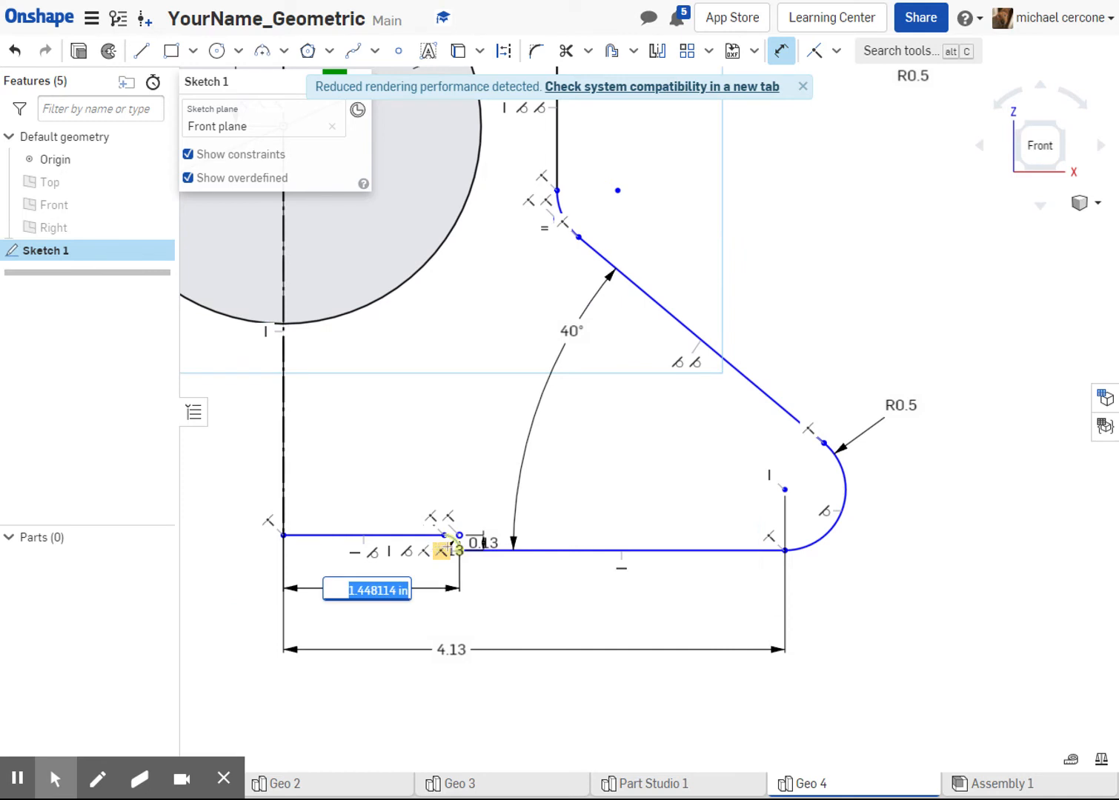
pyautogui.write('1+7/8')
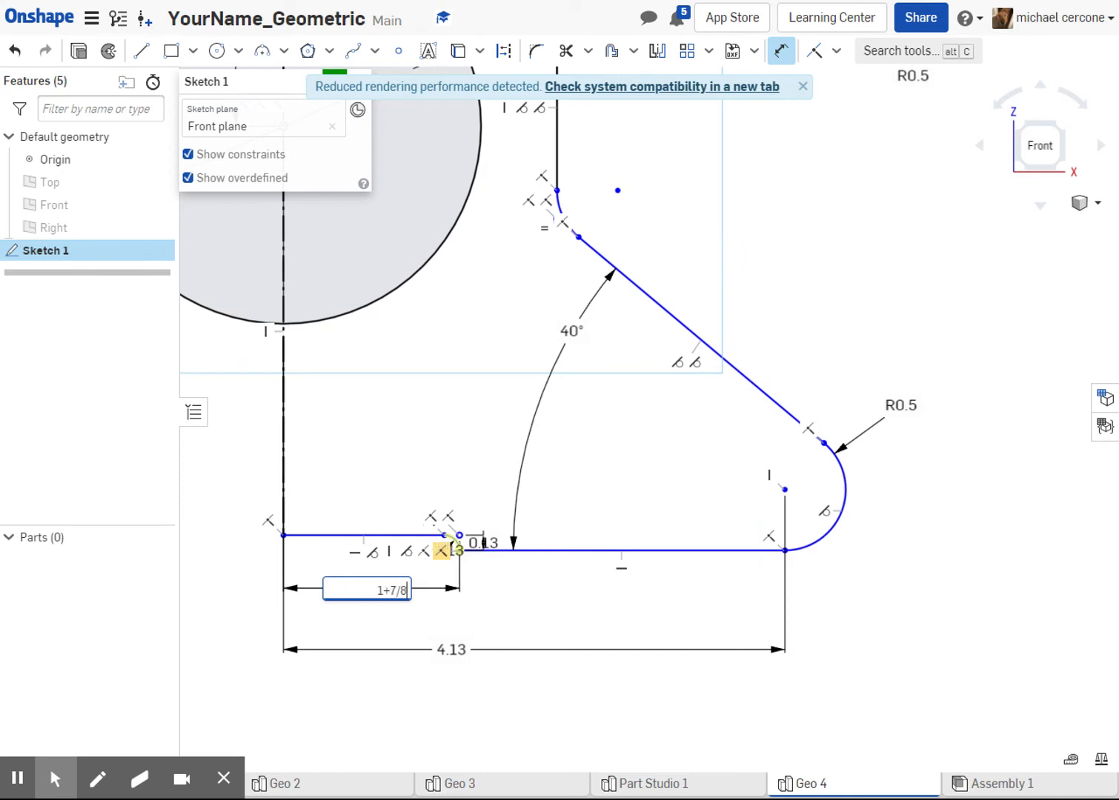
pyautogui.press('Return')
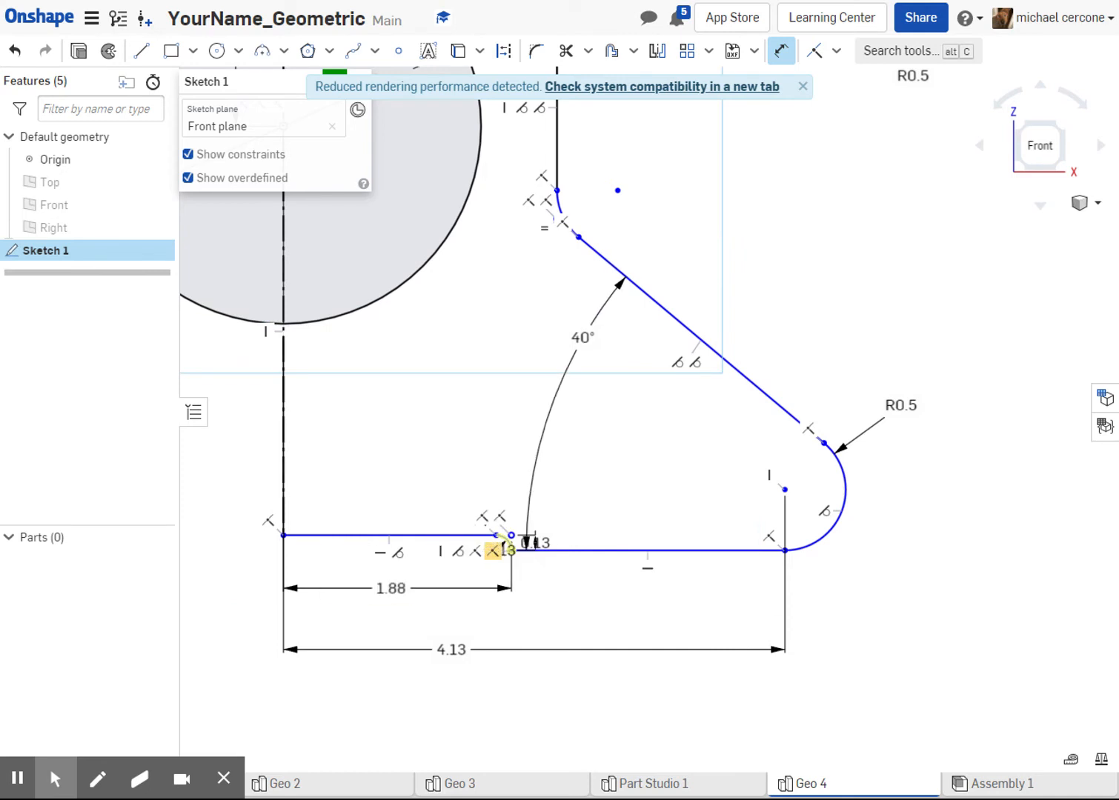
pyautogui.scroll(-5, 524, 539)
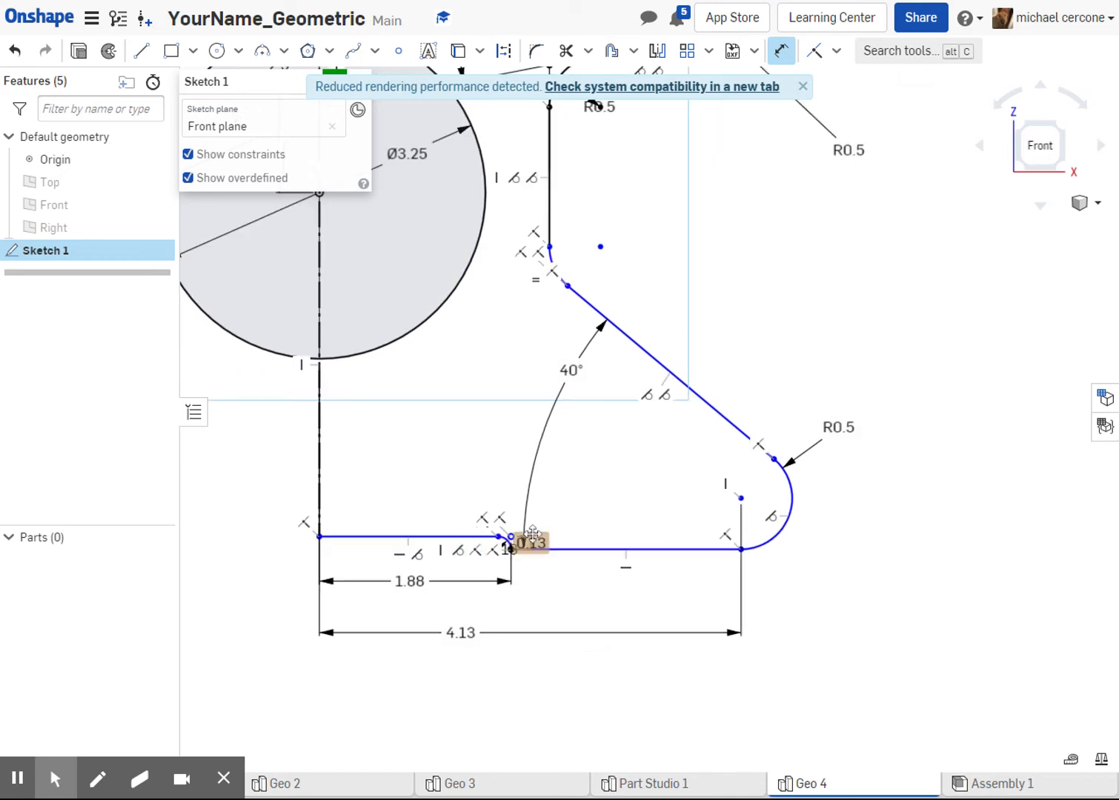
# Dimension the vertical distance from the circle's centre to the lower bottom edge of the profile as 3.5 in
pyautogui.click(603, 472)
pyautogui.moveTo(606, 469); pyautogui.dragTo(605, 506, button='middle')
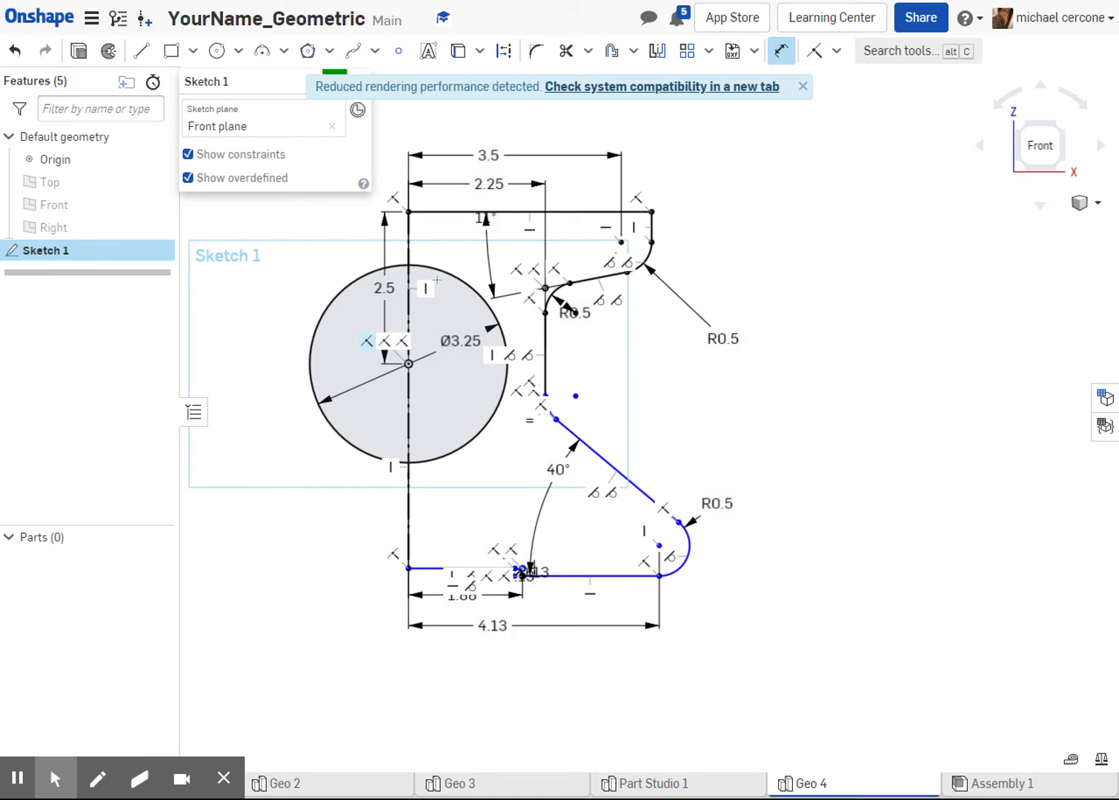
pyautogui.click(408, 364)
pyautogui.click(522, 574)
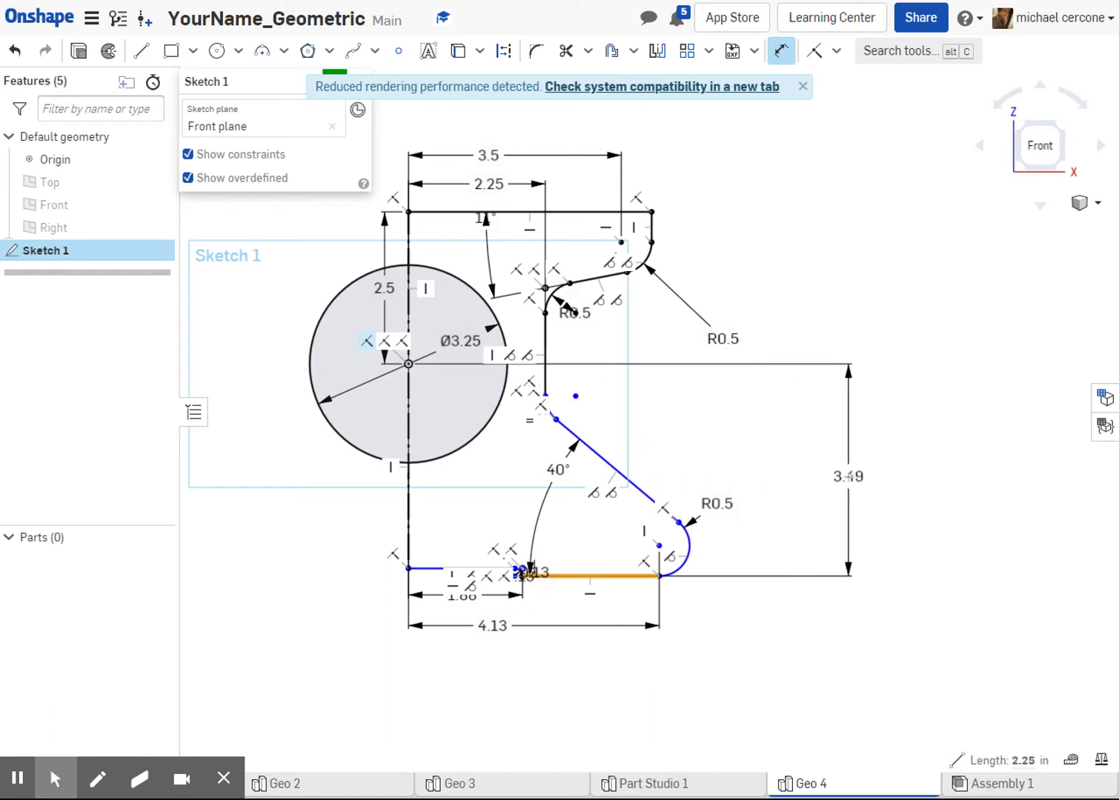
pyautogui.click(850, 478)
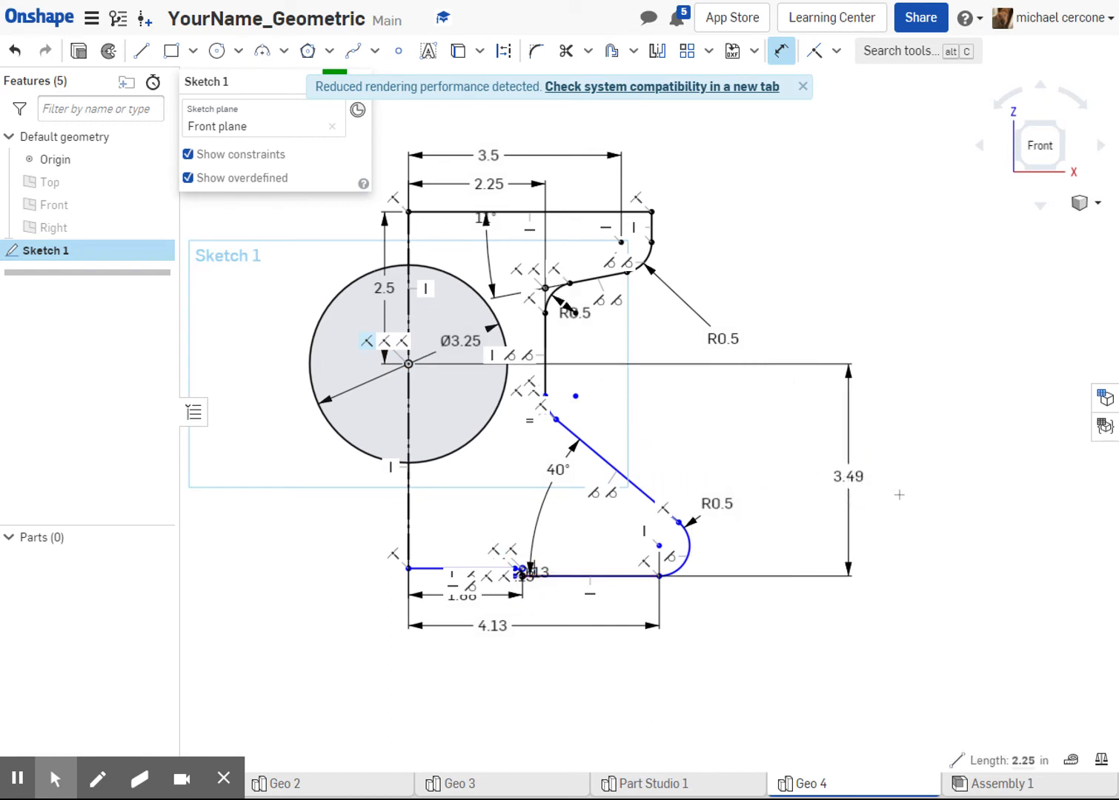
pyautogui.write('3')
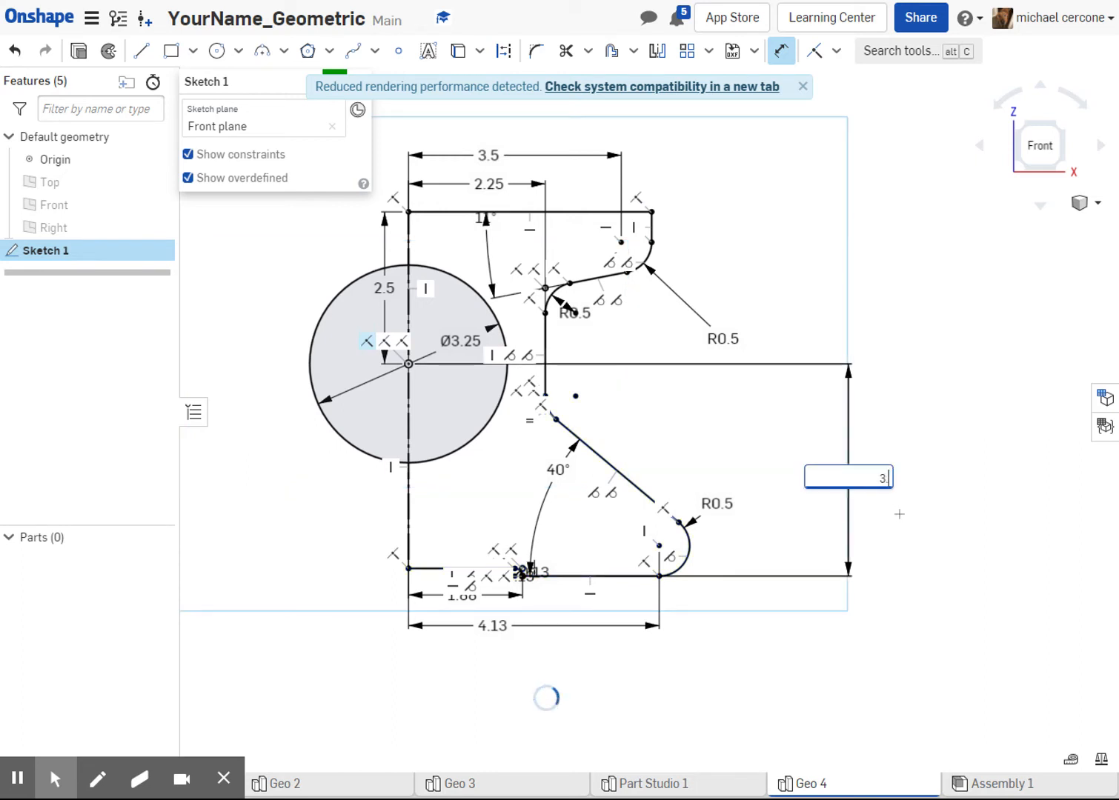
pyautogui.write('.5')
pyautogui.press('Return')
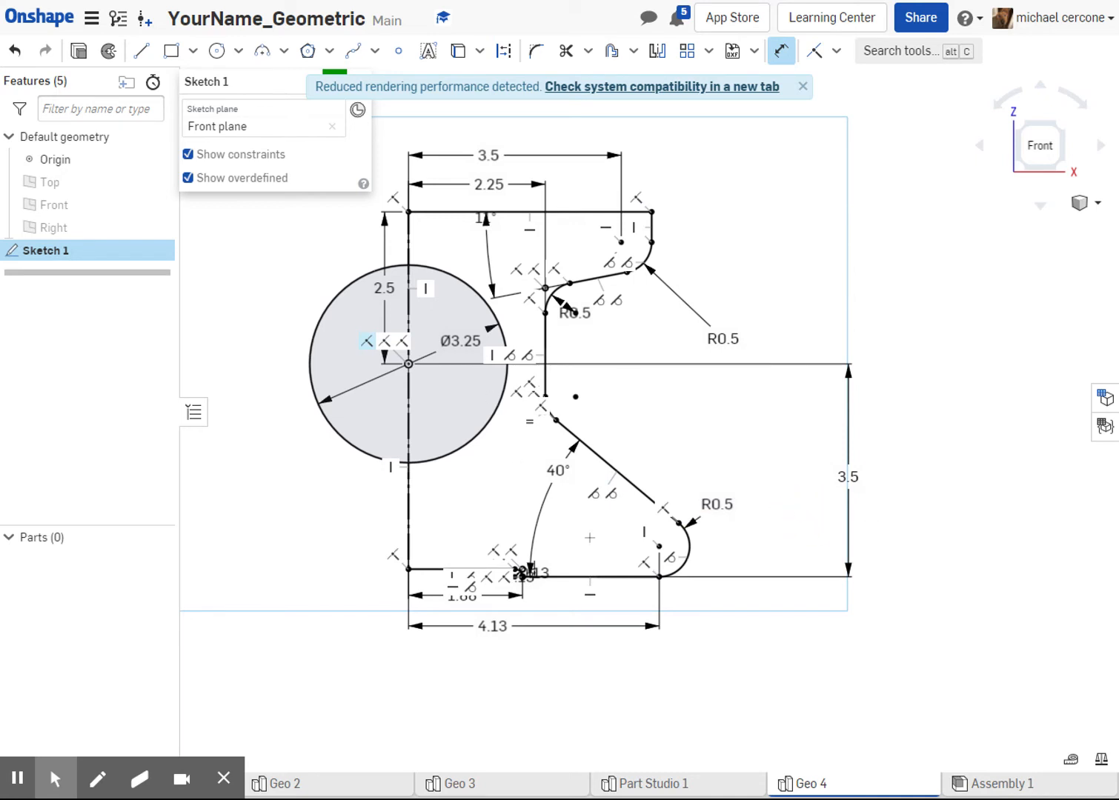
# Mirror the profile's outer side, sloped and lower bottom edges with their arcs and fillets about the vertical centreline
pyautogui.moveTo(592, 502); pyautogui.dragTo(662, 518, button='middle')
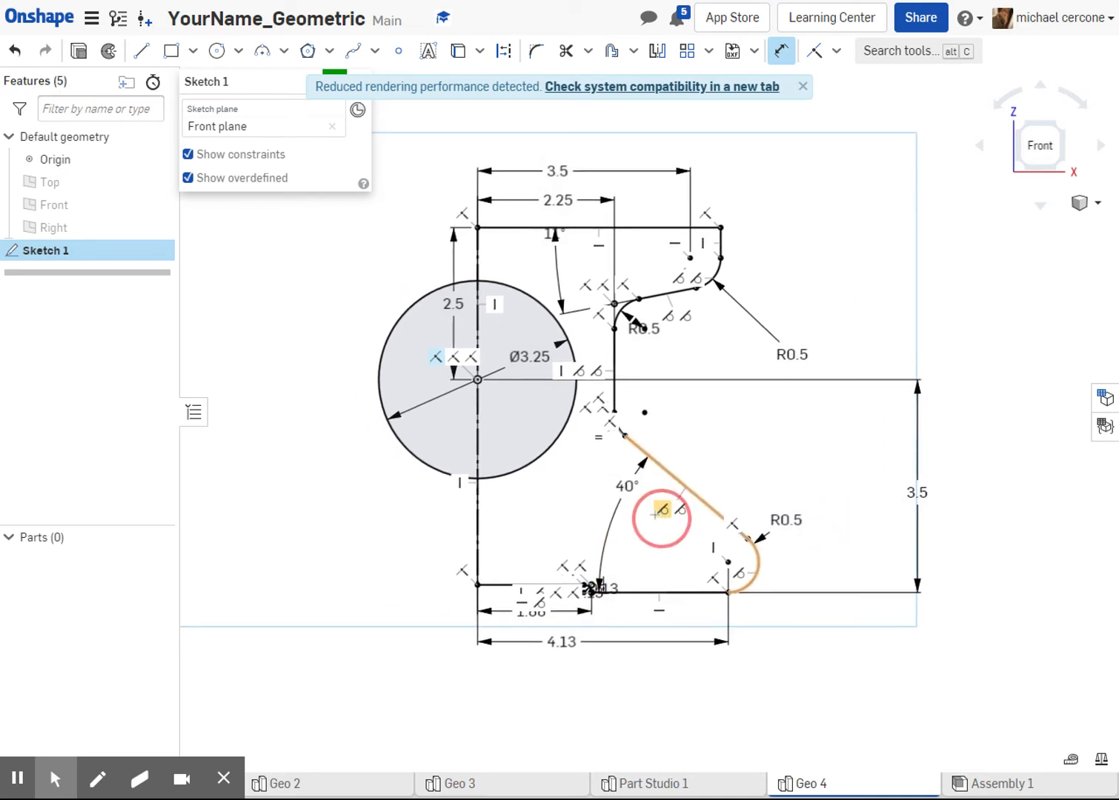
pyautogui.press('f')
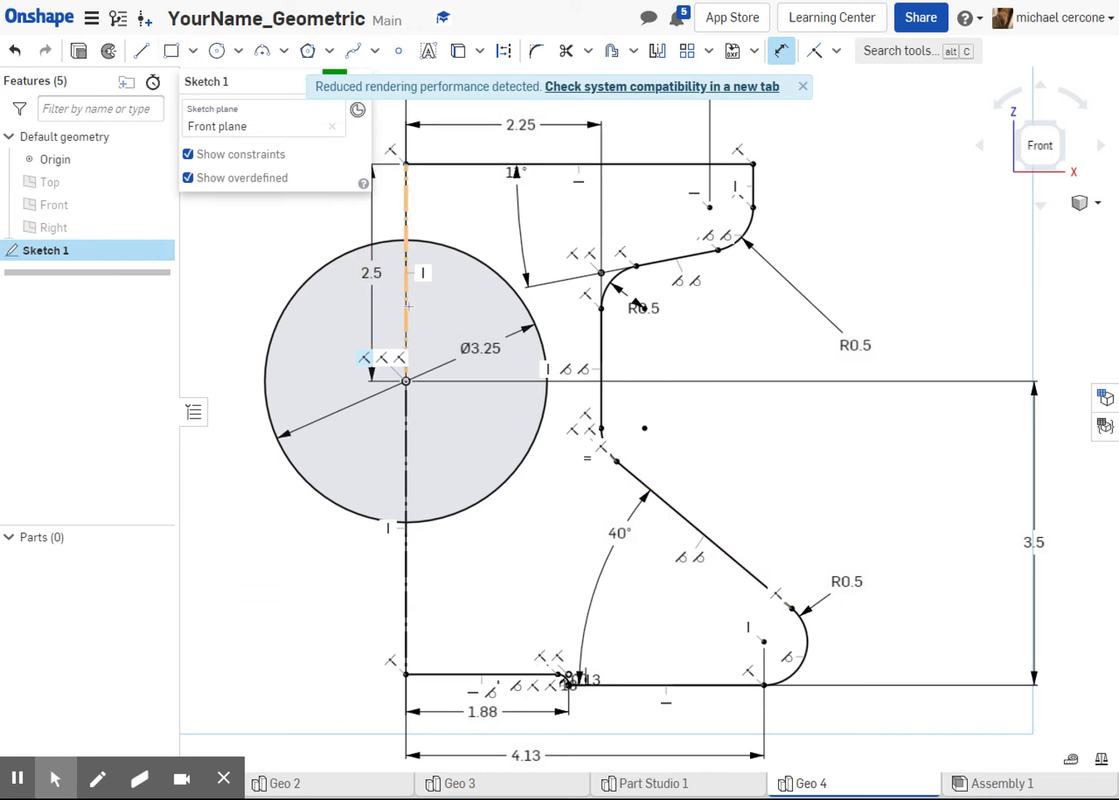
pyautogui.scroll(-4, 408, 306)
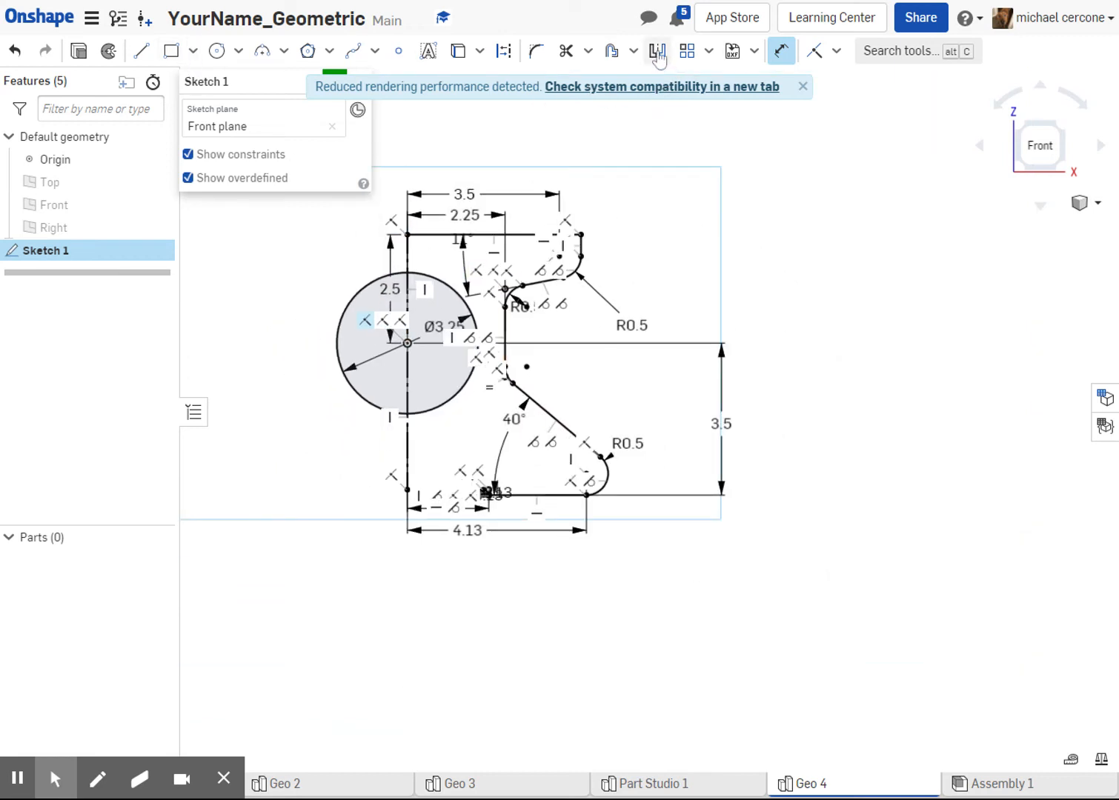
pyautogui.click(409, 252)
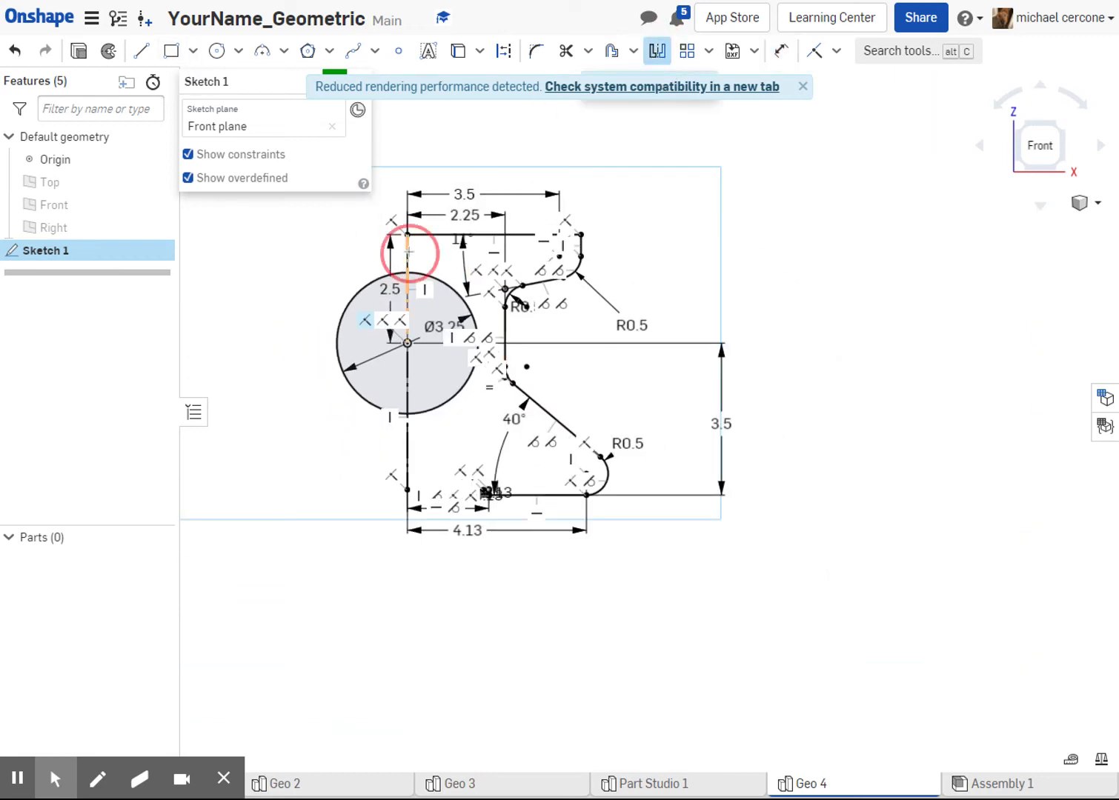
pyautogui.moveTo(420, 146)
pyautogui.mouseDown()
pyautogui.moveTo(465, 287)
pyautogui.moveTo(729, 589)
pyautogui.mouseUp()
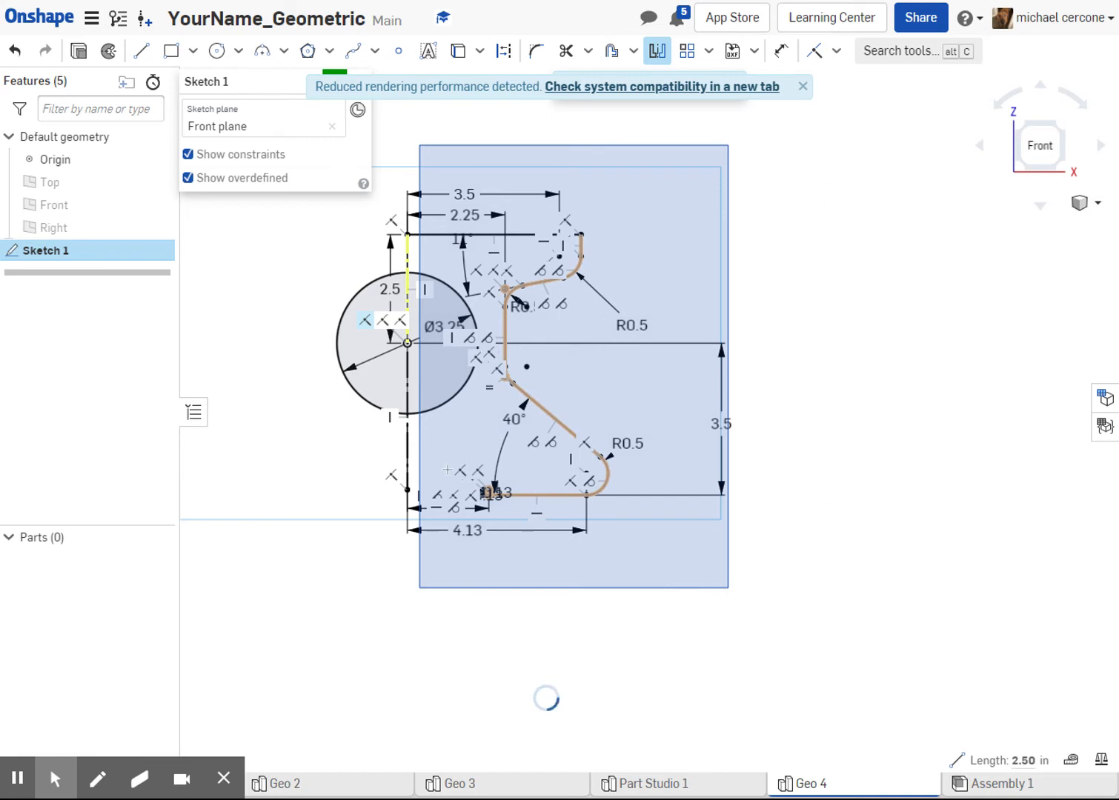
pyautogui.scroll(1, 447, 470)
pyautogui.click(519, 539)
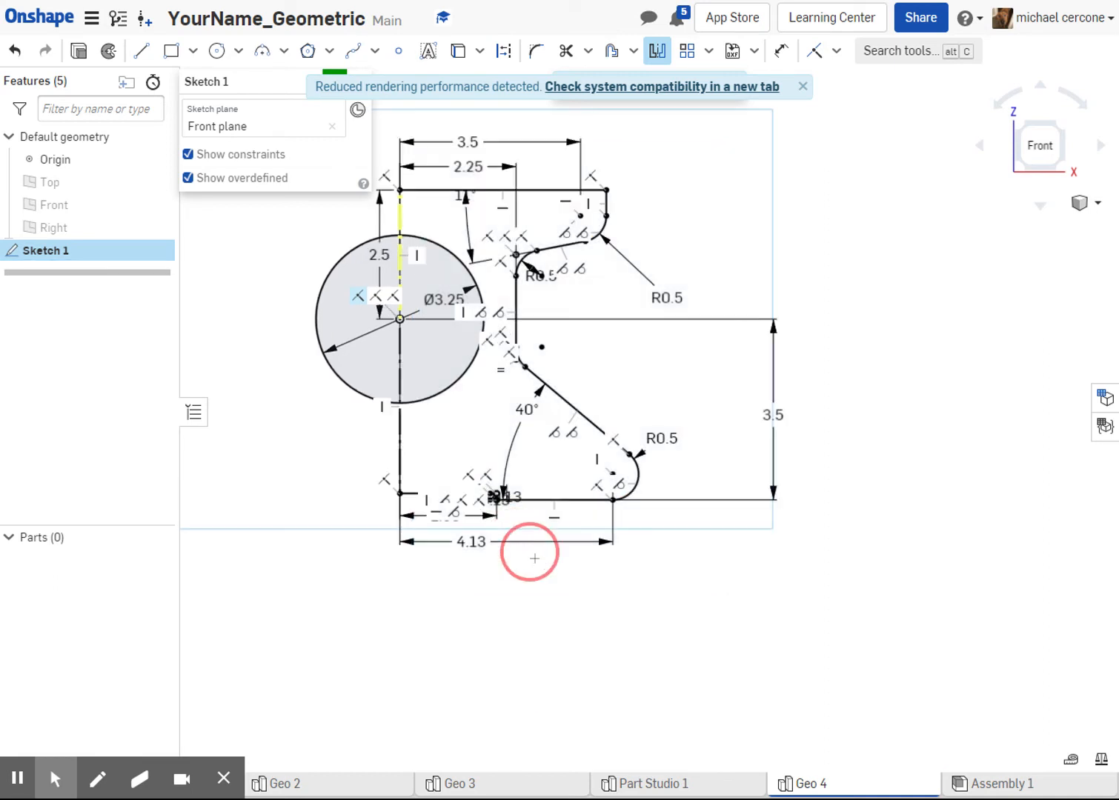
# Mirror the raised inner bottom line and the top horizontal line about the same vertical centreline to close the outline
pyautogui.moveTo(534, 559); pyautogui.dragTo(537, 560)
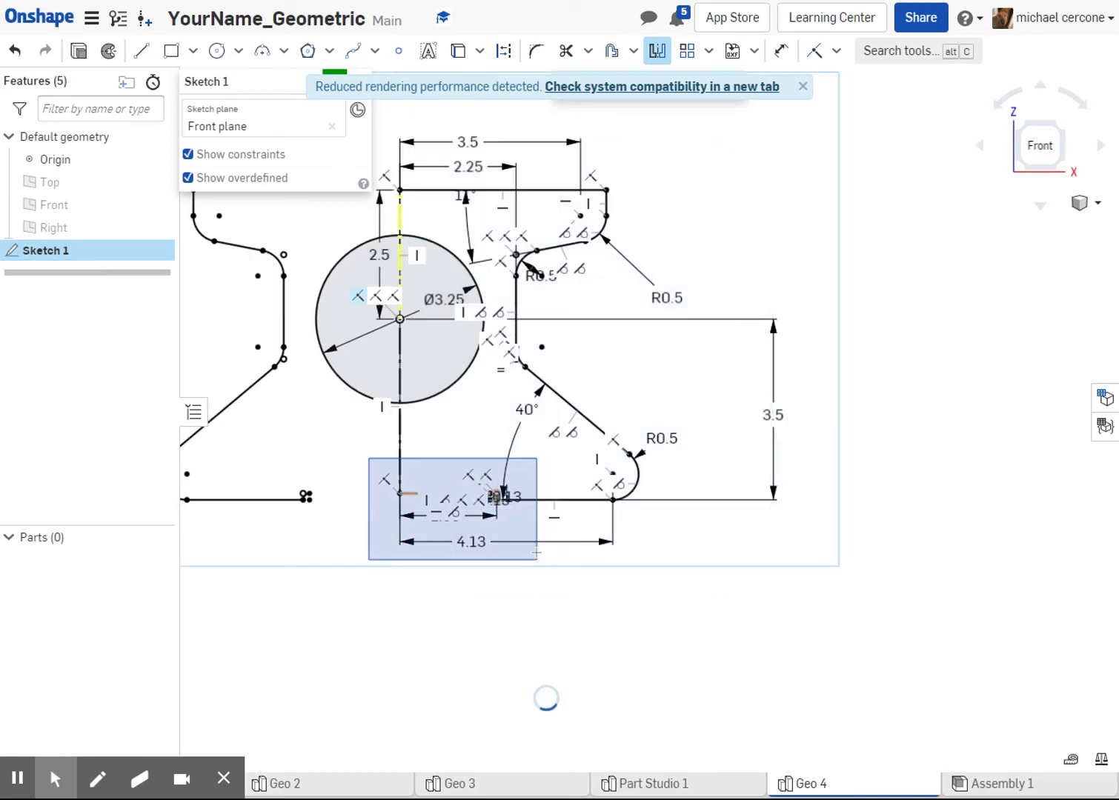
pyautogui.moveTo(487, 440)
pyautogui.mouseDown(button='middle')
pyautogui.moveTo(548, 480)
pyautogui.moveTo(609, 553)
pyautogui.mouseUp(button='middle')
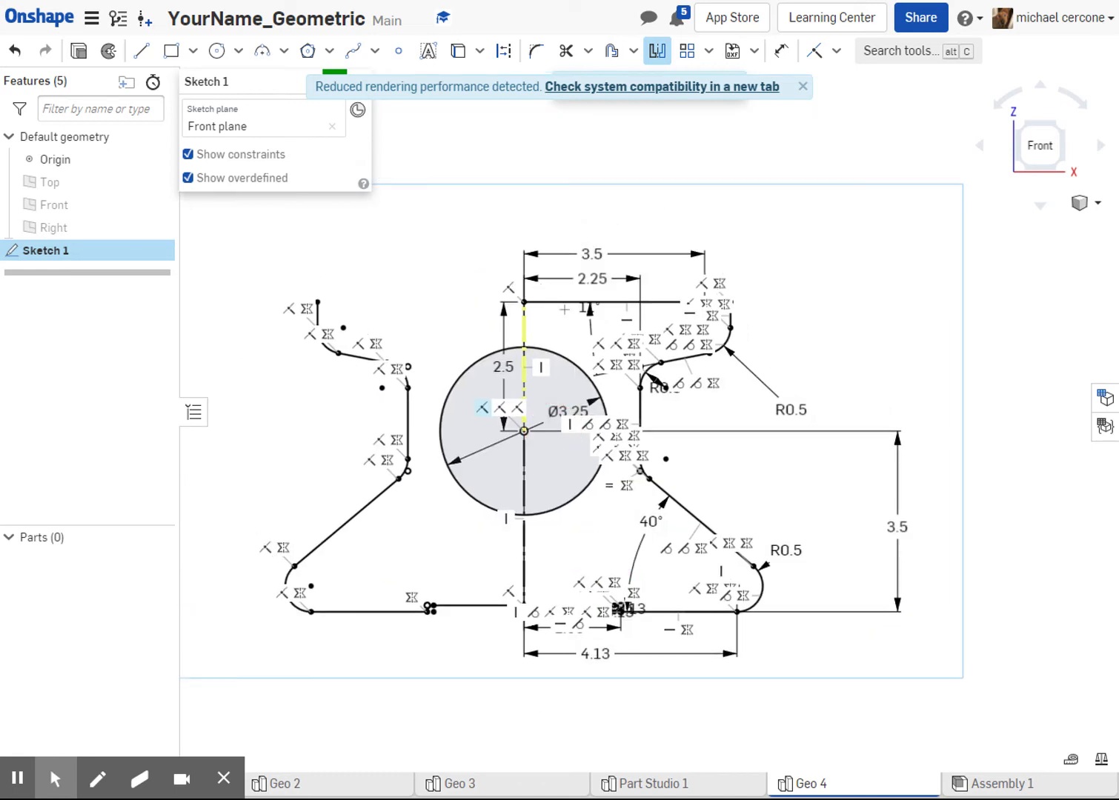
pyautogui.click(571, 301)
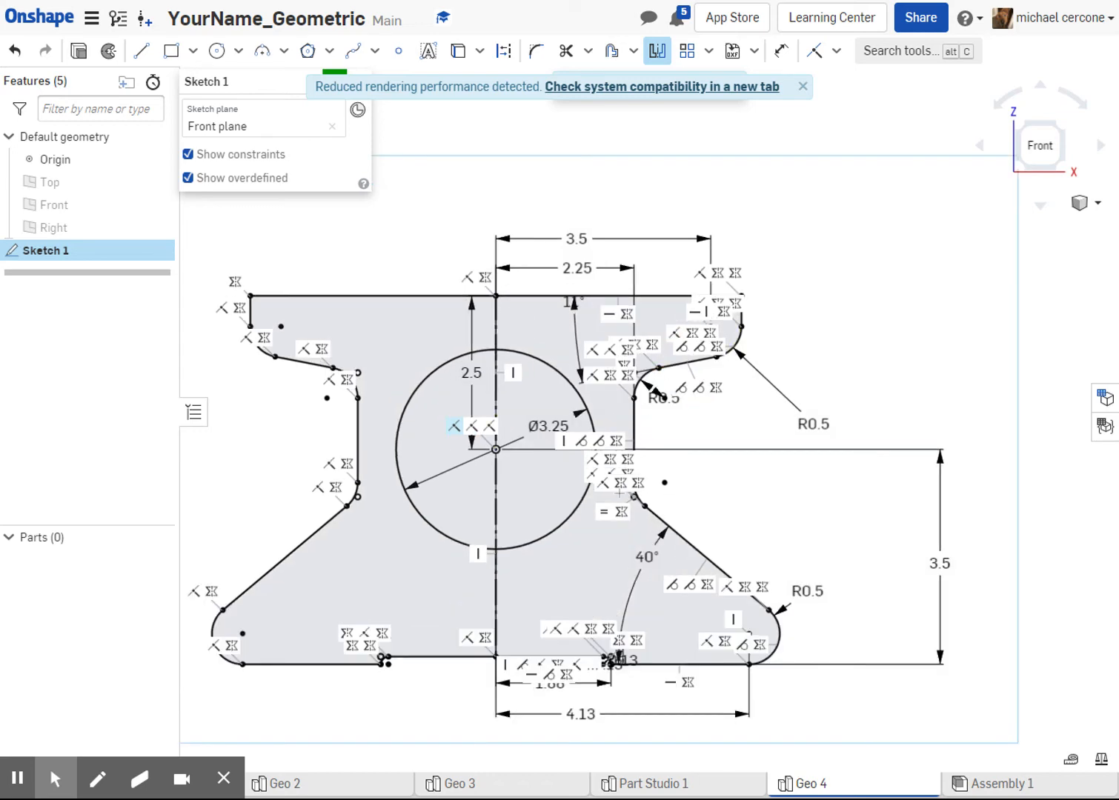
# Extrude the mirrored profile around the circle as a new solid with a blind depth of 0.125 in
pyautogui.scroll(3, 528, 555)
pyautogui.scroll(-4, 519, 502)
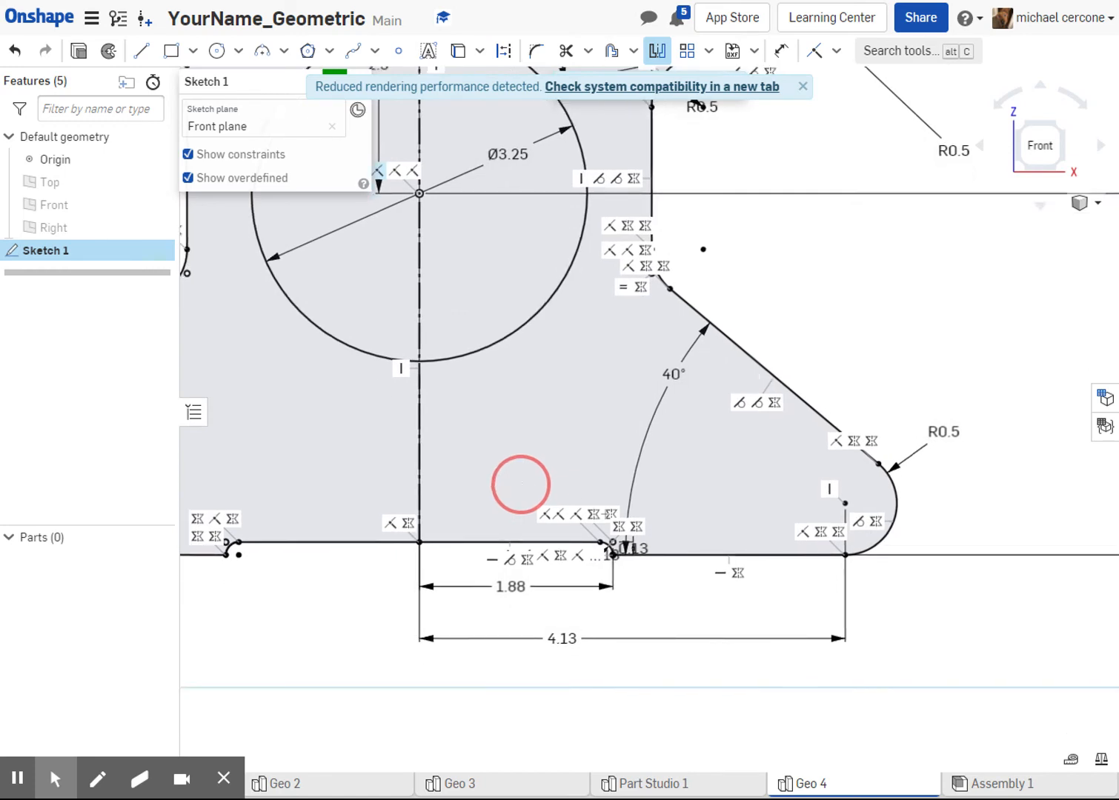
pyautogui.scroll(-3, 617, 519)
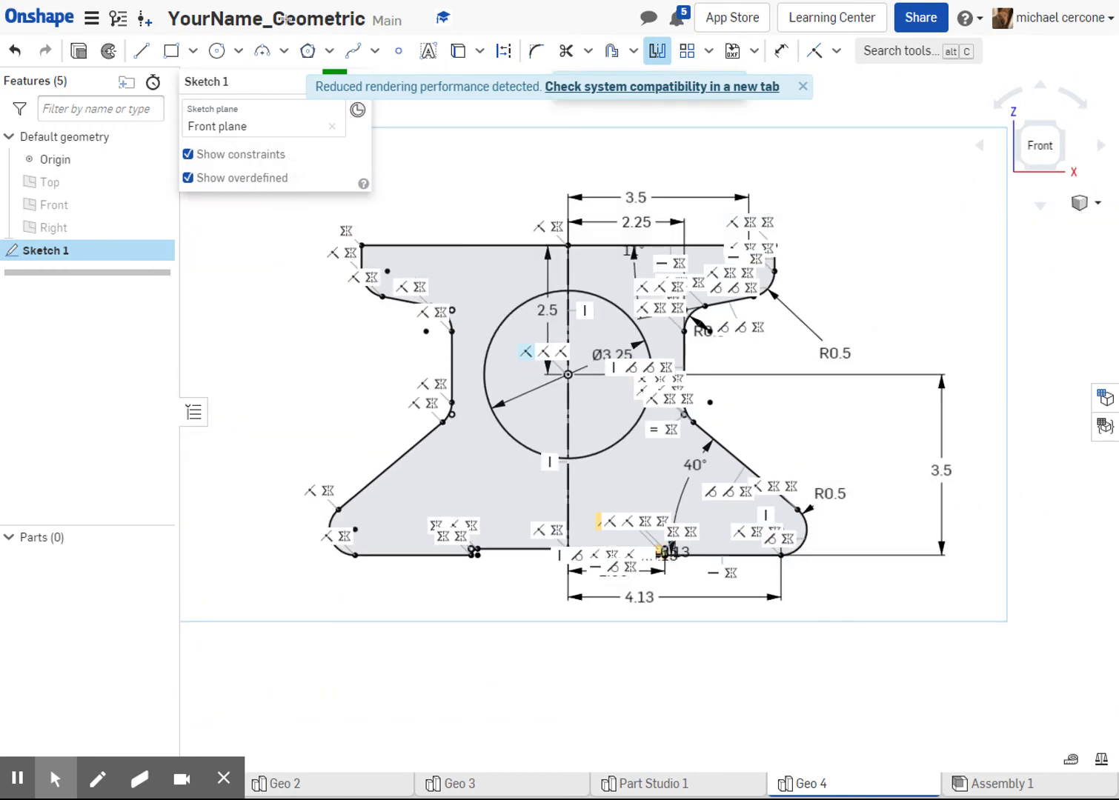
pyautogui.click(78, 50)
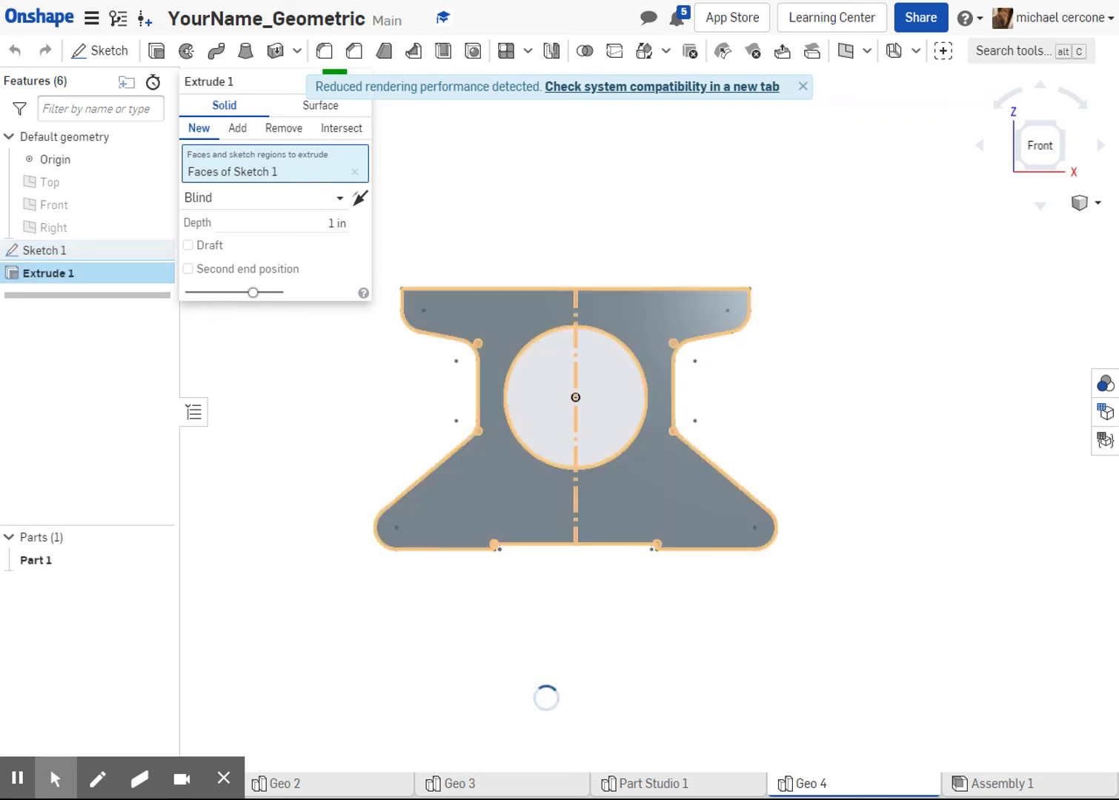
pyautogui.write('.1')
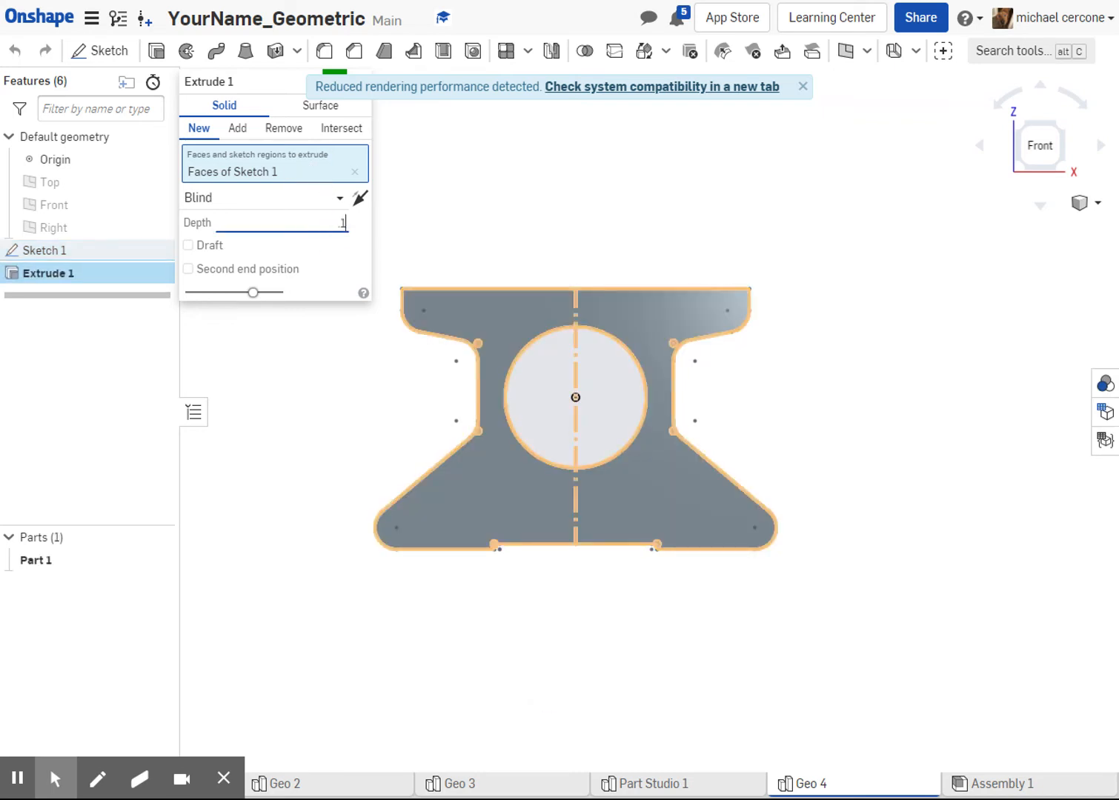
pyautogui.write('25')
pyautogui.press('Return')
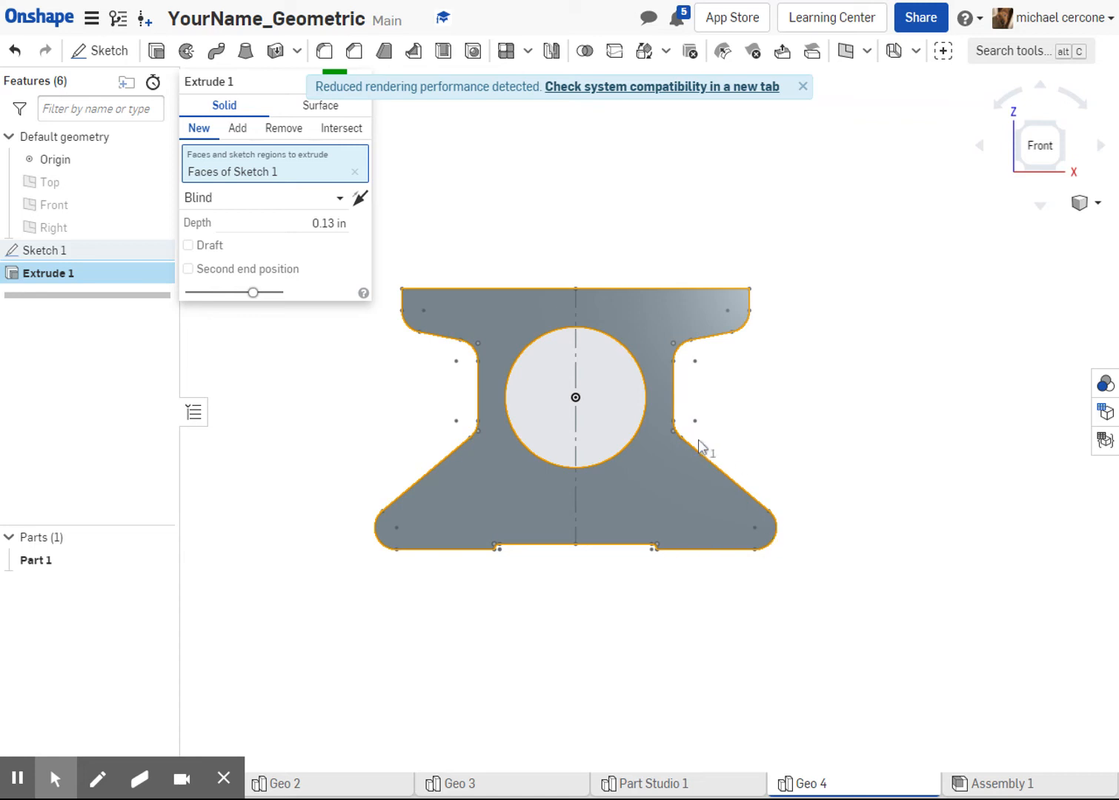
# Clear the extrusion's region selection, reselect only the profile region around the circle, and accept the extrusion
pyautogui.moveTo(674, 441); pyautogui.dragTo(664, 447, button='middle')
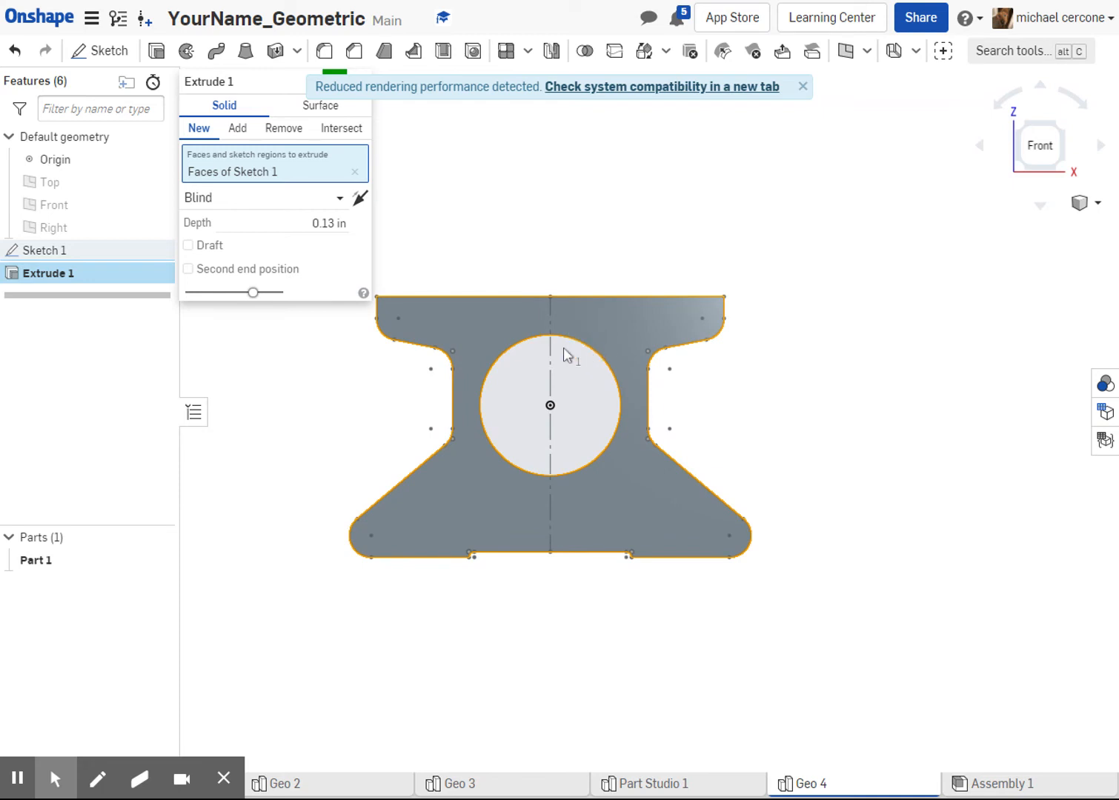
pyautogui.click(614, 337)
pyautogui.click(223, 157)
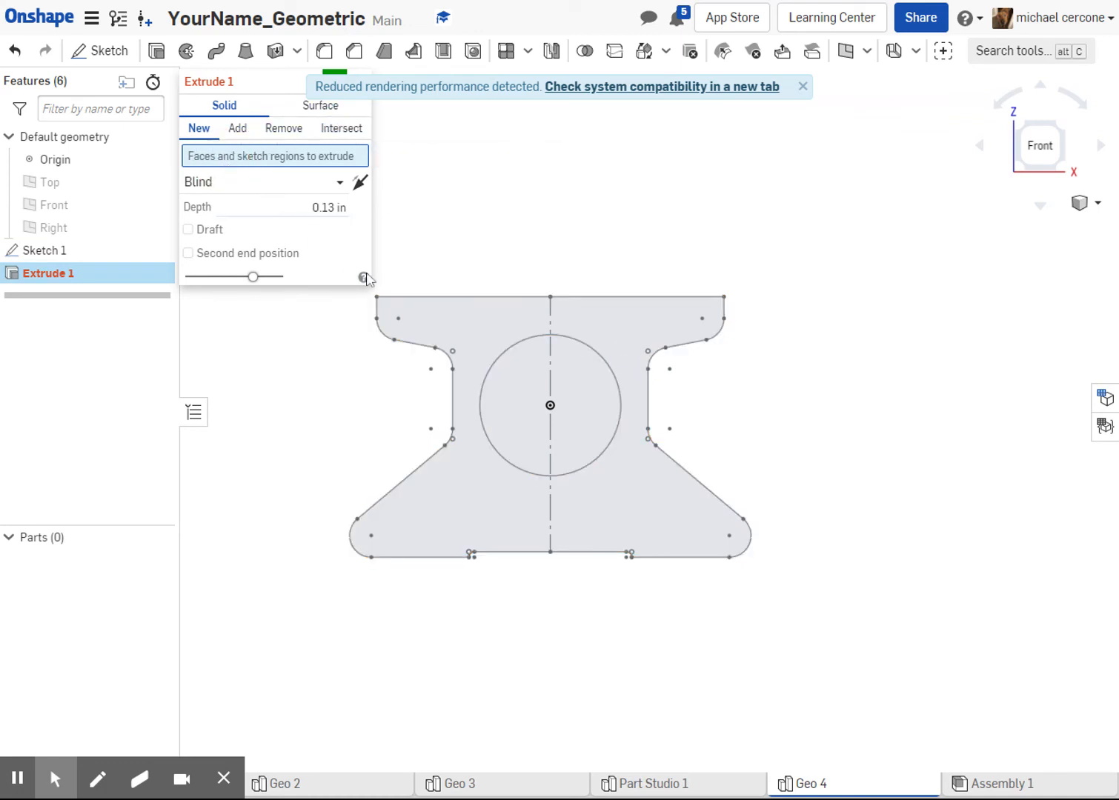
pyautogui.click(245, 163)
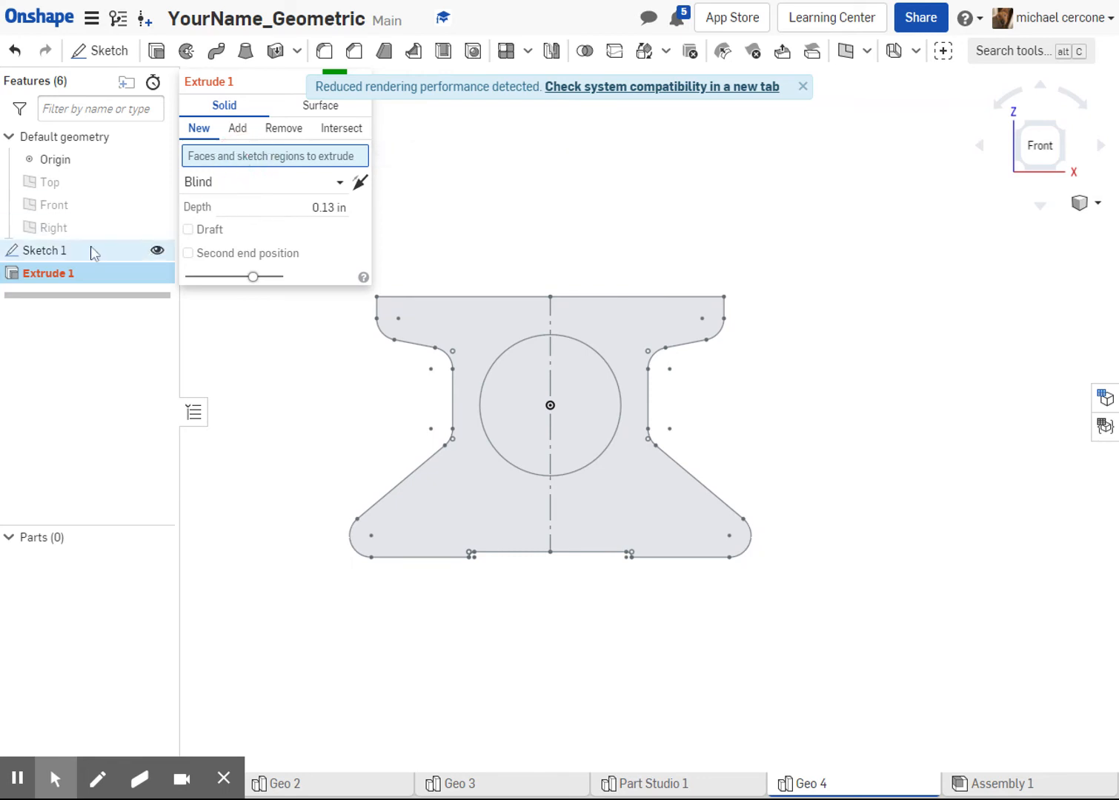
pyautogui.click(472, 328)
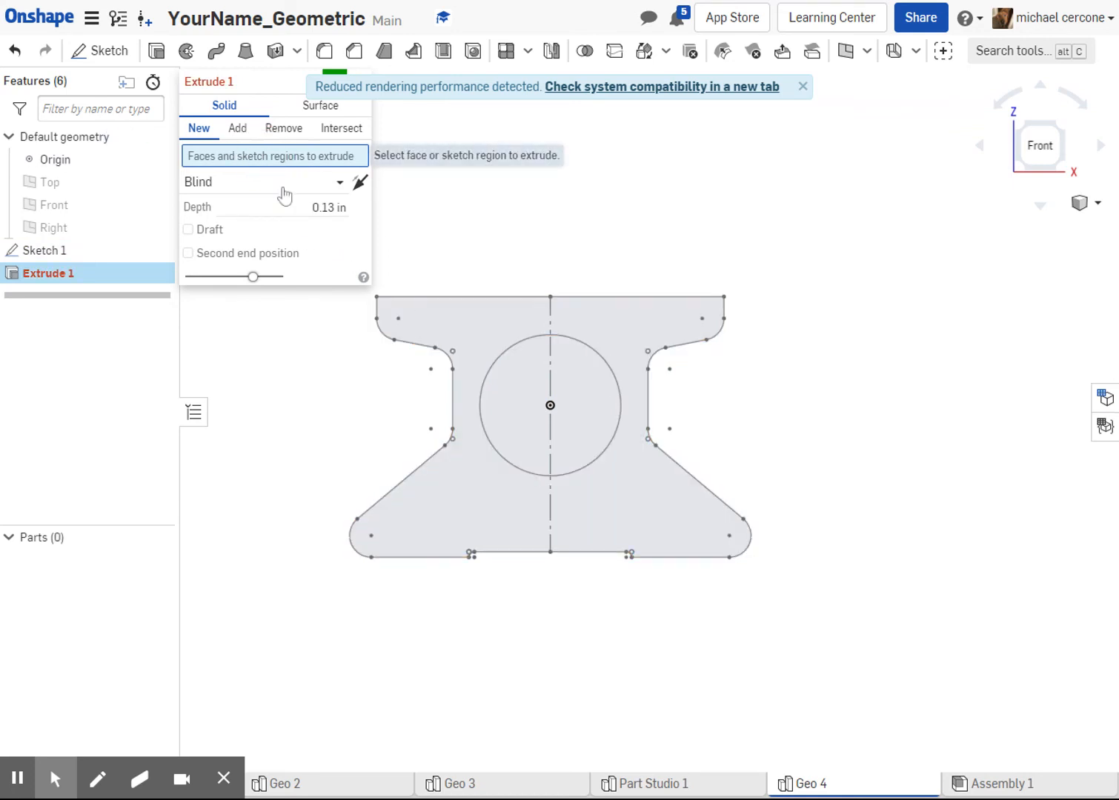
pyautogui.click(472, 337)
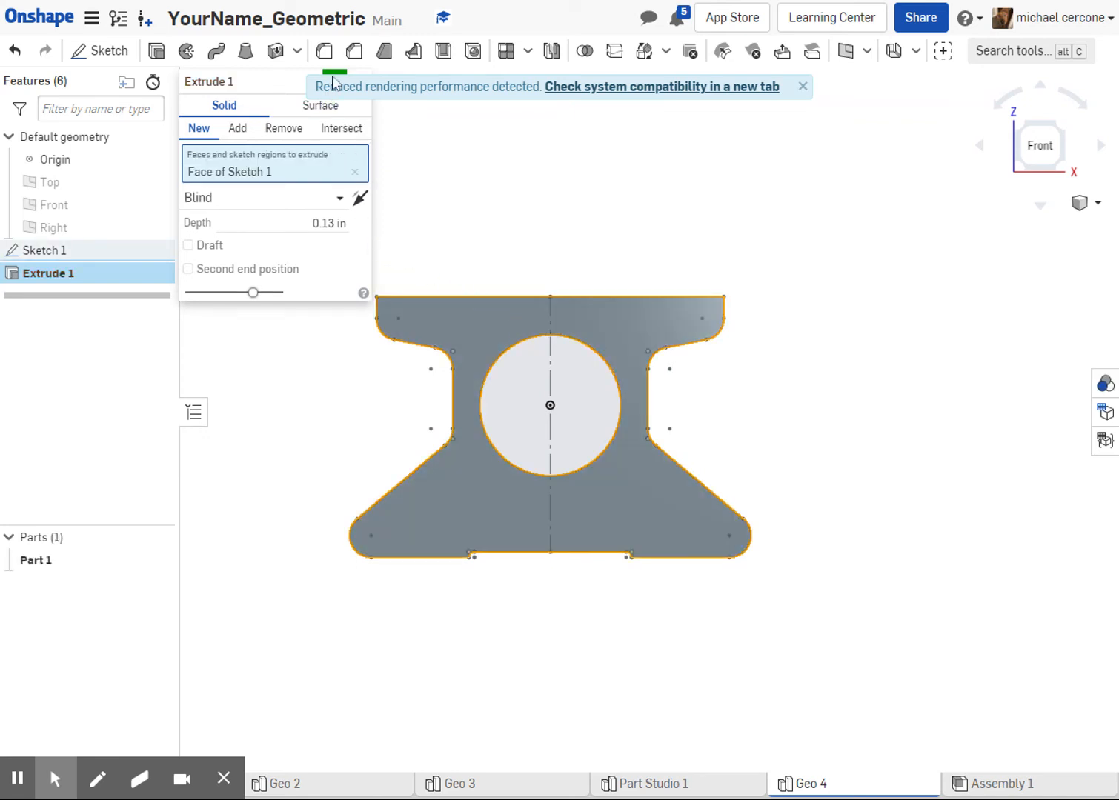
pyautogui.click(803, 87)
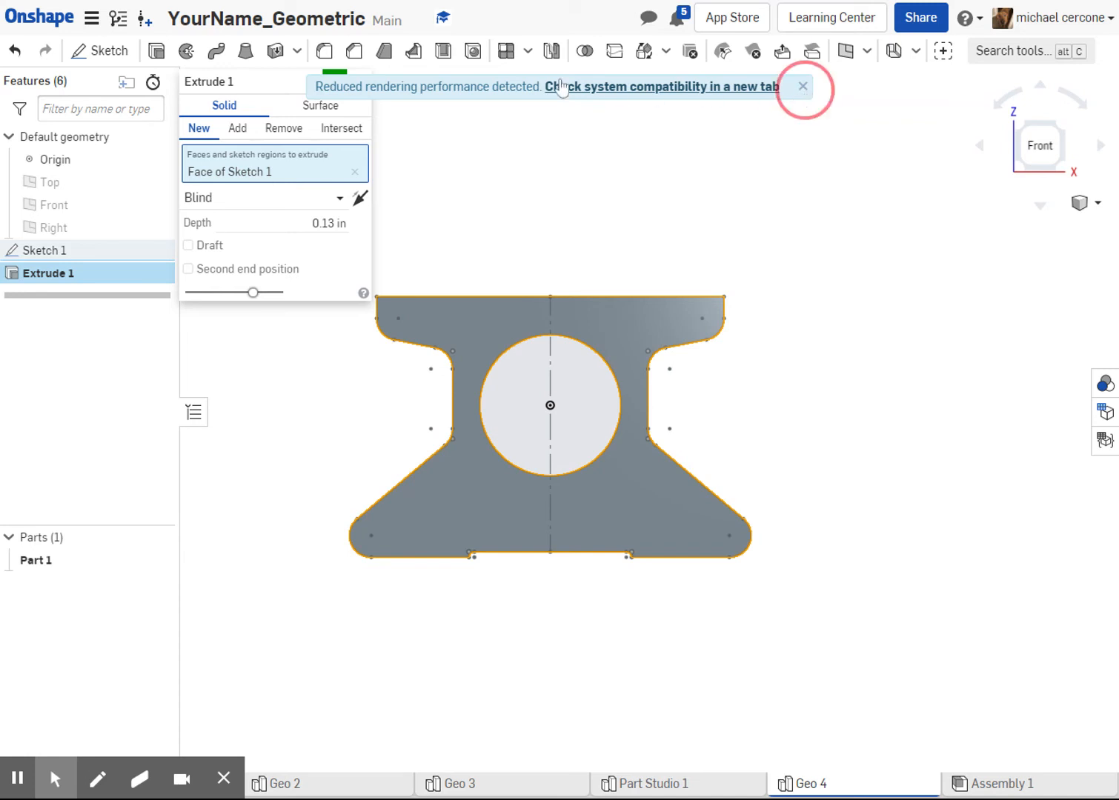
pyautogui.click(333, 80)
# Start a sketch on the plate's front face and project the edge of the circular hole into it
pyautogui.moveTo(715, 397); pyautogui.dragTo(732, 425, button='middle')
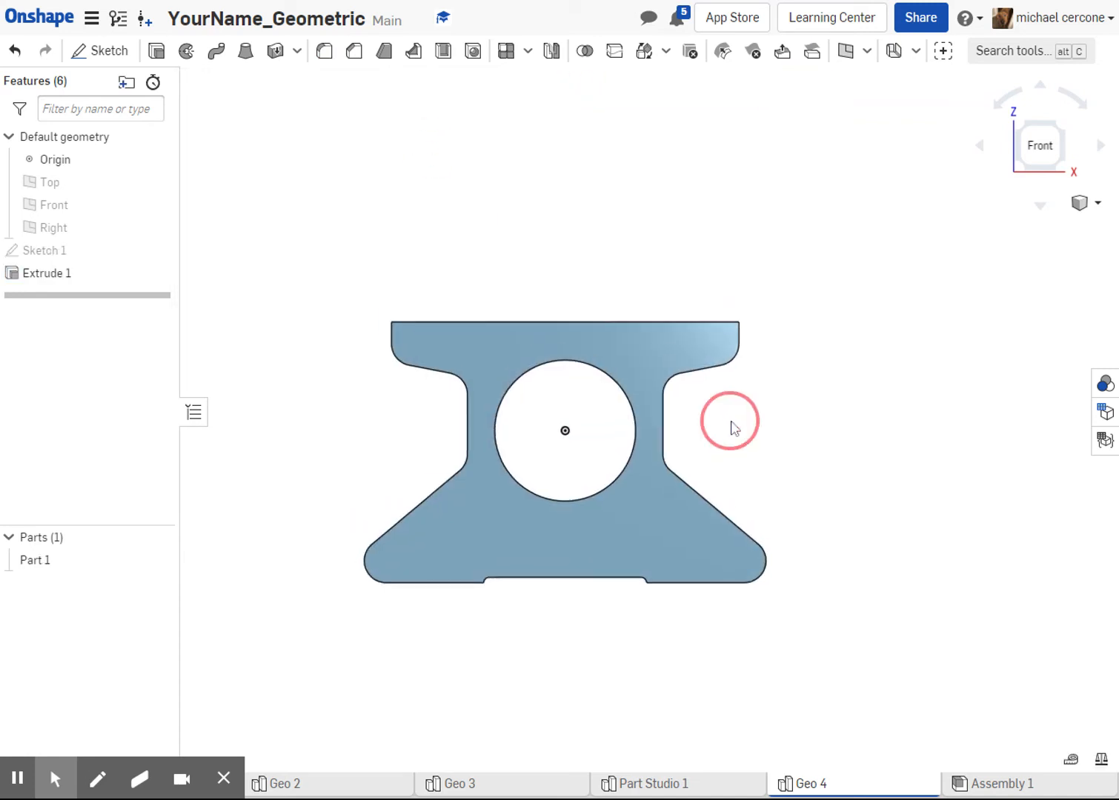
pyautogui.click(654, 362)
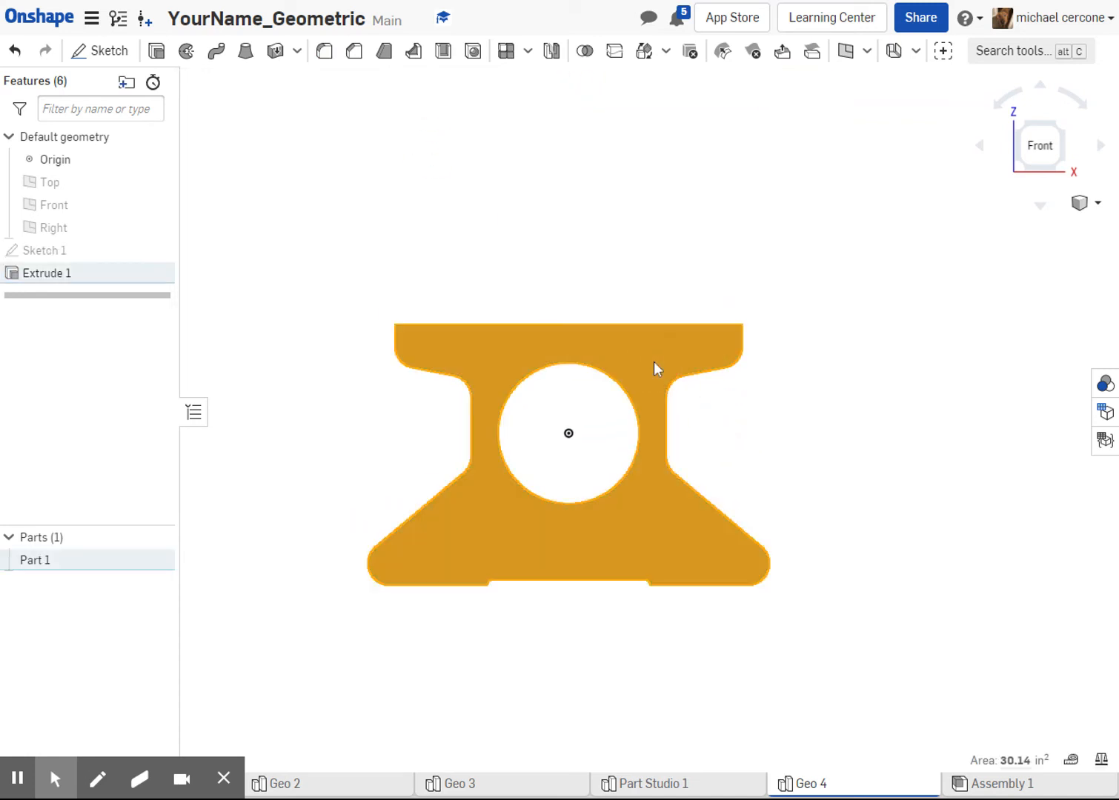
pyautogui.click(101, 52)
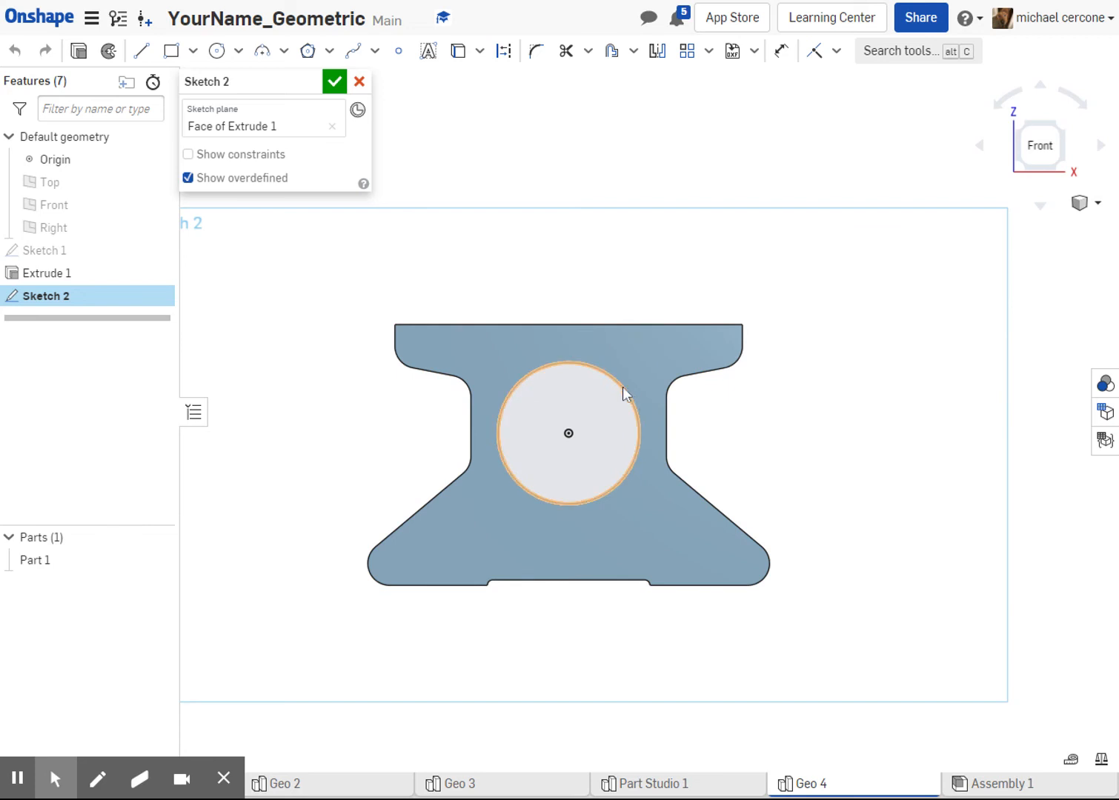
pyautogui.scroll(5, 610, 381)
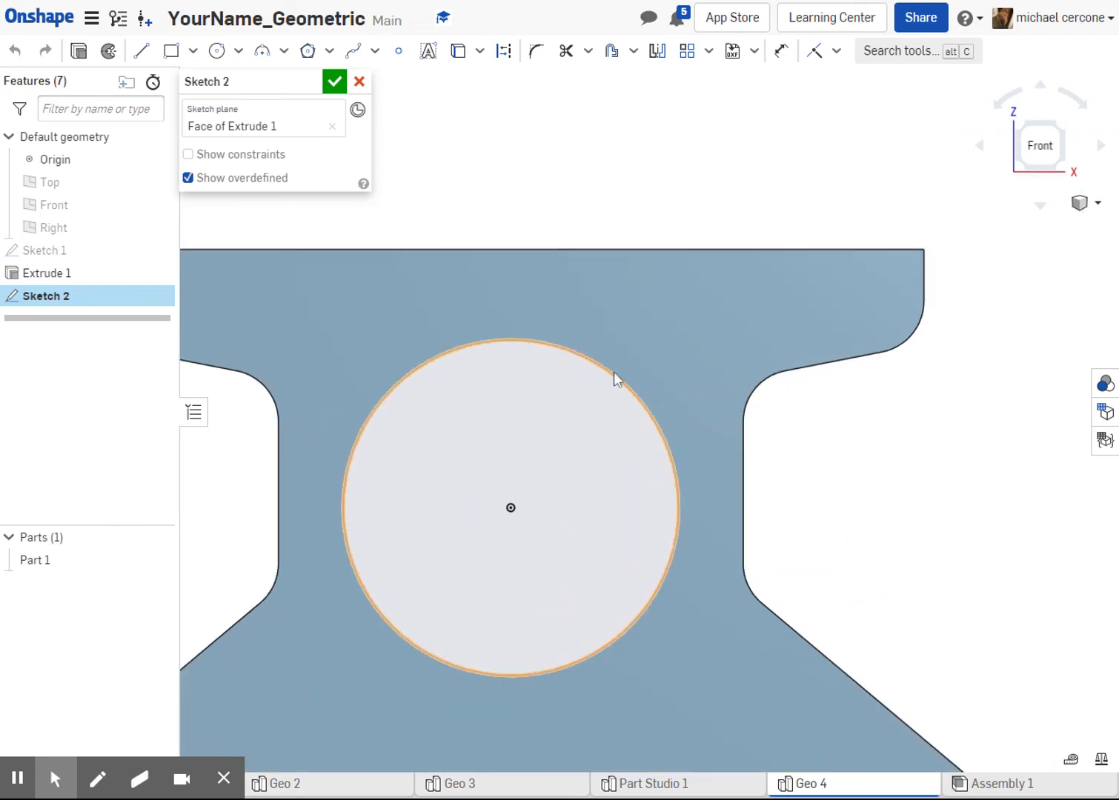
pyautogui.click(614, 373)
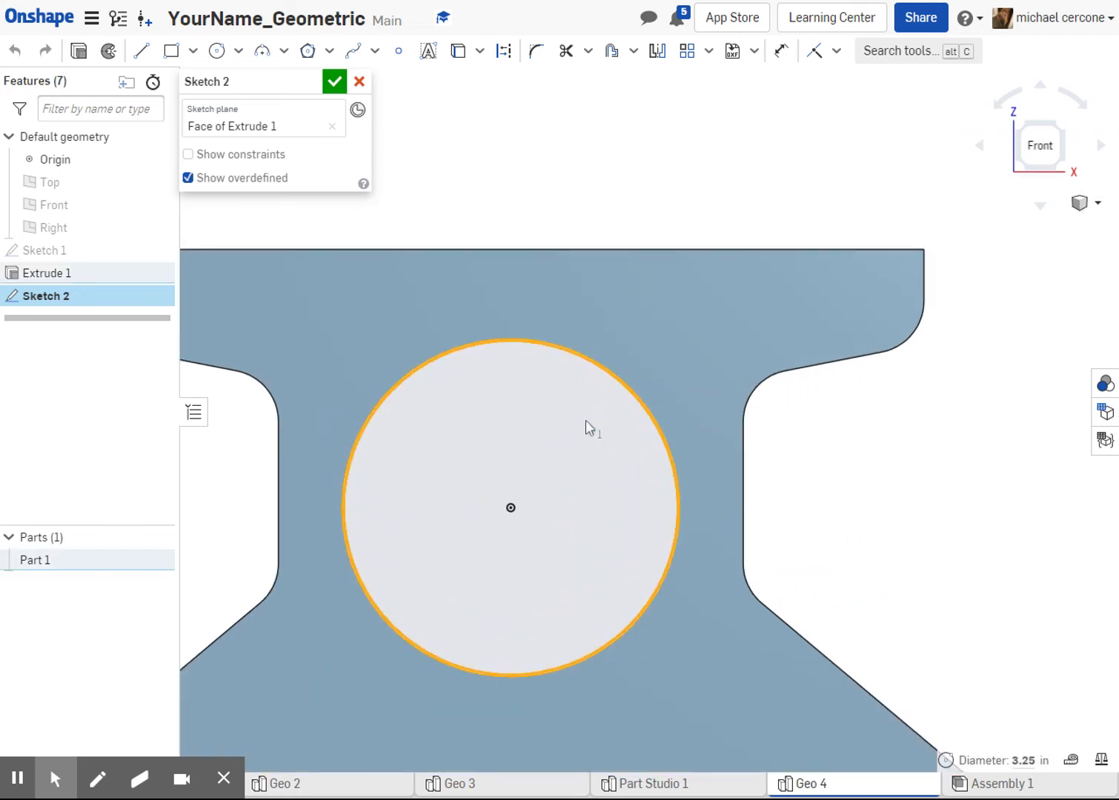
pyautogui.click(458, 53)
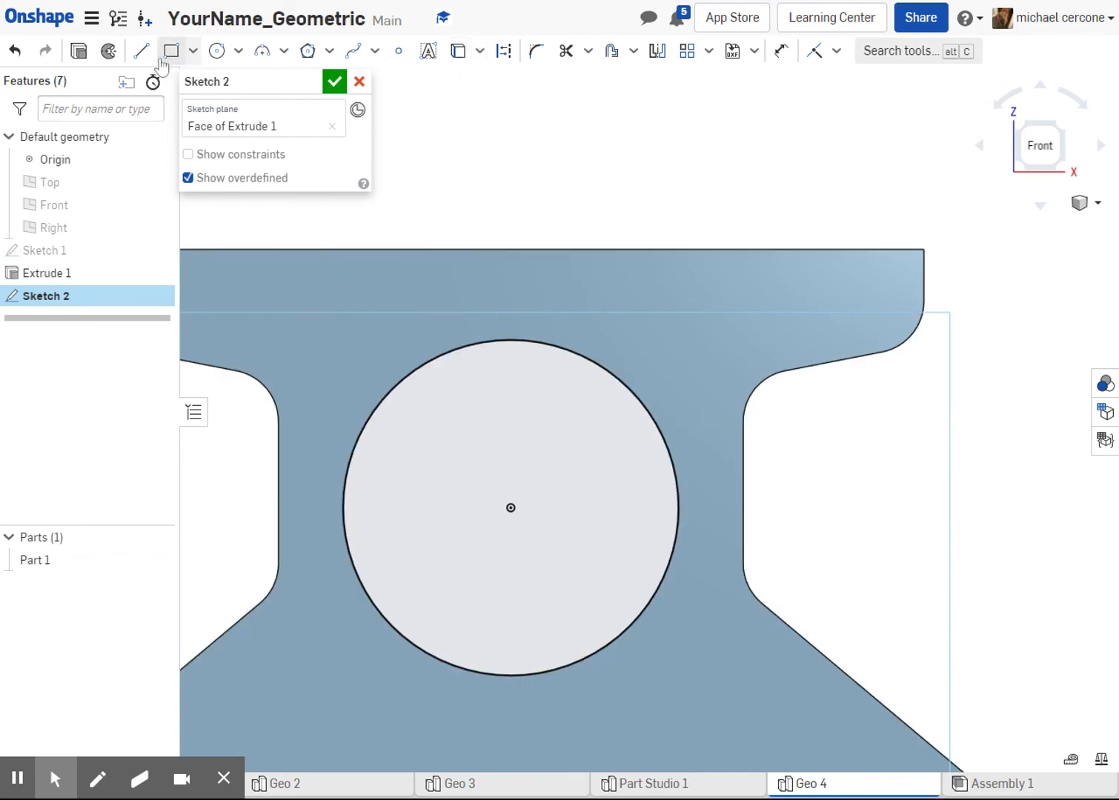
# Draw a slanted construction line from the hole's centre up and to the right past its edge, 1+7/8 in long
pyautogui.click(141, 50)
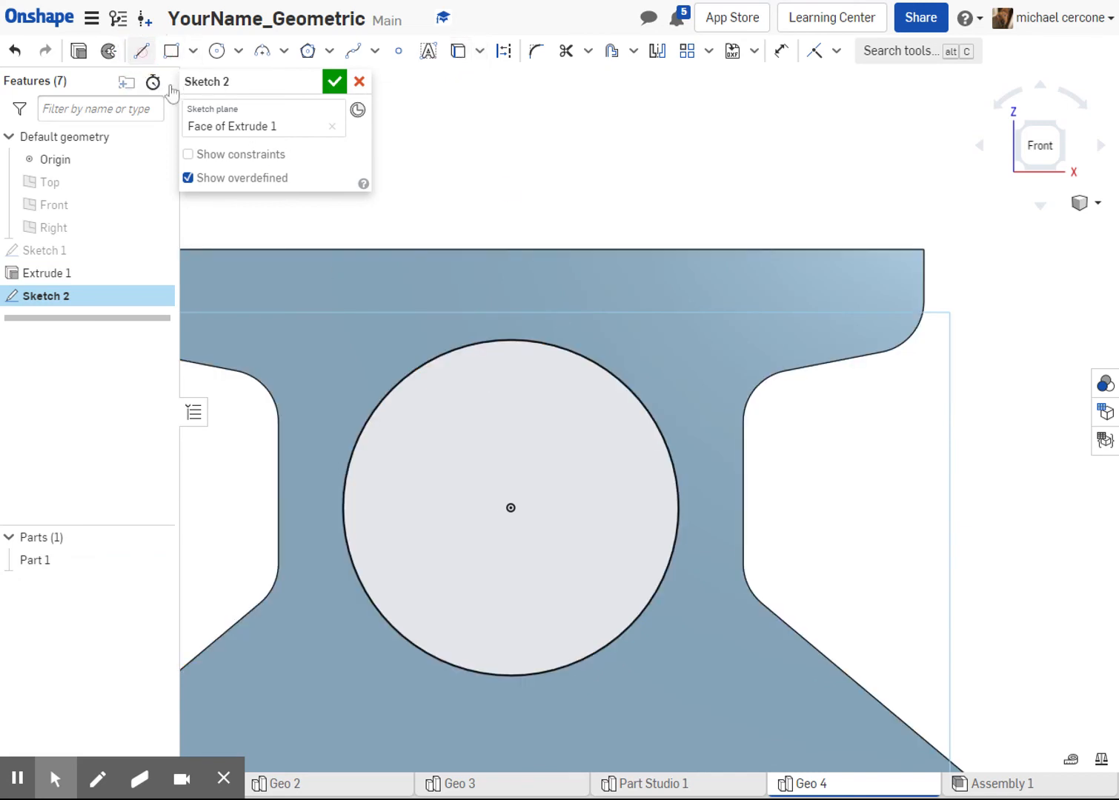
pyautogui.click(504, 51)
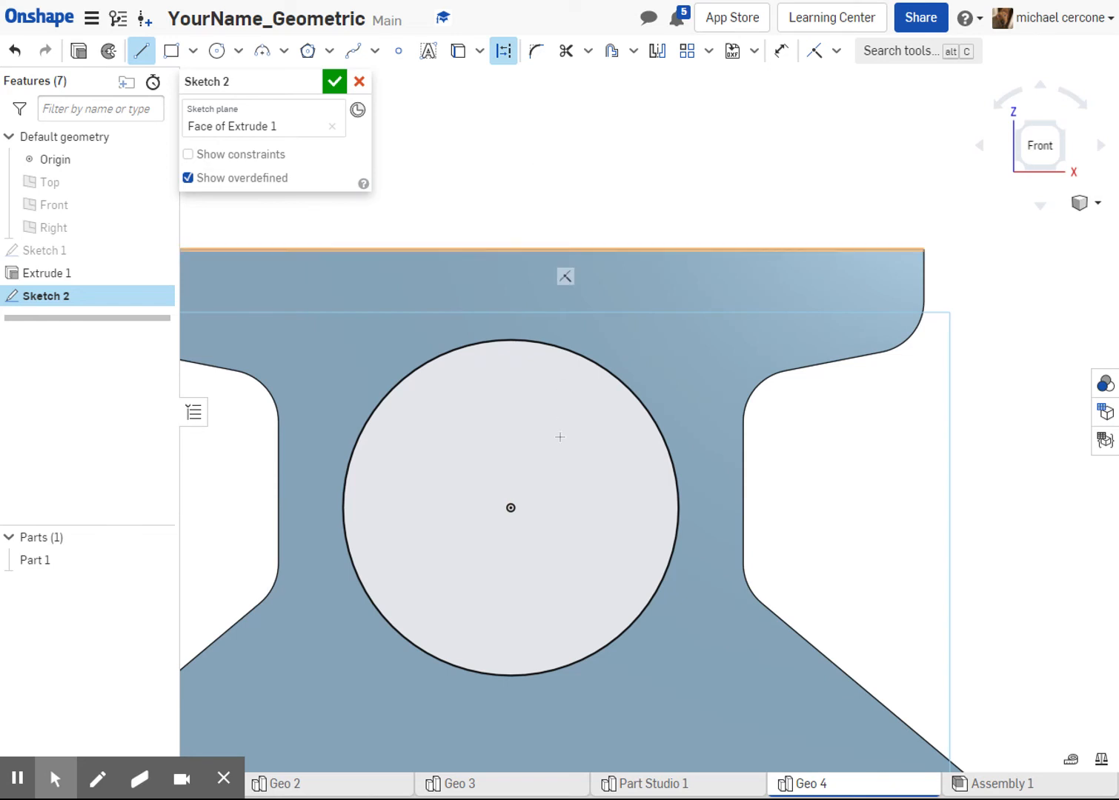
pyautogui.click(510, 508)
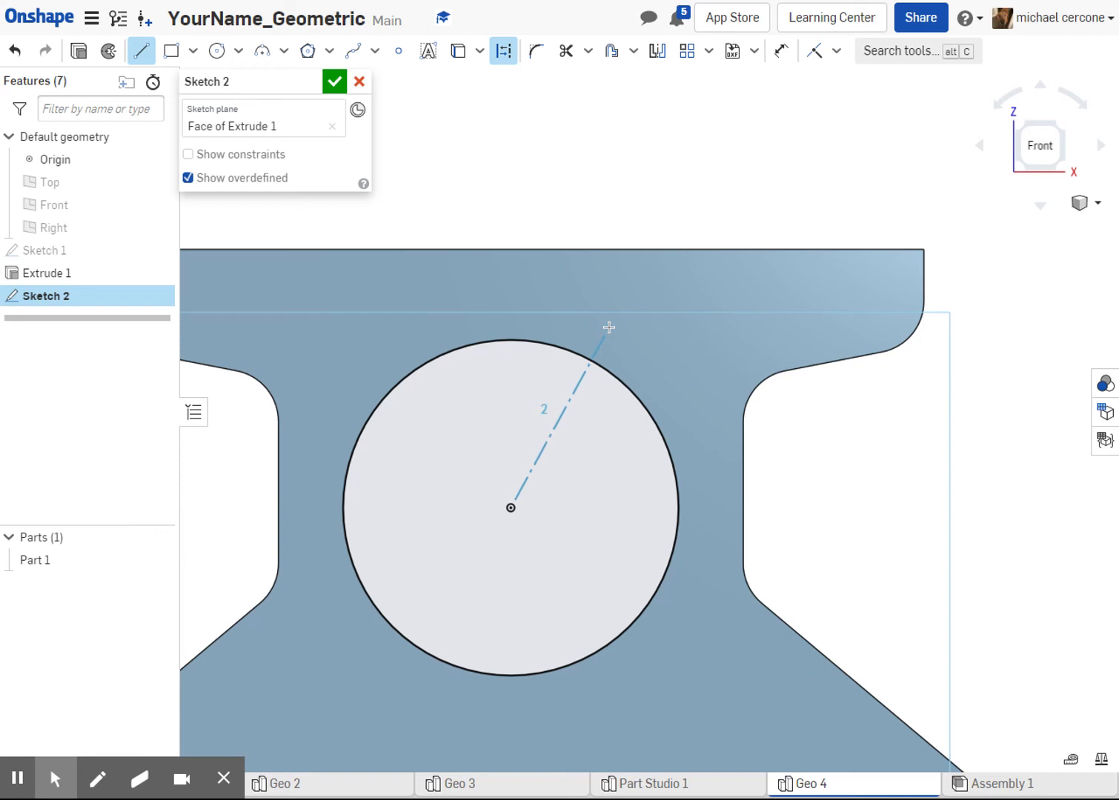
pyautogui.click(609, 326)
pyautogui.write('1+7/8')
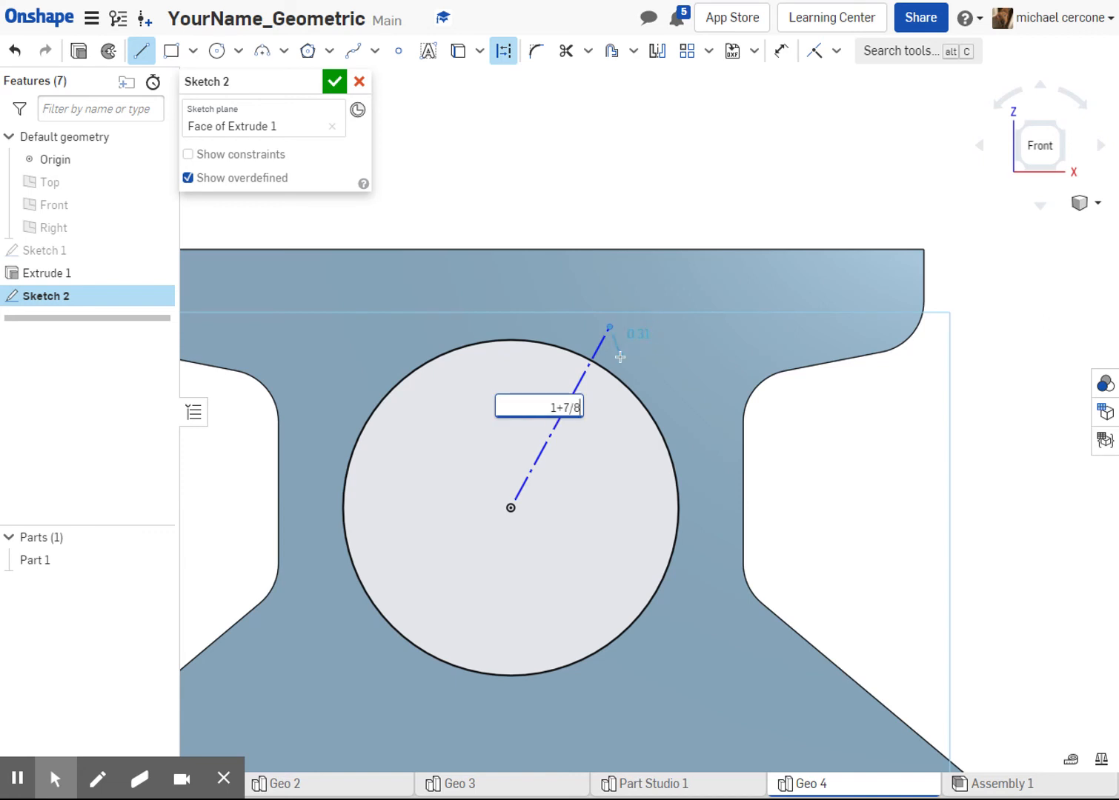
pyautogui.press('Return')
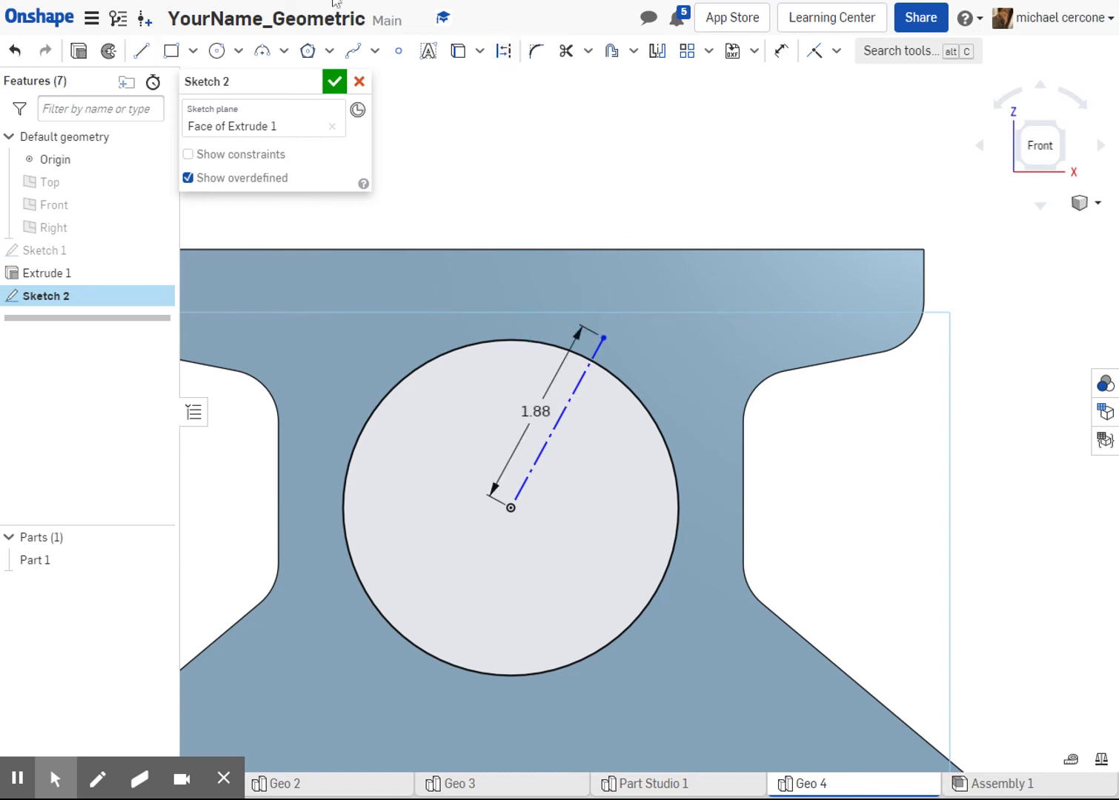
# Draw a vertical construction line from the hole's centre to the plate's top edge
pyautogui.click(142, 52)
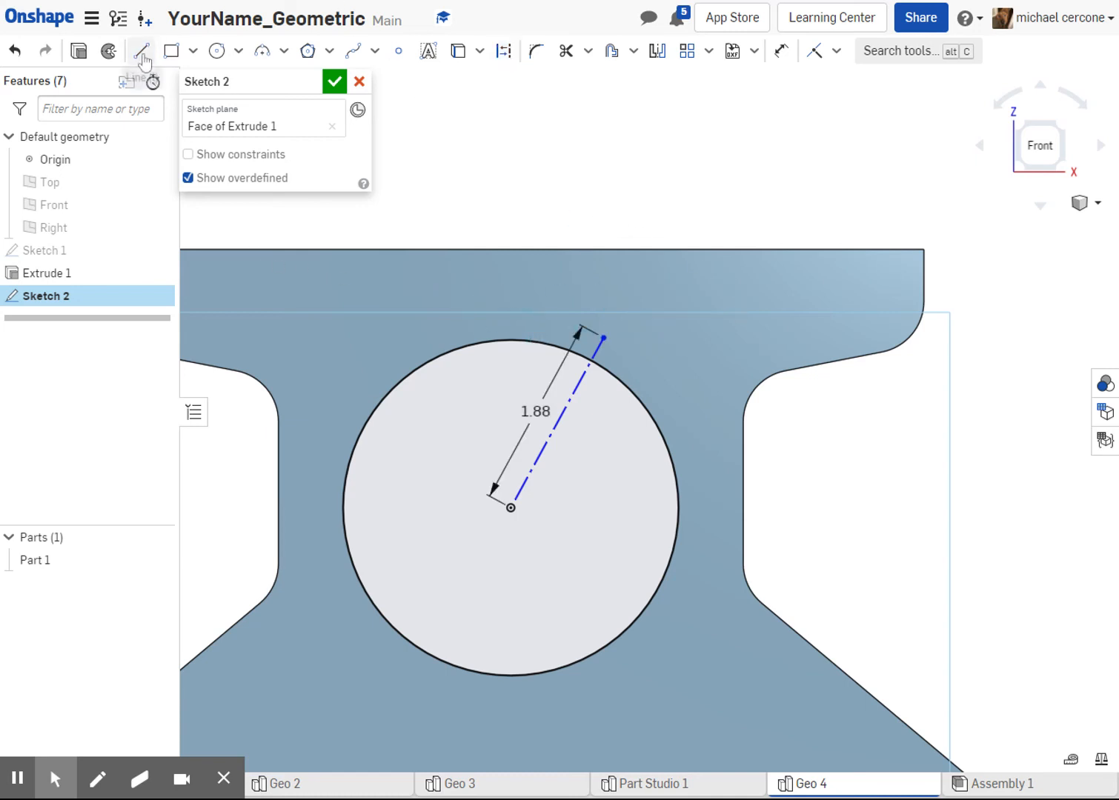
pyautogui.click(507, 50)
pyautogui.click(513, 503)
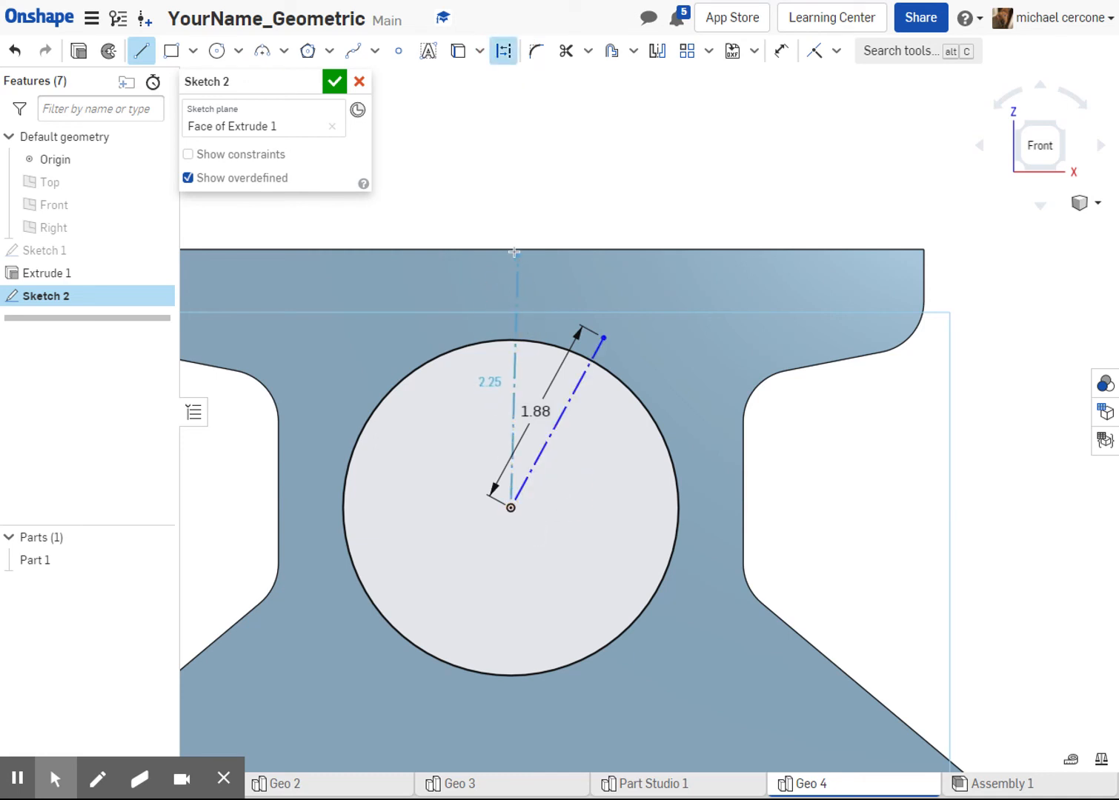
pyautogui.click(594, 316)
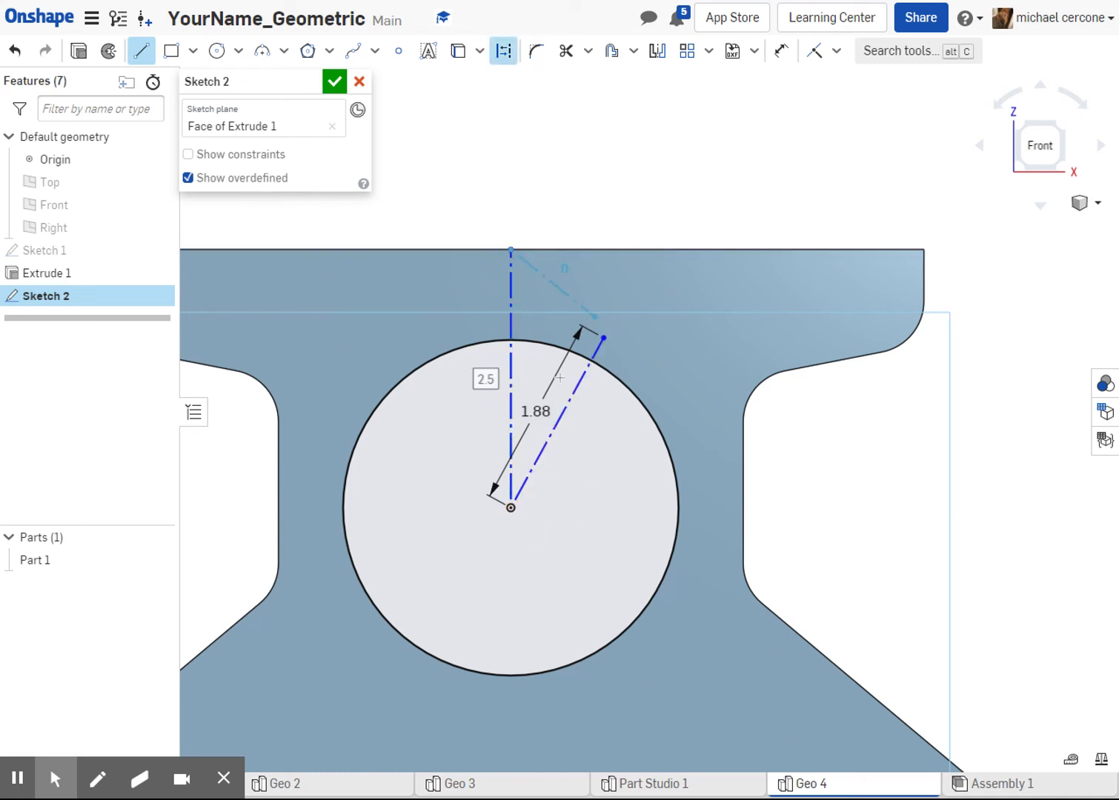
pyautogui.press('Escape')
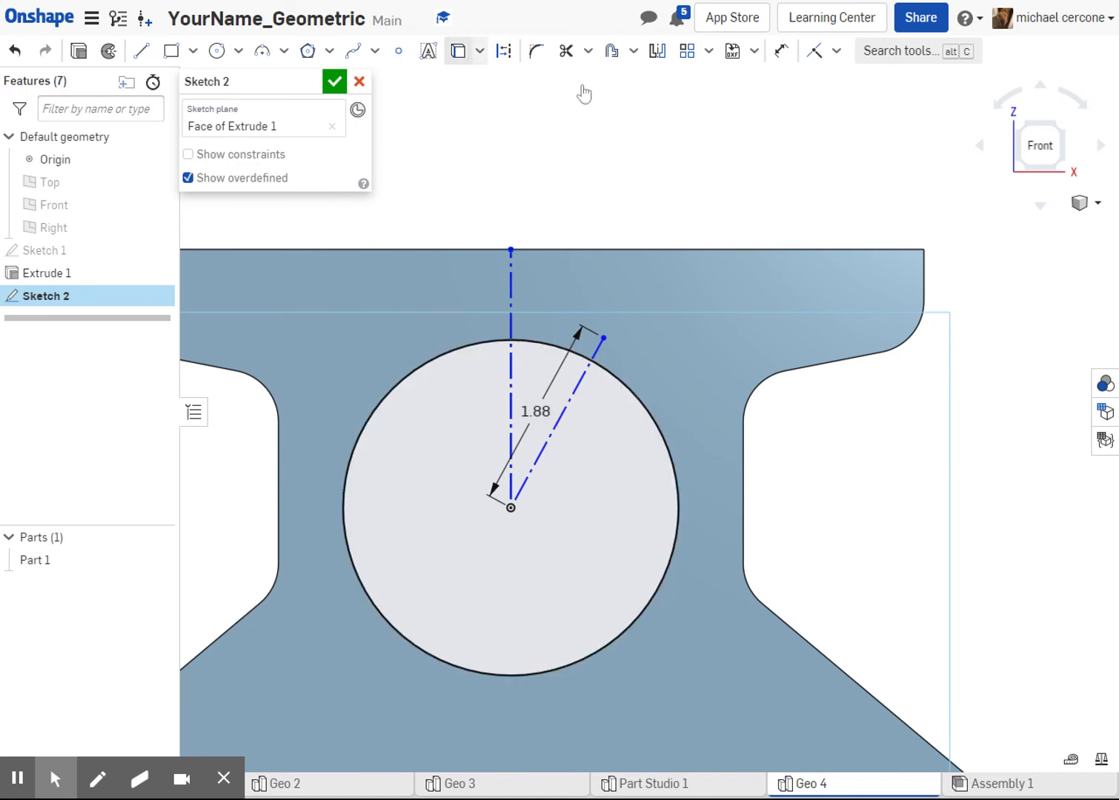
# Dimension the angle between the vertical and slanted construction lines as 28°
pyautogui.click(781, 50)
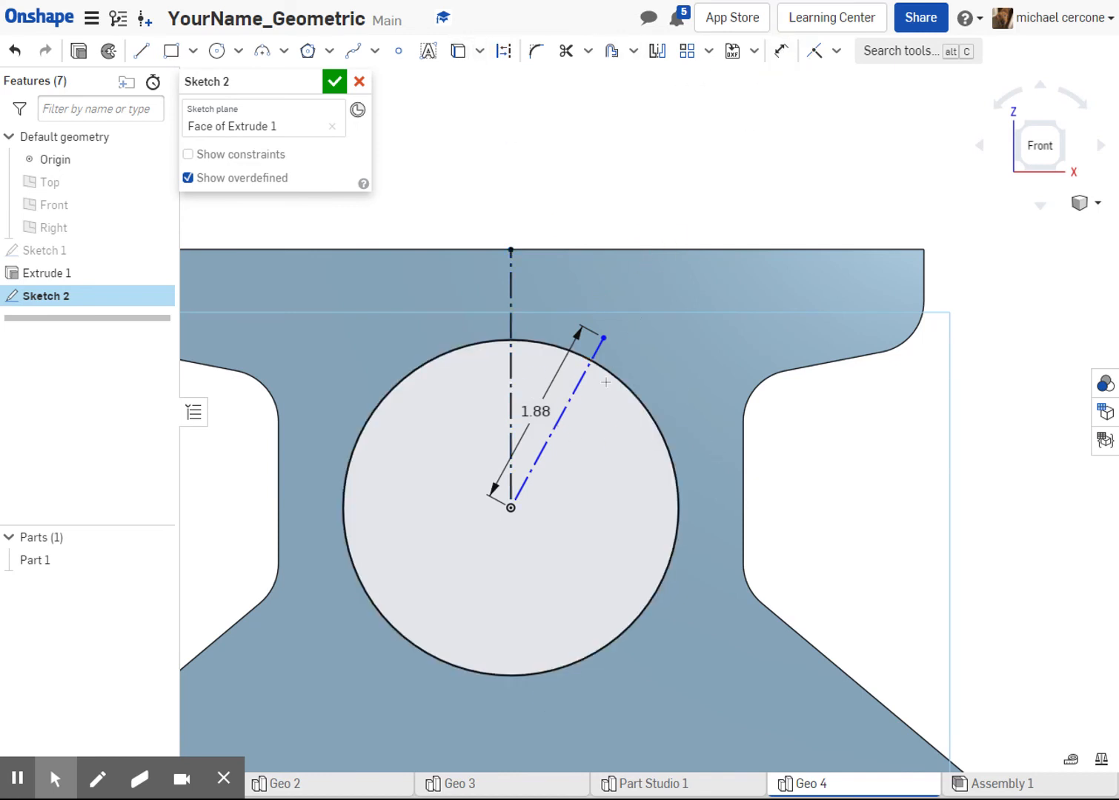
pyautogui.click(575, 392)
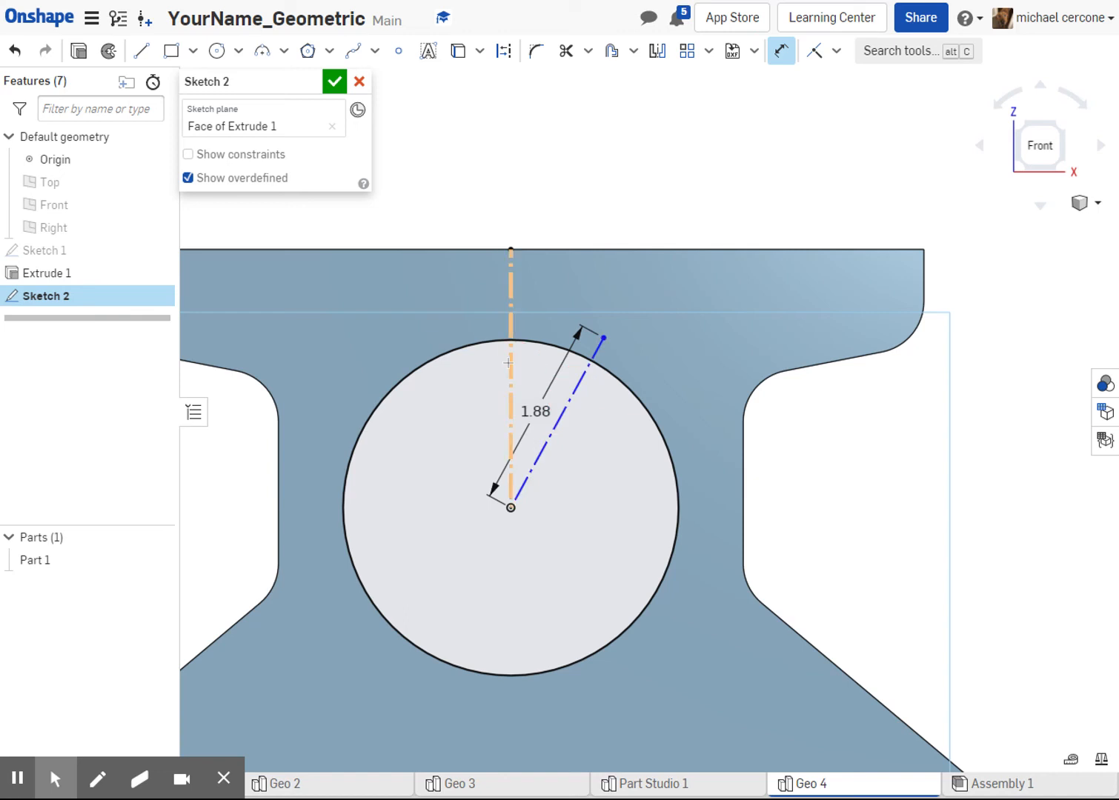
pyautogui.click(511, 293)
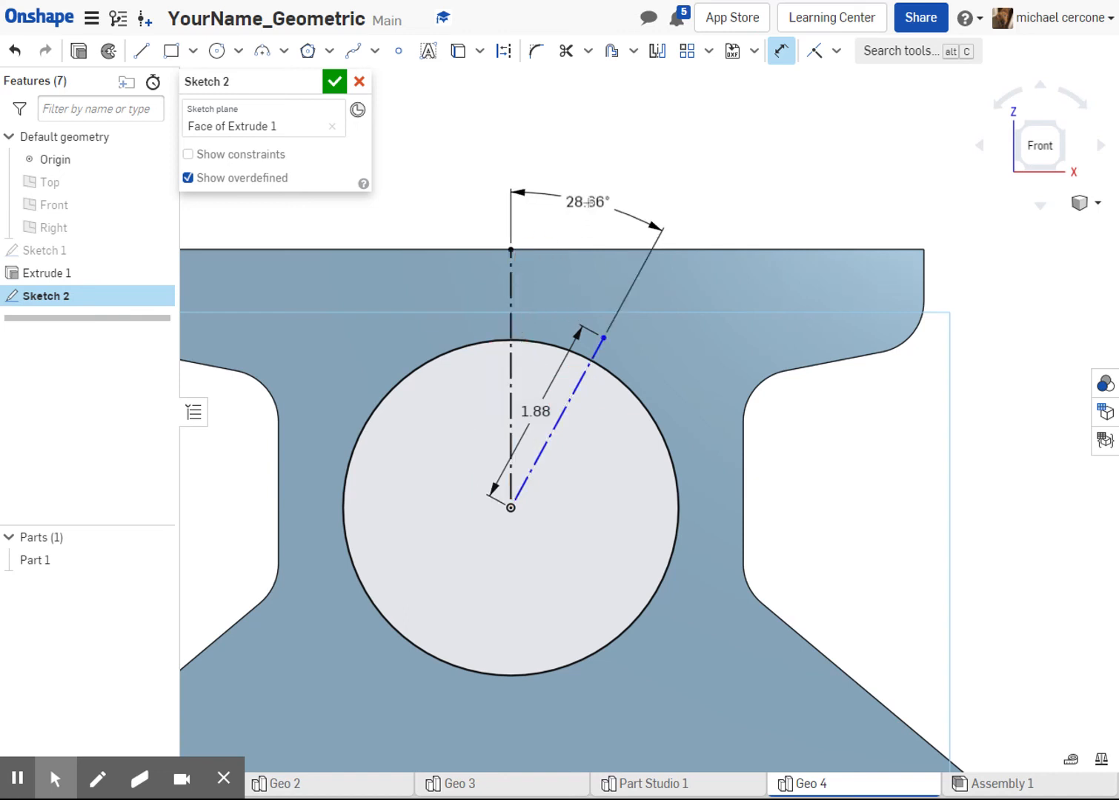
pyautogui.click(587, 201)
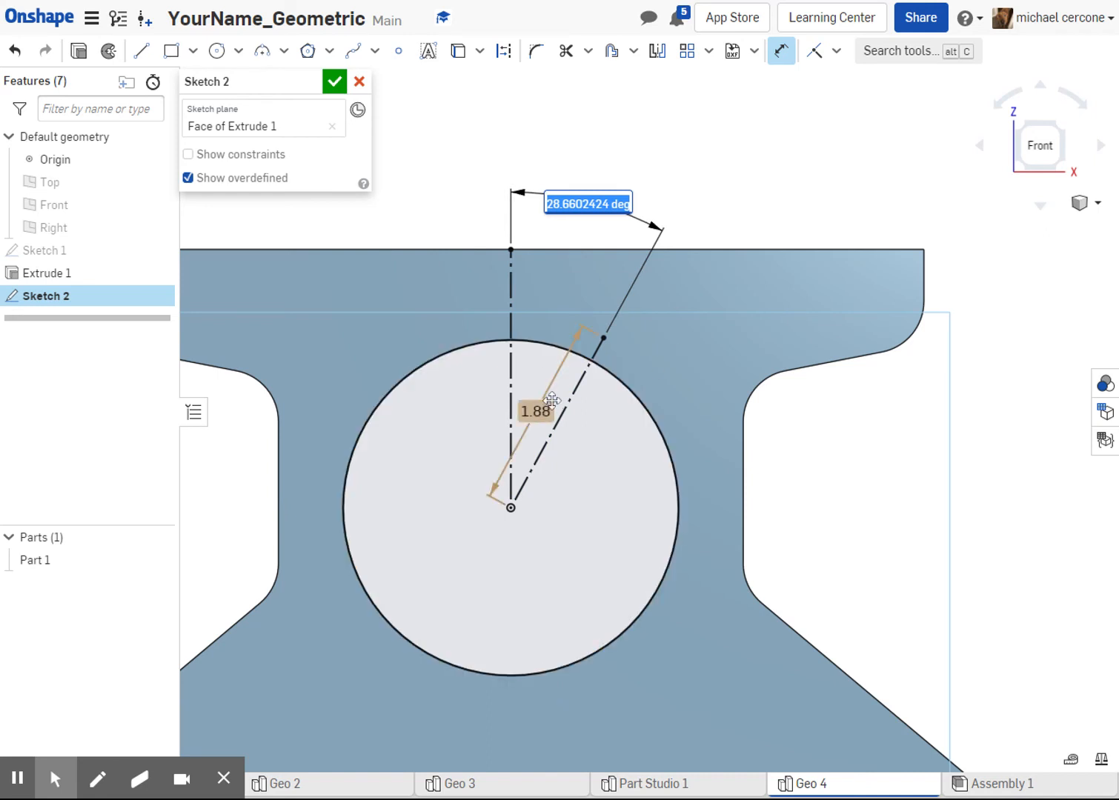
pyautogui.write('2')
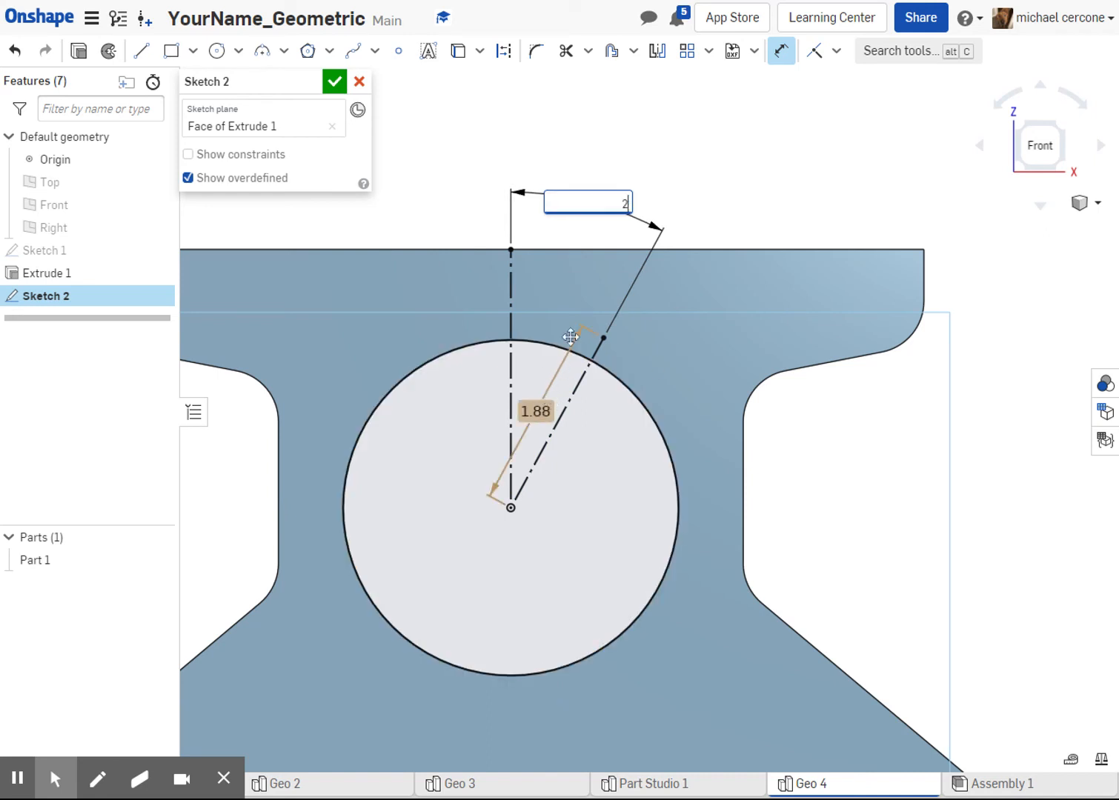
pyautogui.write('8')
pyautogui.press('Escape')
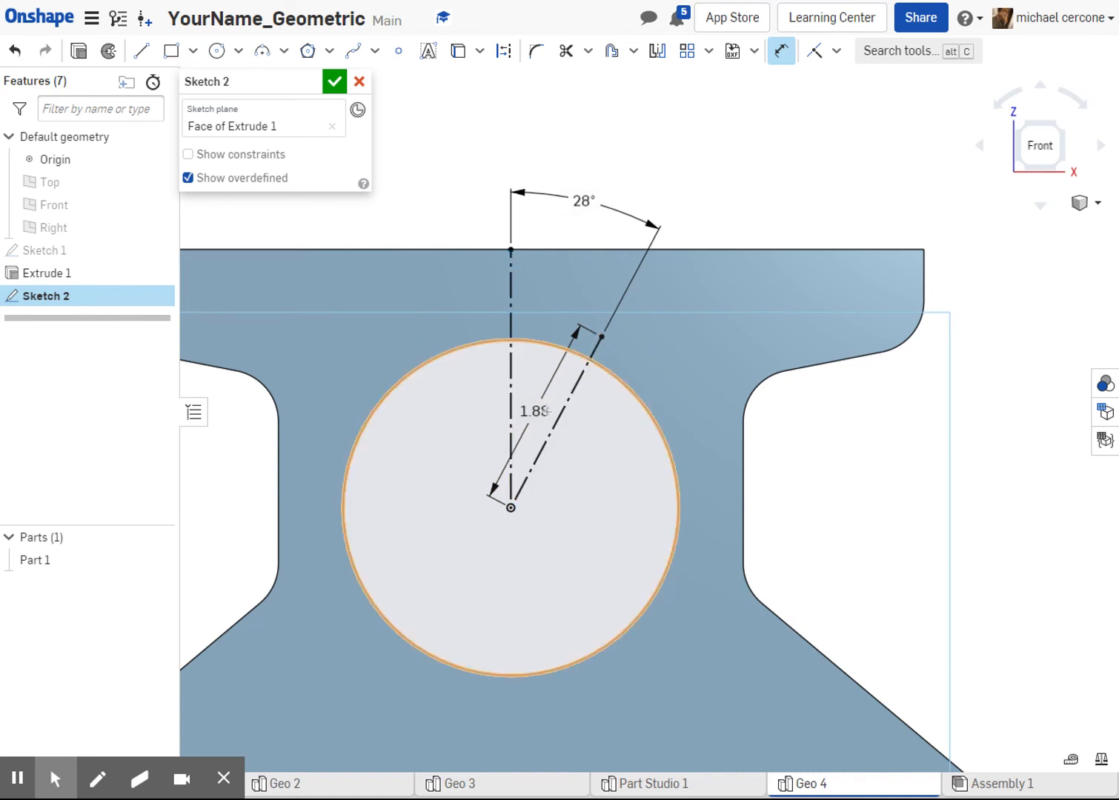
pyautogui.click(534, 412)
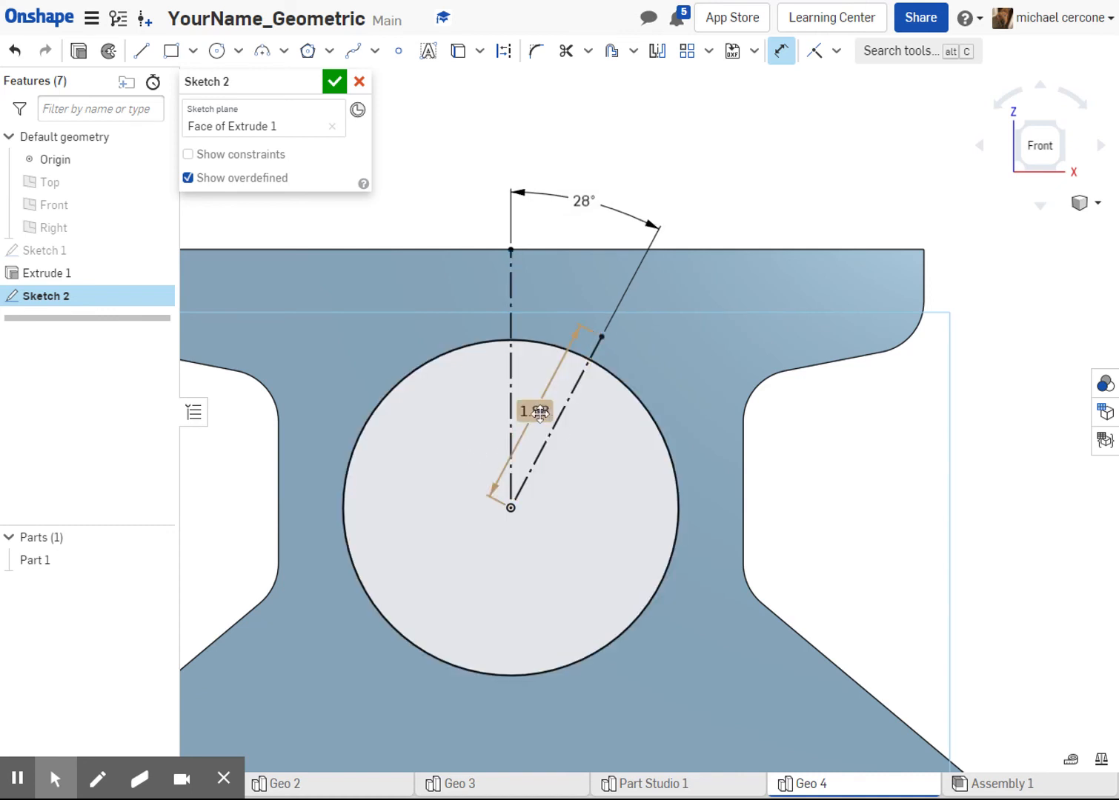
# Draw a 5/8 in diameter circle centred on the outer end of the slanted construction line
pyautogui.click(217, 52)
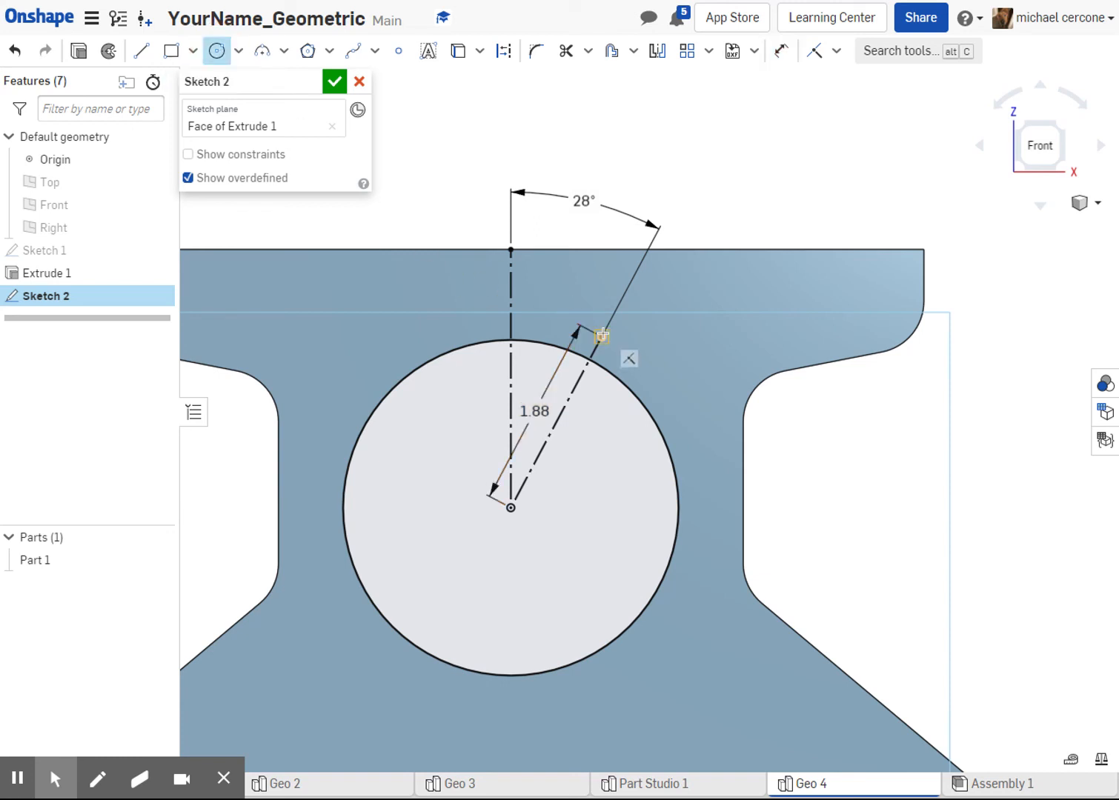
pyautogui.click(619, 342)
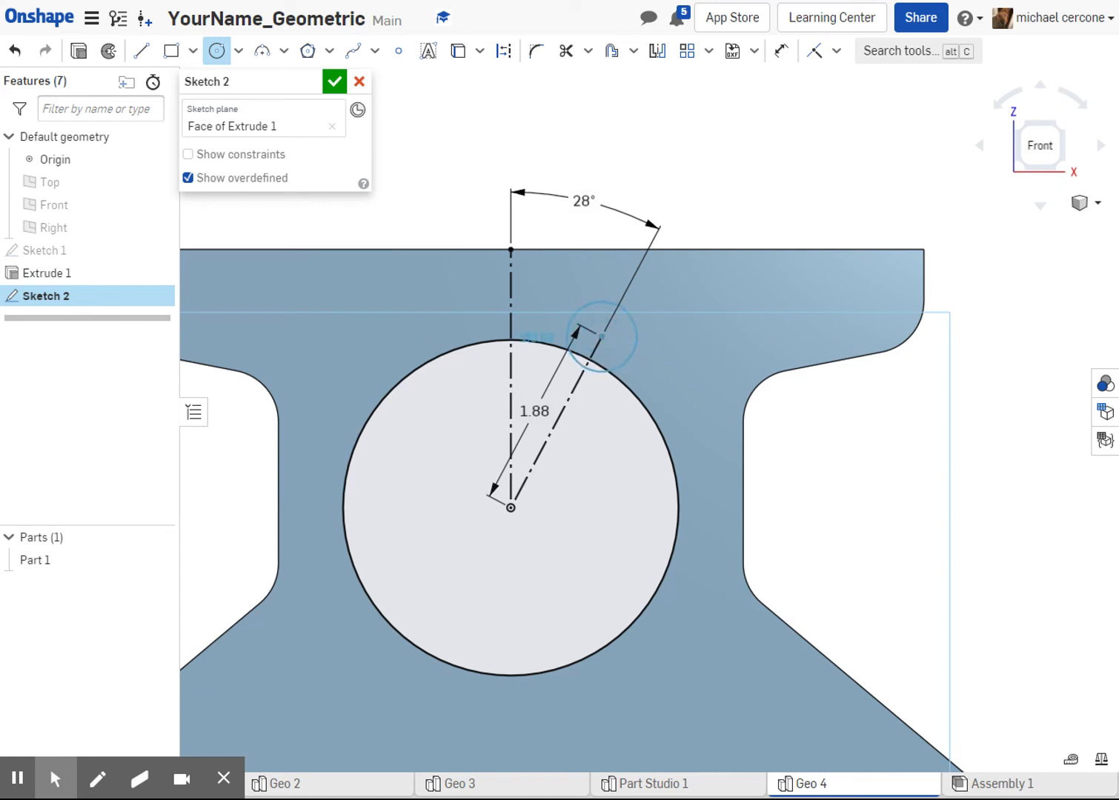
pyautogui.click(636, 347)
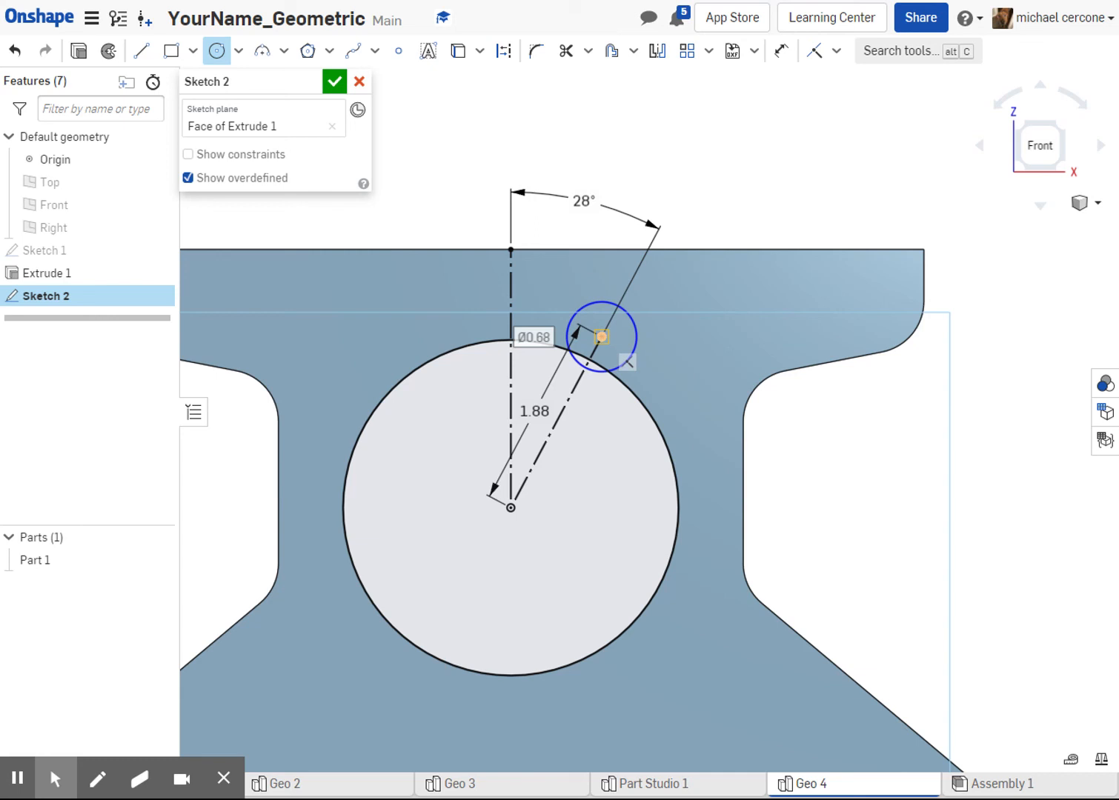
pyautogui.write('5/8')
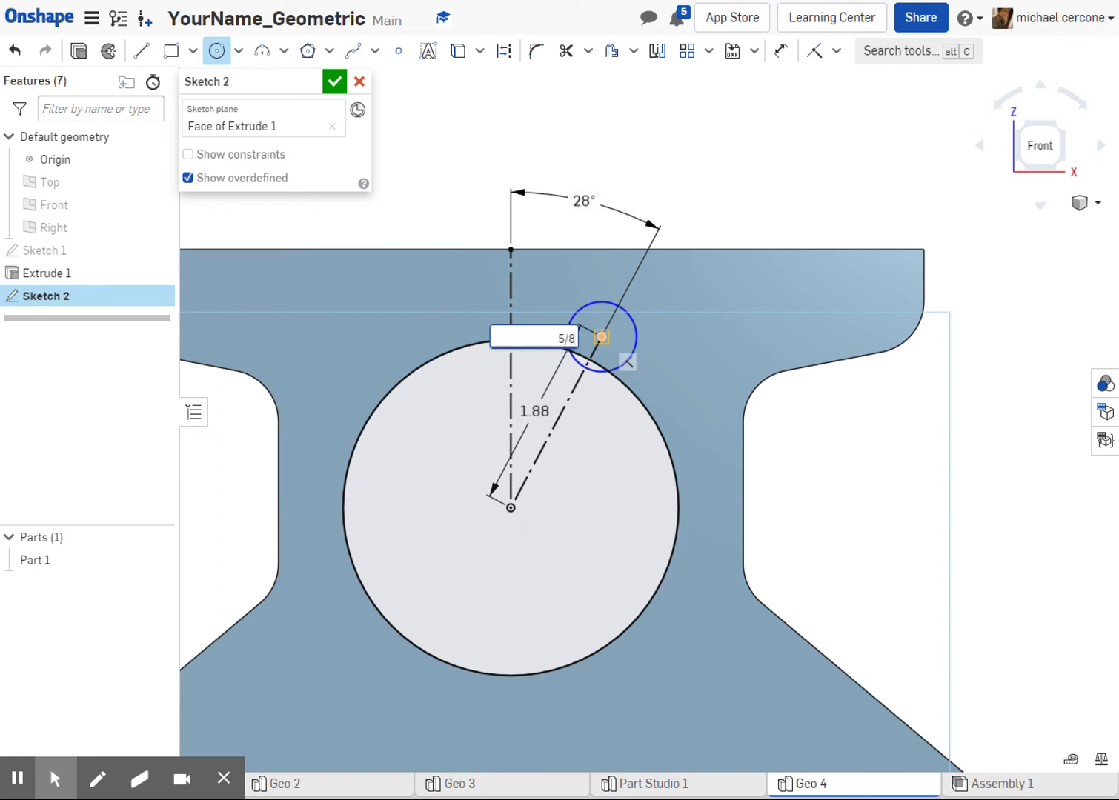
pyautogui.press('Return')
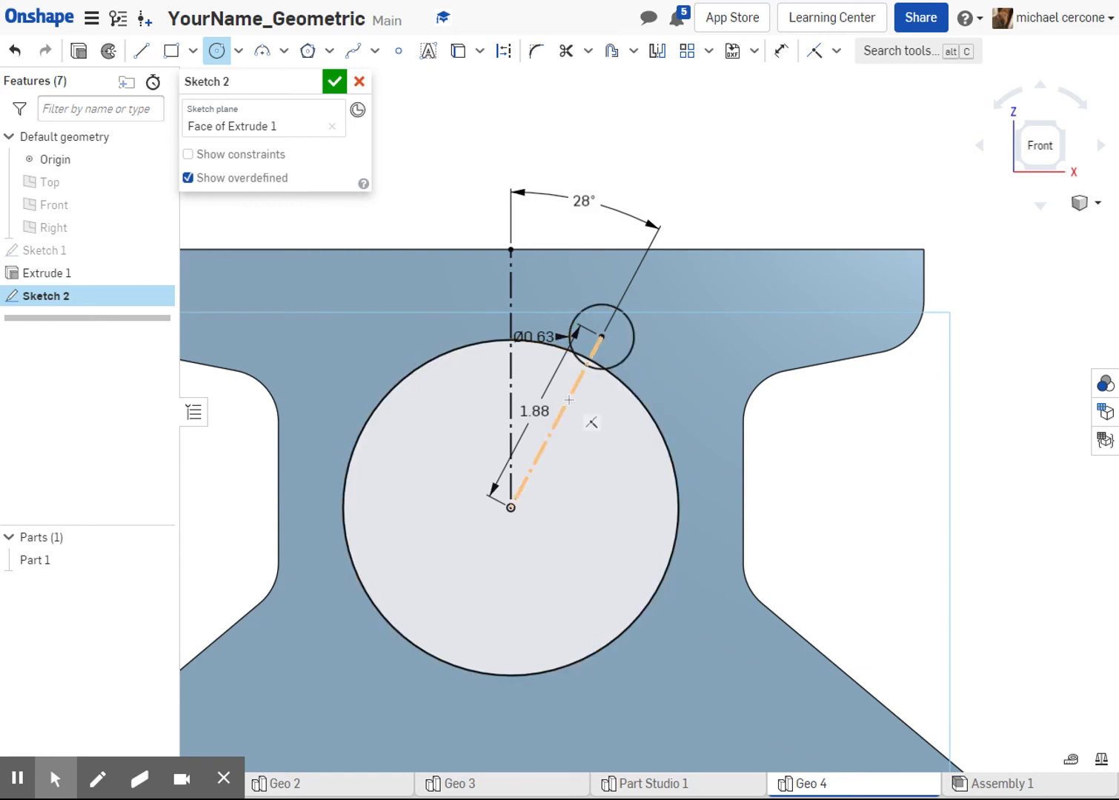
# Draw two short lines, one on each side of the small circle, connecting the large hole's edge to the circle
pyautogui.press('l')
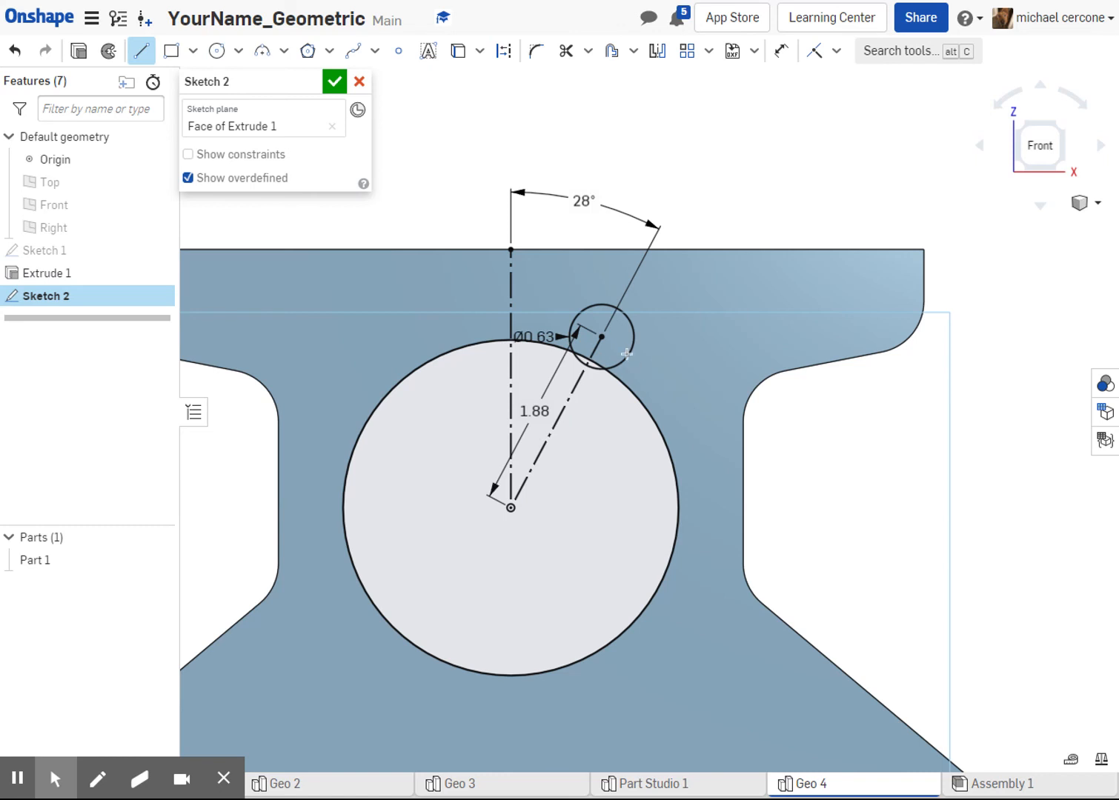
pyautogui.scroll(3, 626, 354)
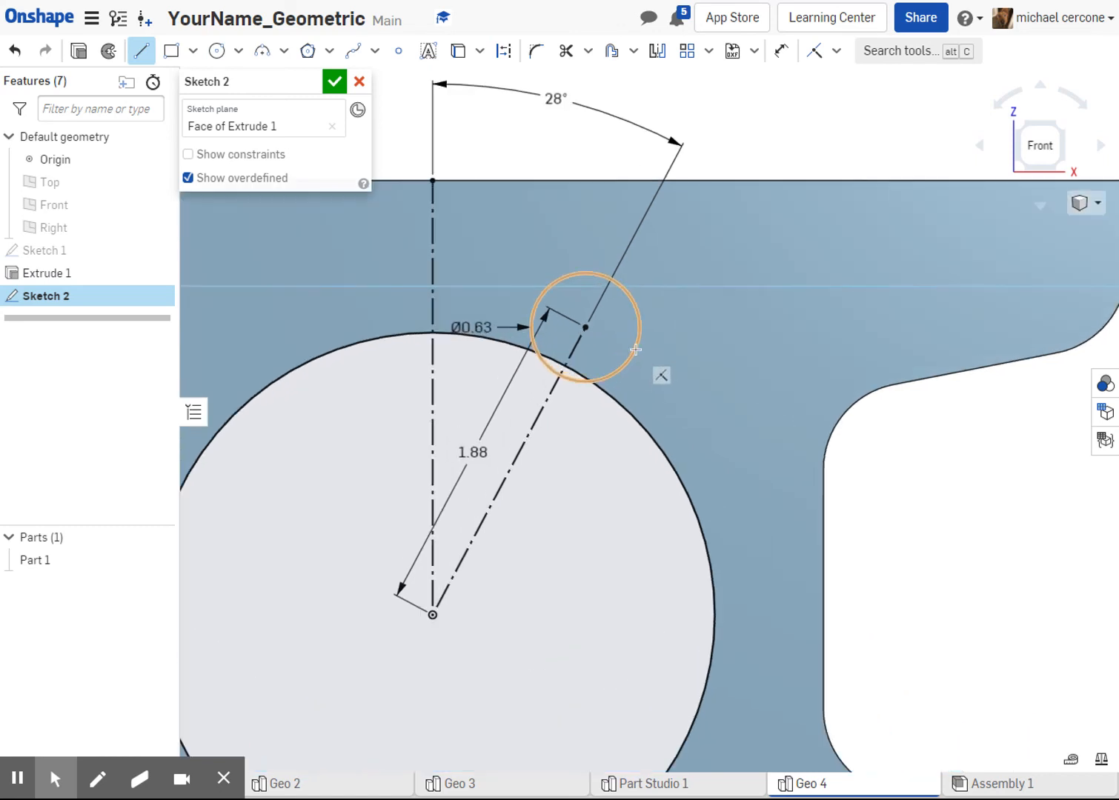
pyautogui.click(618, 394)
pyautogui.click(637, 347)
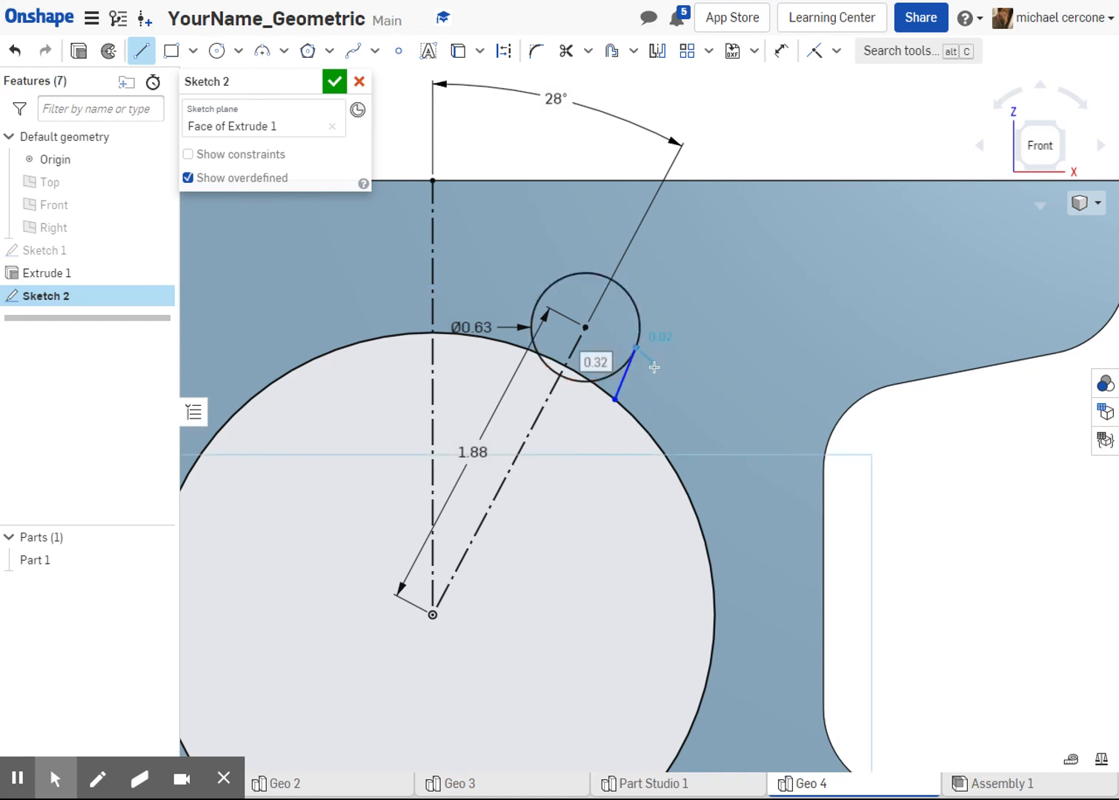
pyautogui.press('Escape')
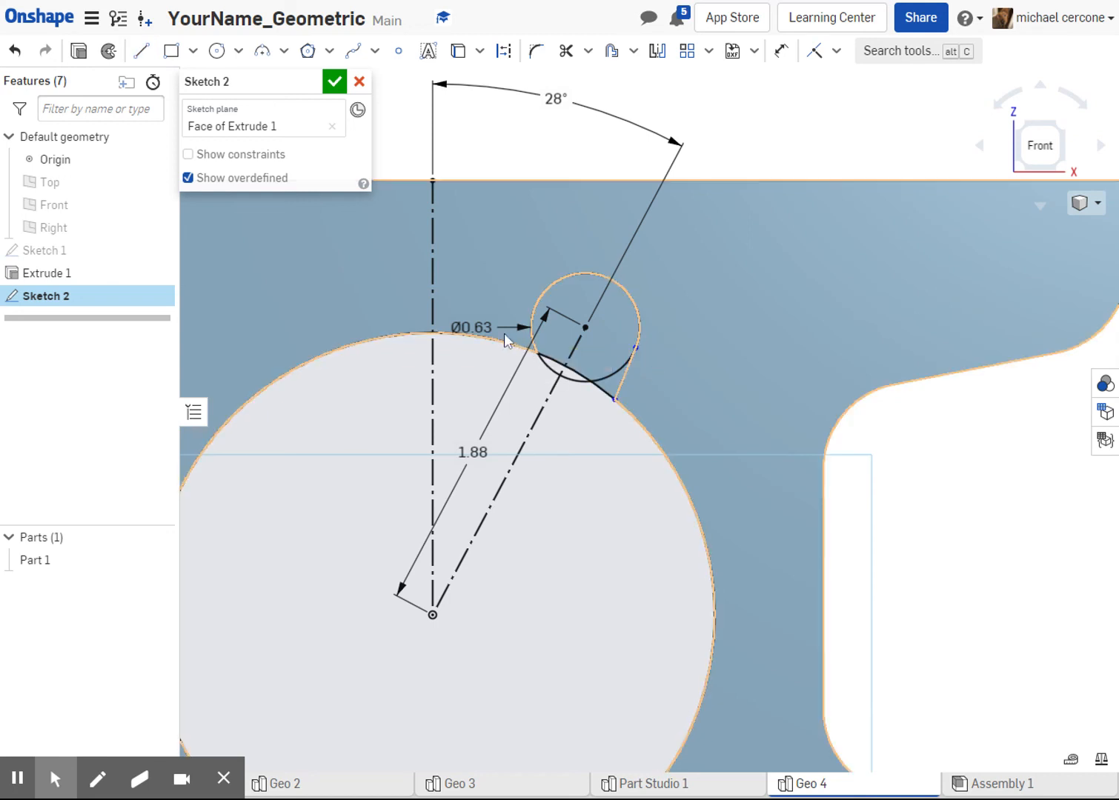
pyautogui.press('l')
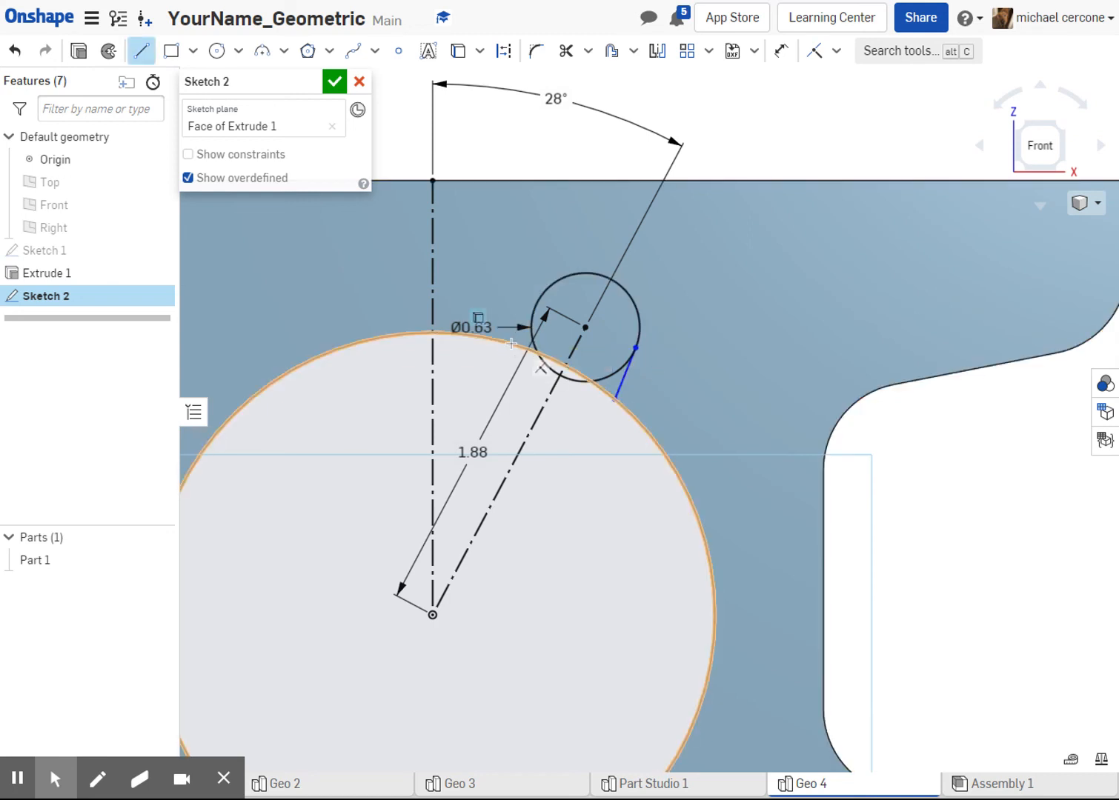
pyautogui.click(511, 344)
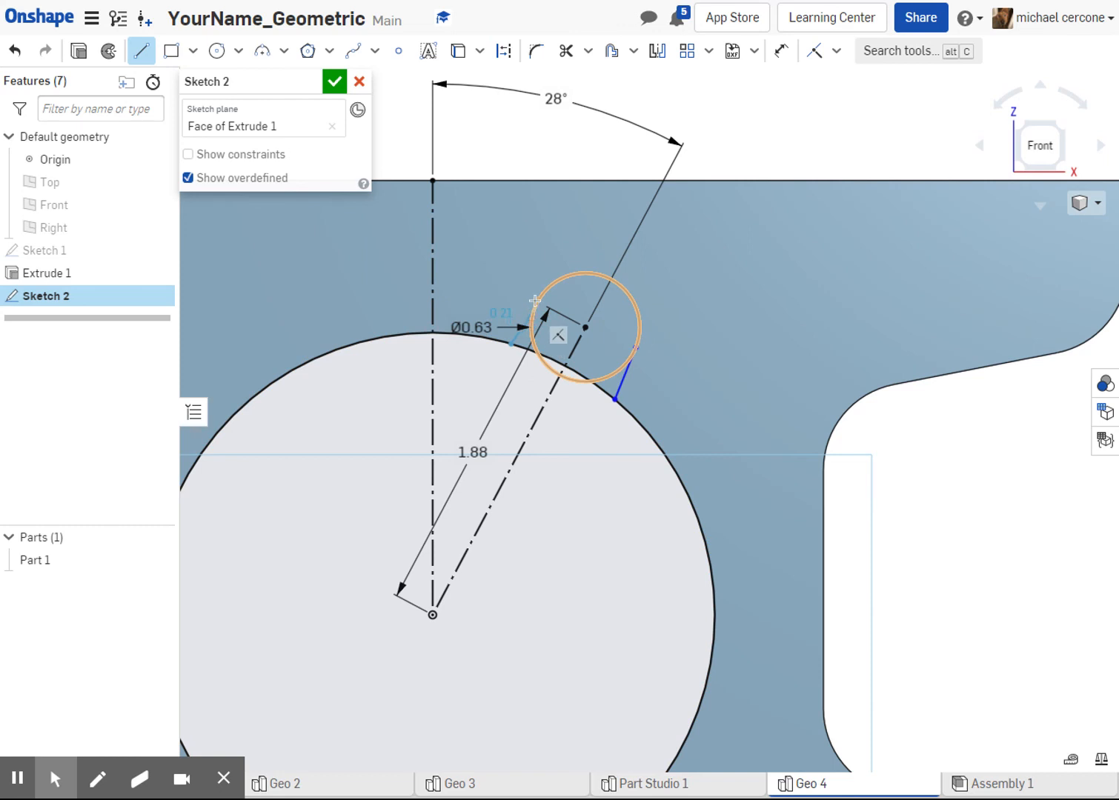
pyautogui.click(540, 298)
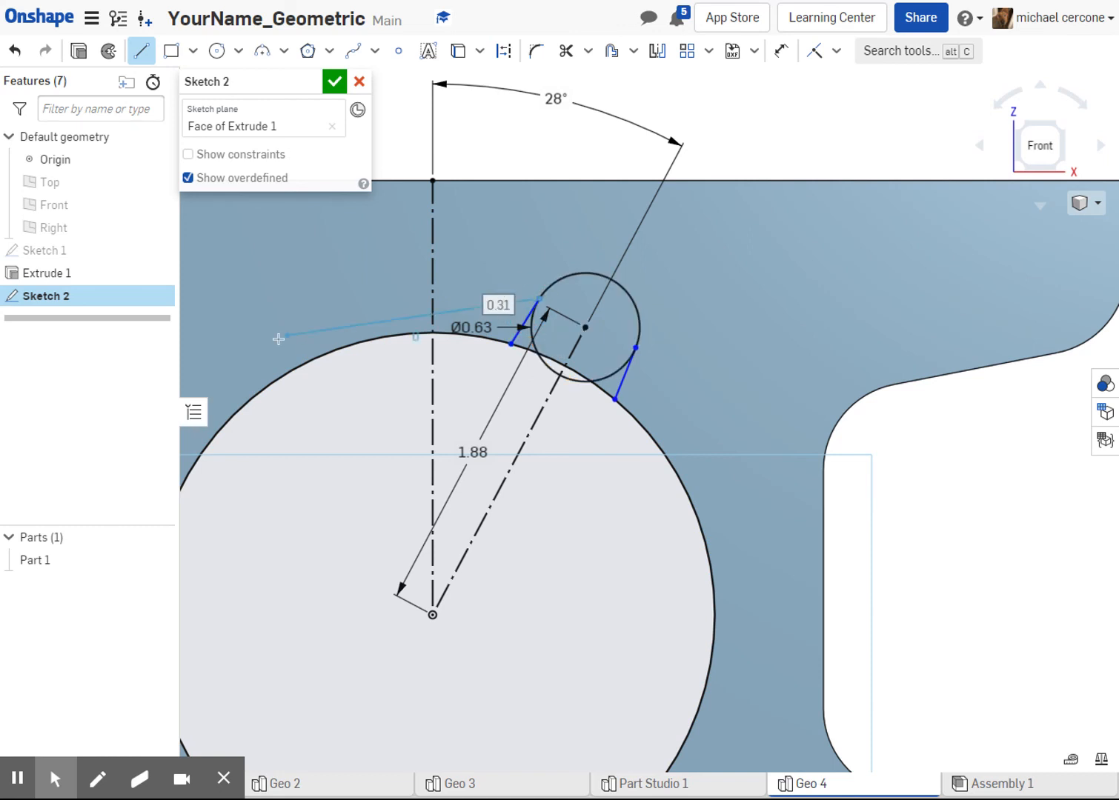
pyautogui.press('Escape')
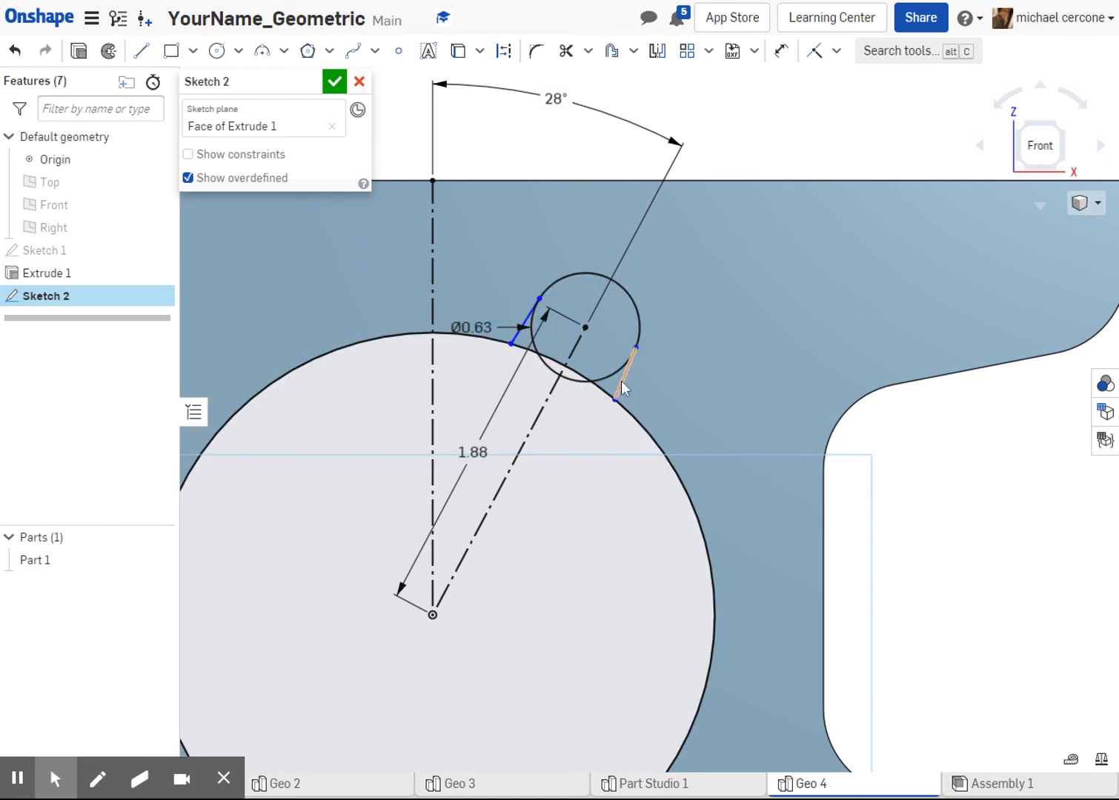
# Make both short lines beside the small circle parallel to the slanted construction line
pyautogui.click(624, 377)
pyautogui.click(548, 404)
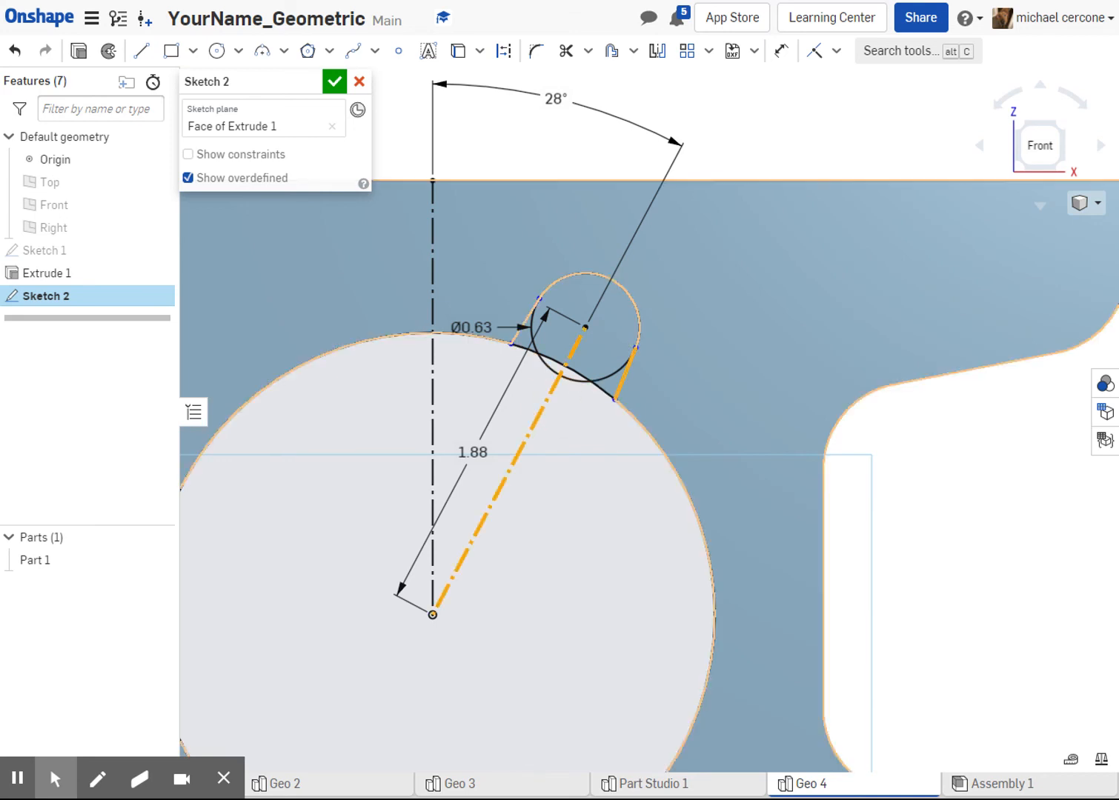
pyautogui.click(835, 51)
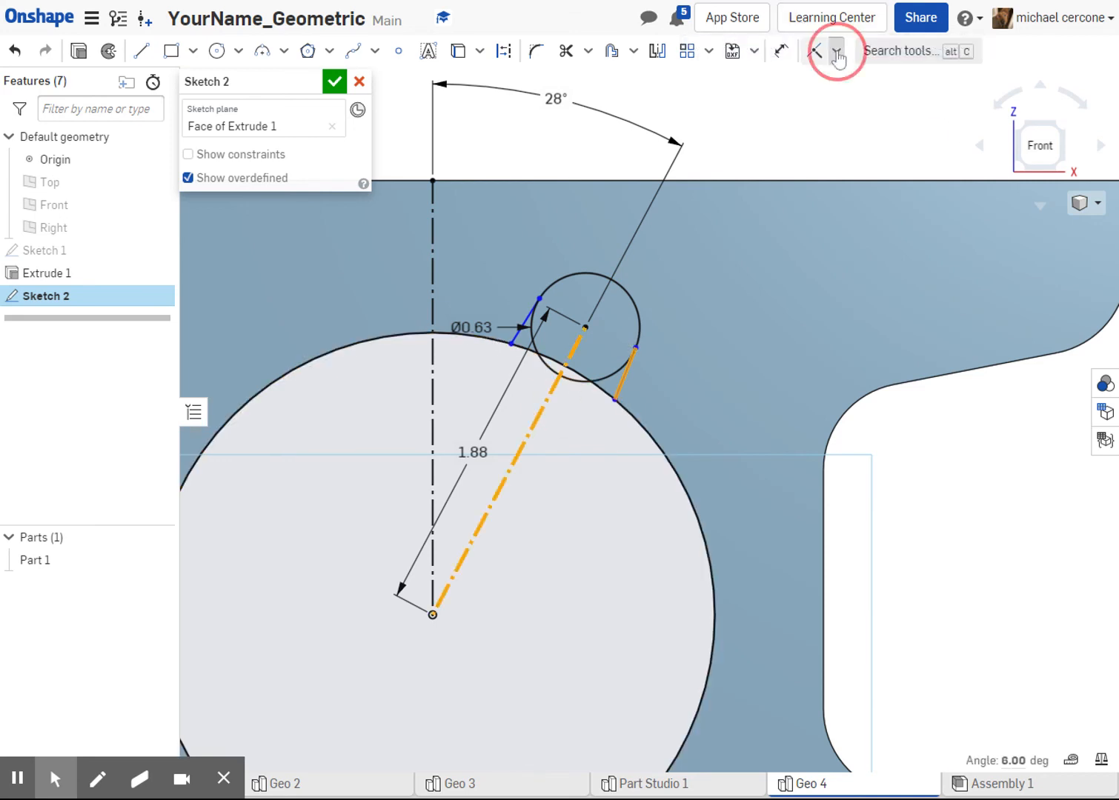
pyautogui.click(866, 146)
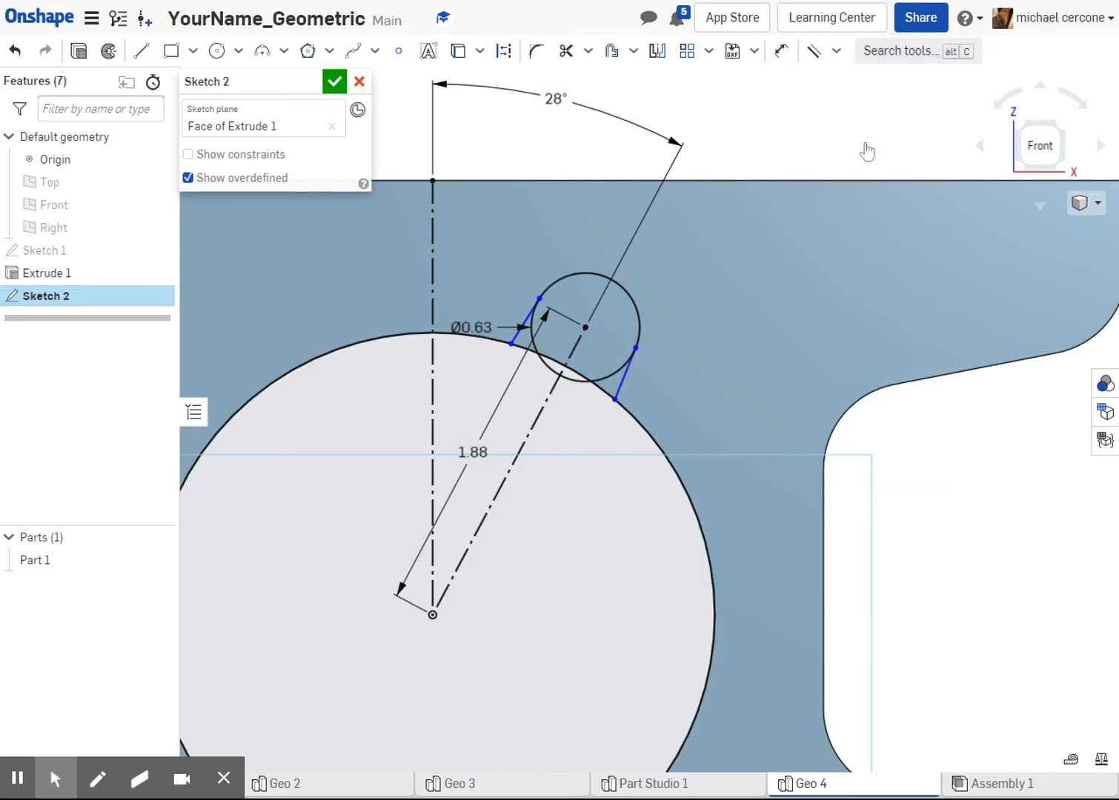
pyautogui.click(529, 320)
pyautogui.click(547, 401)
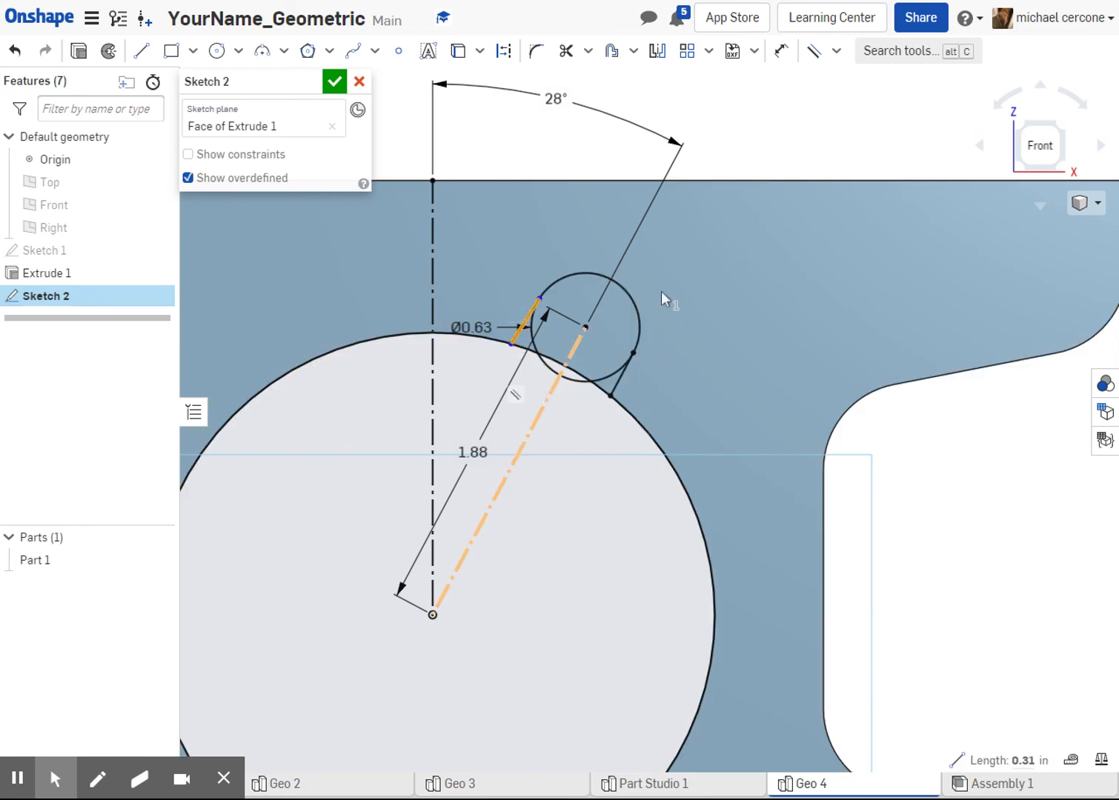
pyautogui.click(813, 53)
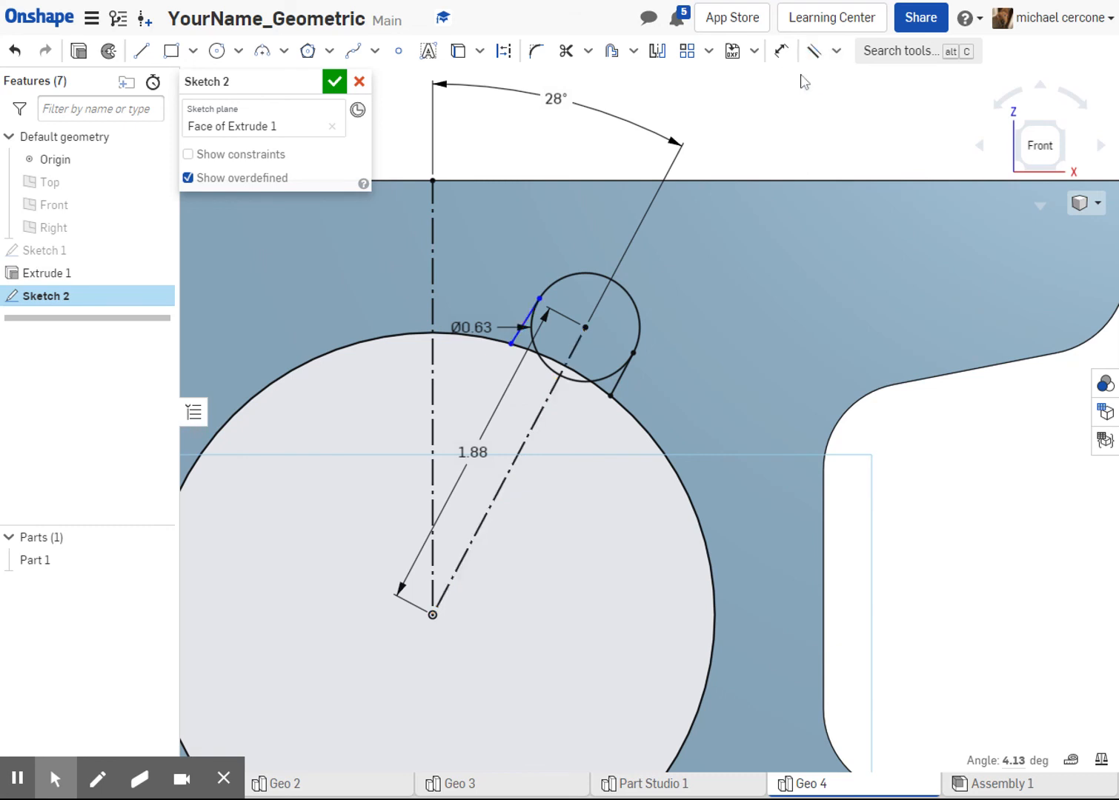
pyautogui.click(533, 424)
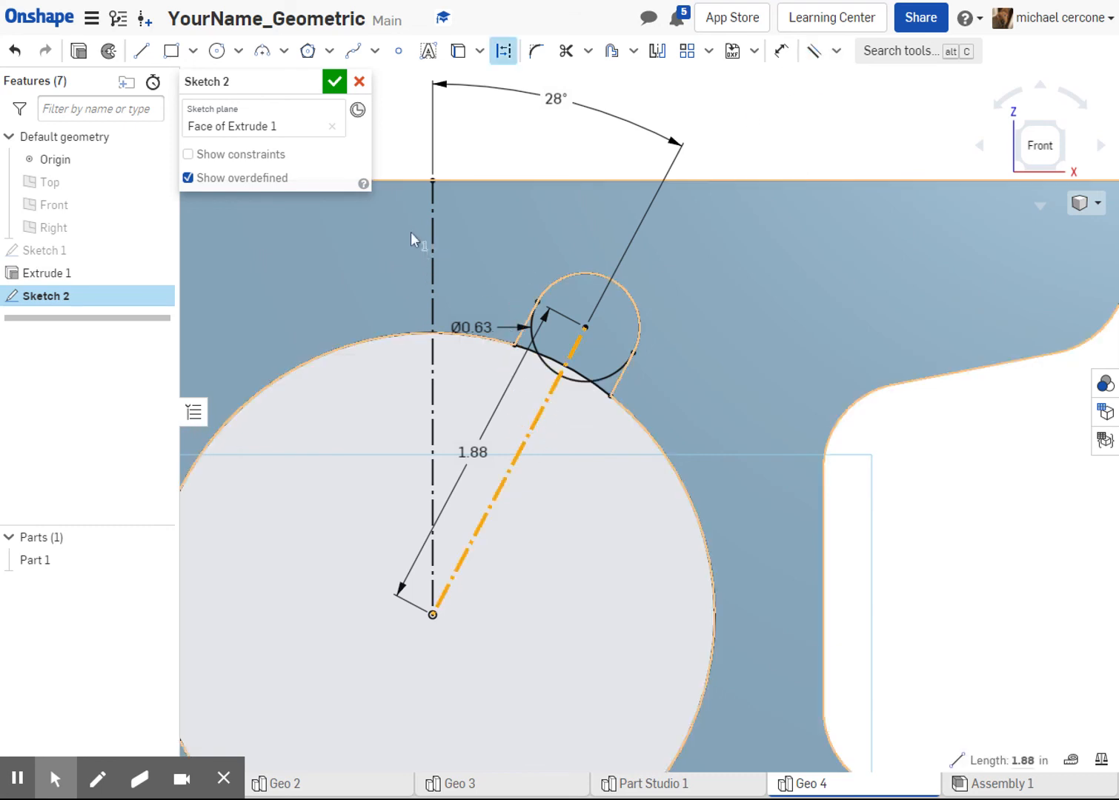
# Cut the notch sketch's regions through the whole plate with a Through all Remove extrude
pyautogui.click(613, 52)
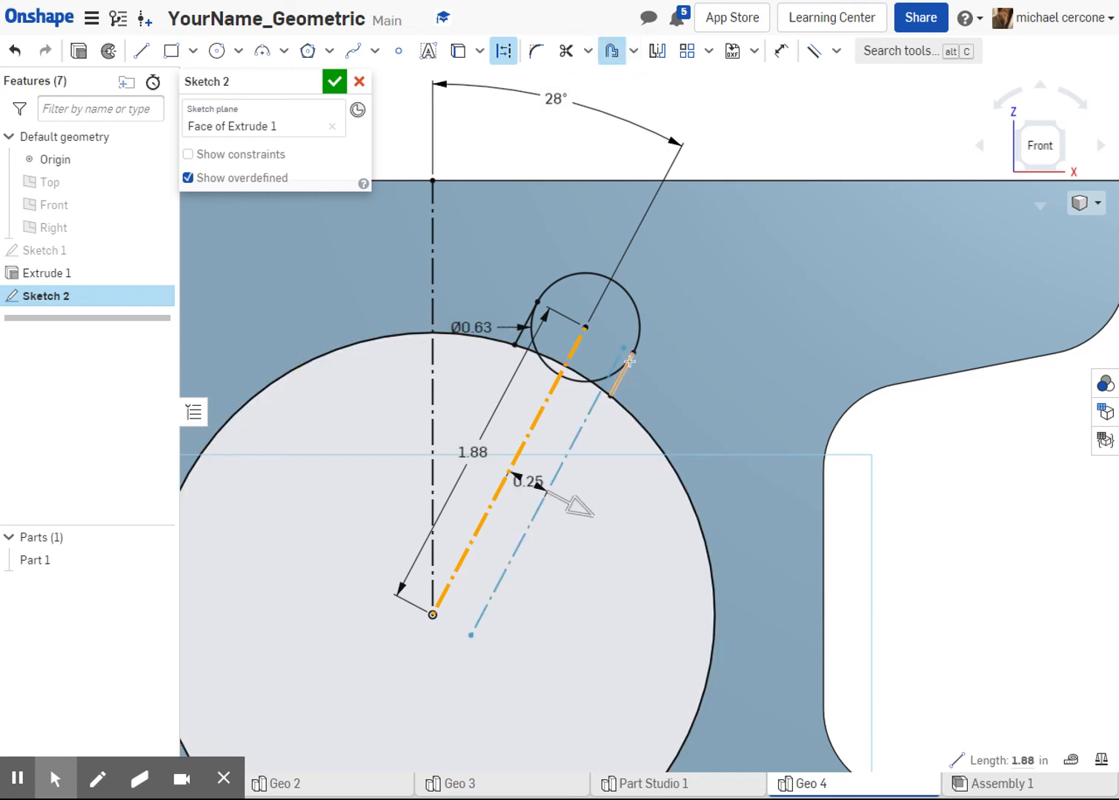
pyautogui.press('Escape')
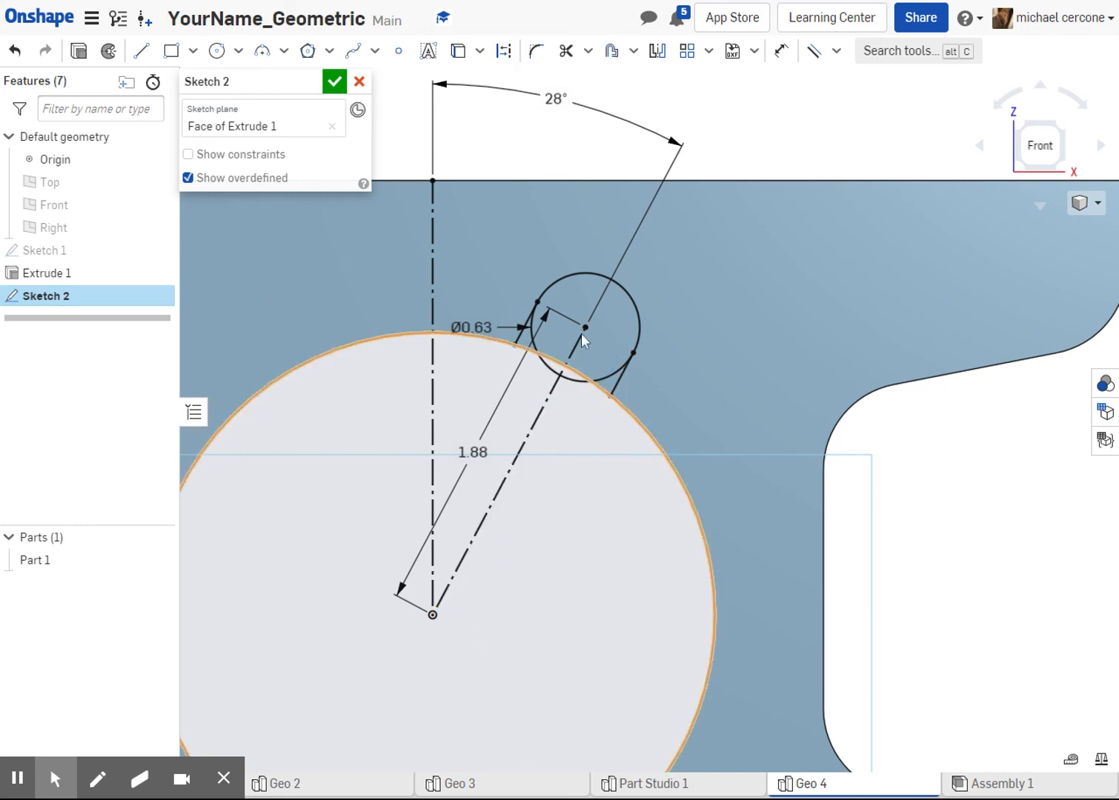
pyautogui.click(78, 51)
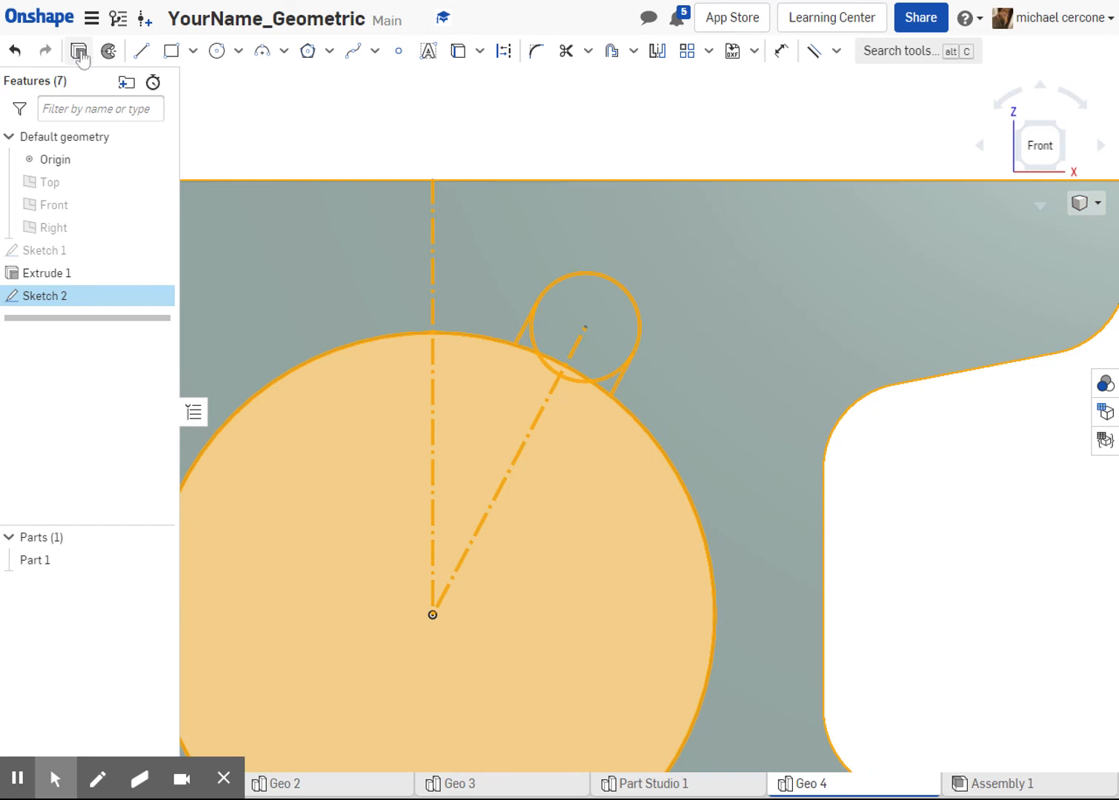
pyautogui.click(283, 128)
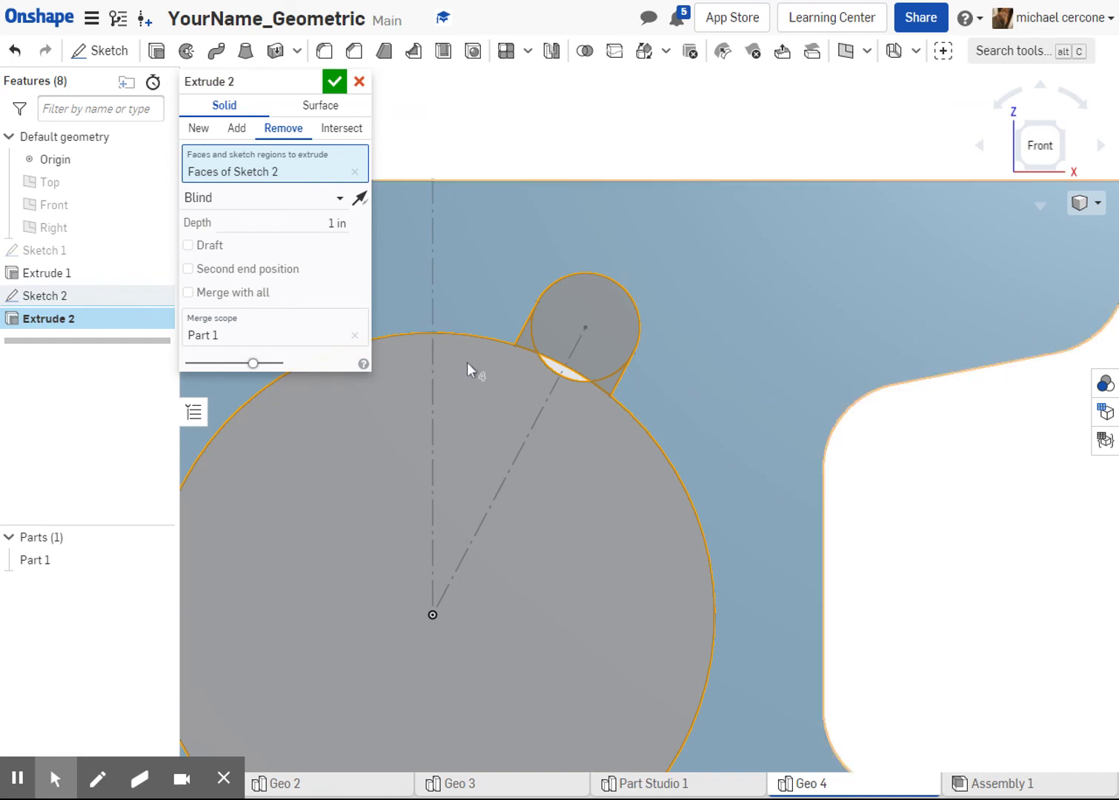
pyautogui.click(341, 199)
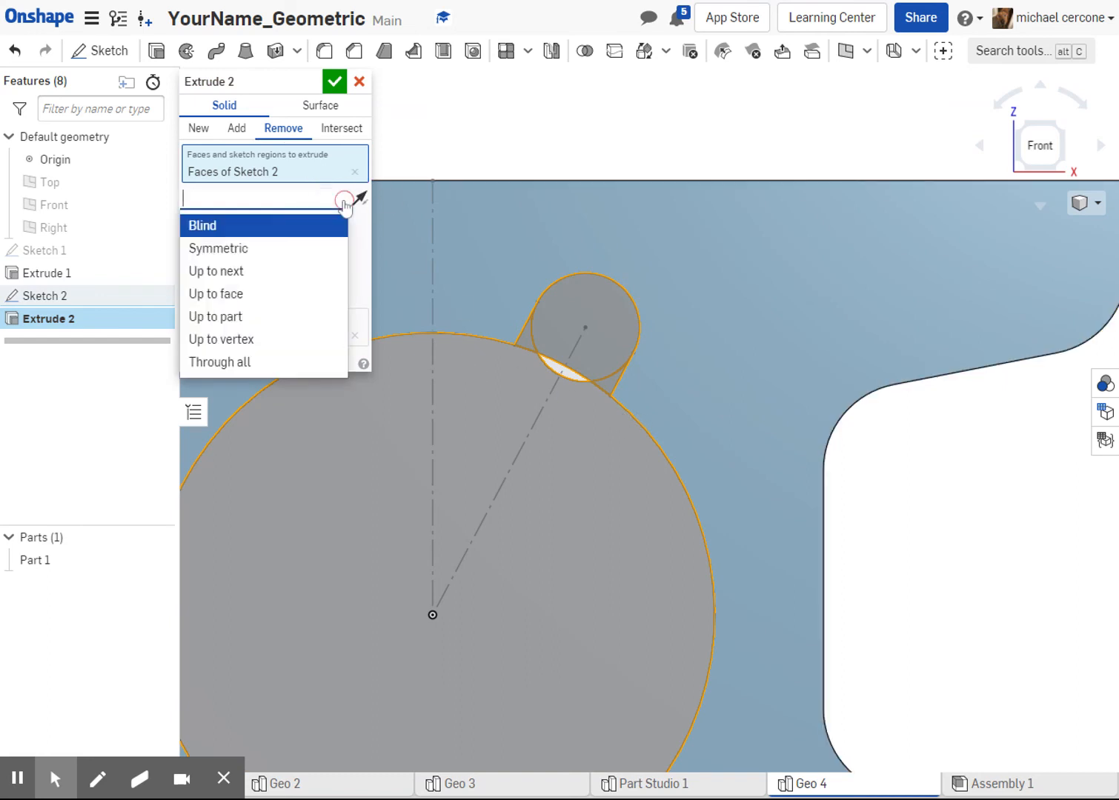
pyautogui.click(237, 361)
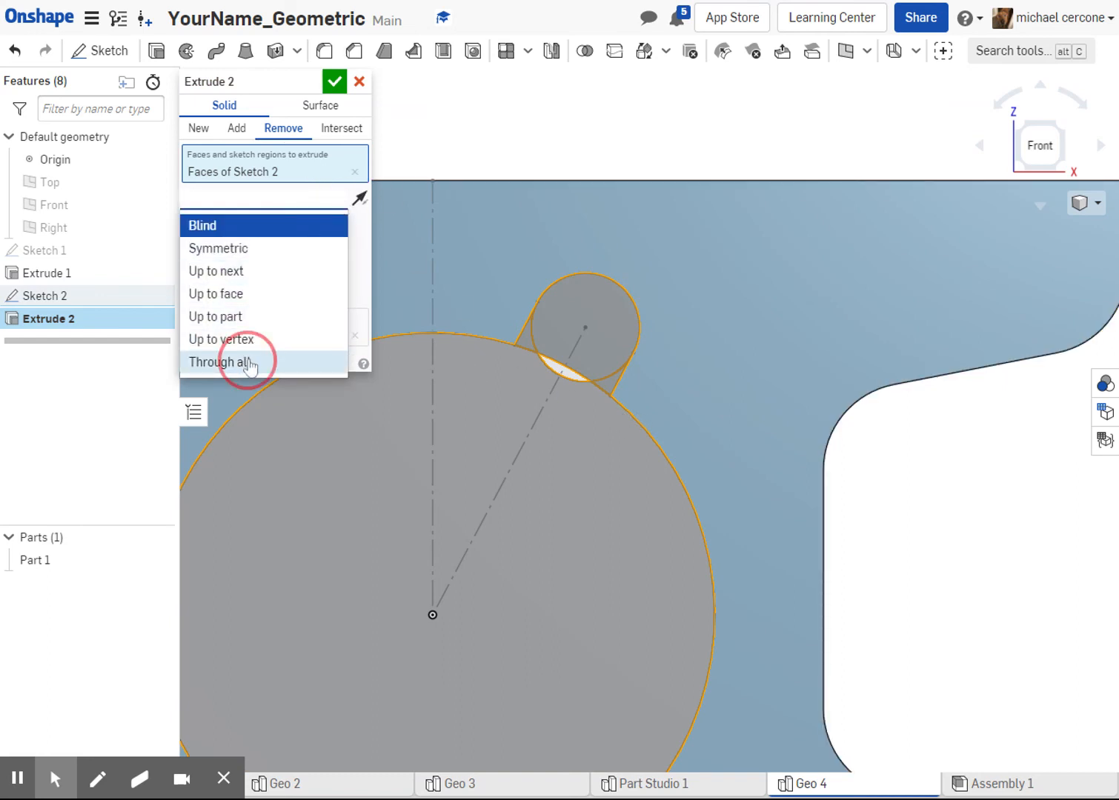
pyautogui.click(646, 399)
pyautogui.moveTo(643, 392); pyautogui.dragTo(621, 376, button='right')
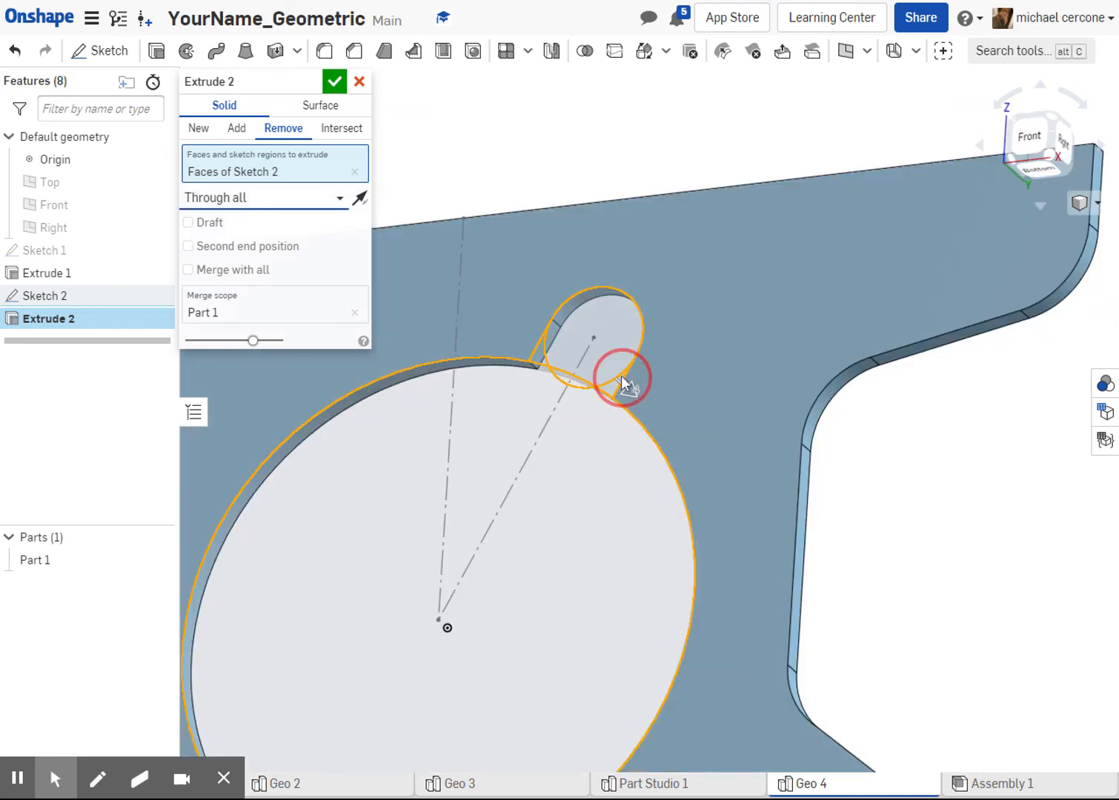
pyautogui.click(334, 81)
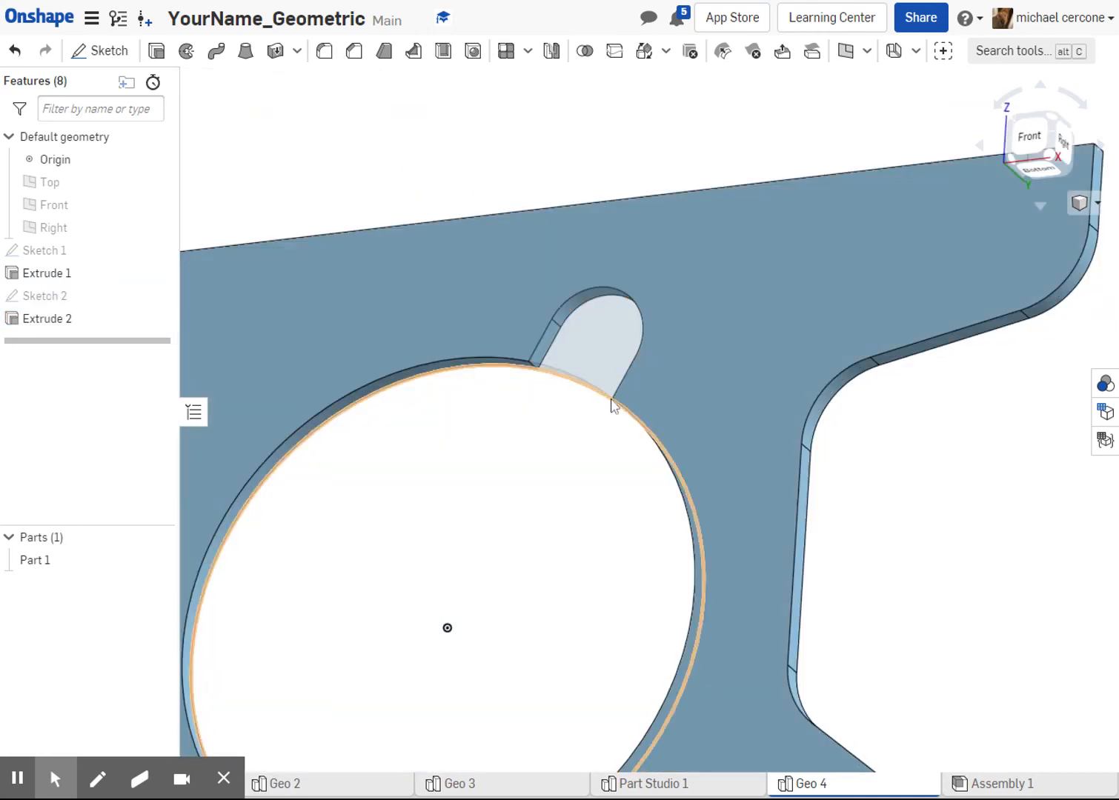
# Edit Sketch 1, setting the vertical distance from the large circle's centre to the profile's bottom edge to 3 in
pyautogui.scroll(-5, 612, 400)
pyautogui.scroll(-3, 615, 404)
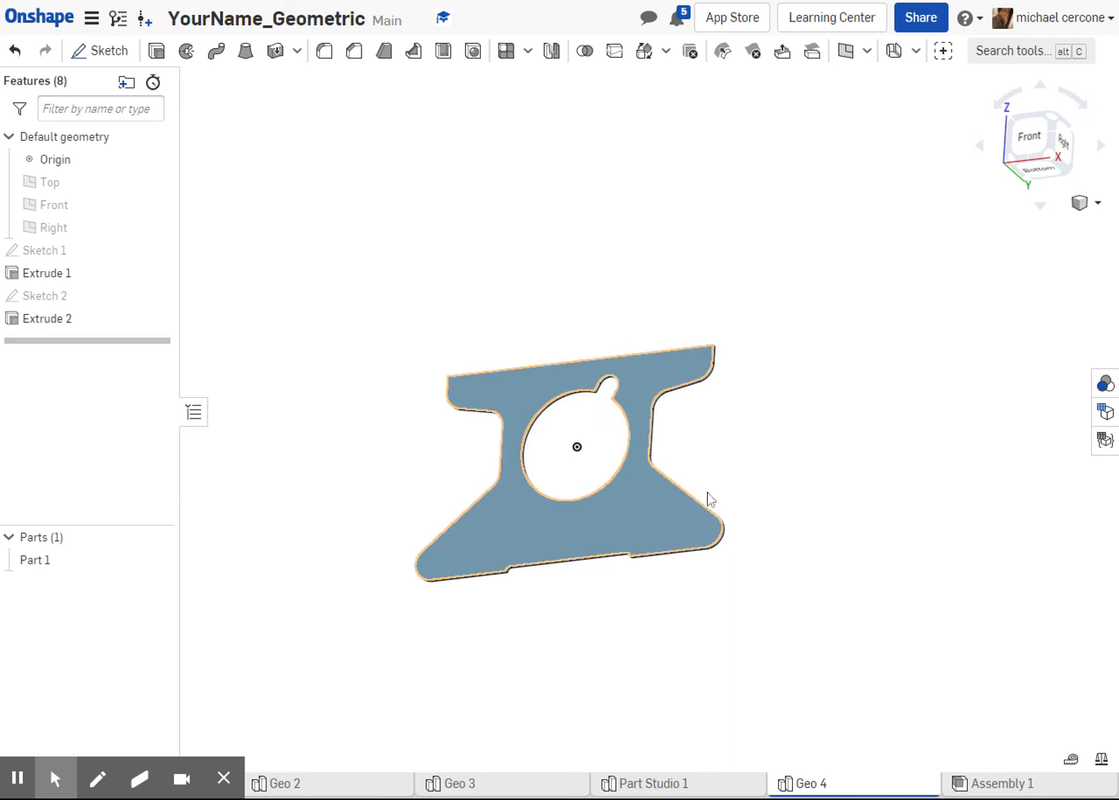
pyautogui.moveTo(707, 498); pyautogui.dragTo(745, 530, button='right')
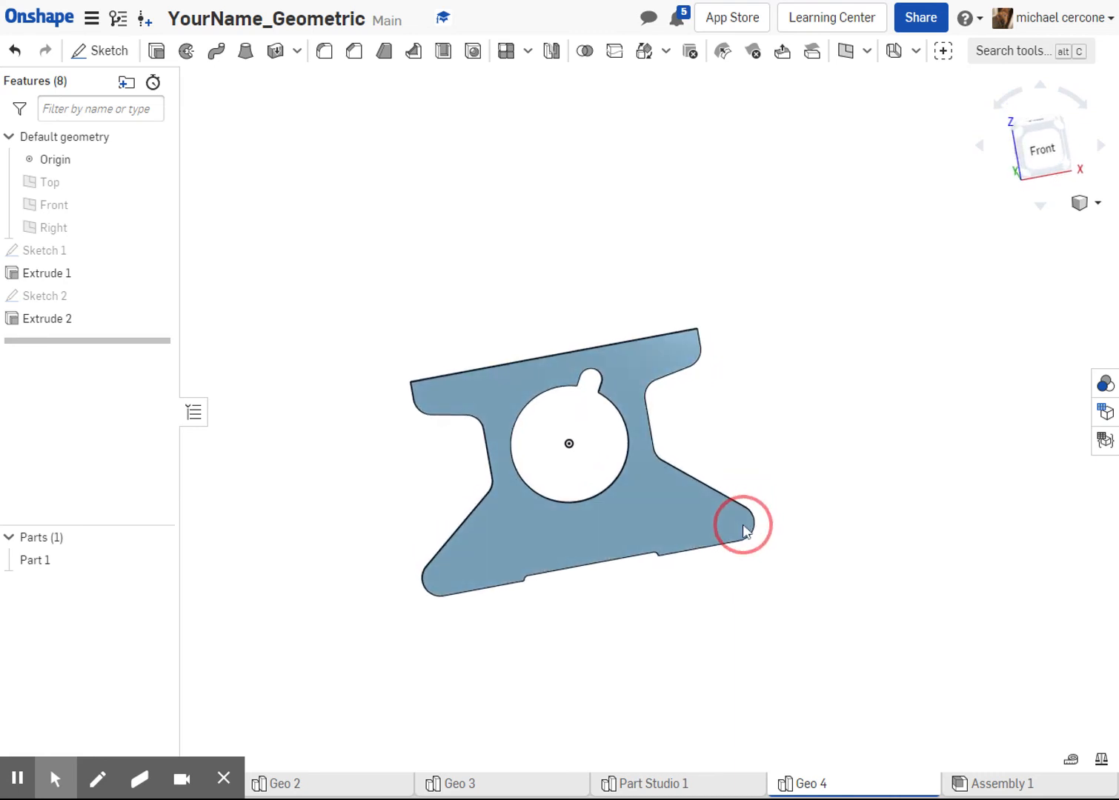
pyautogui.rightClick(47, 252)
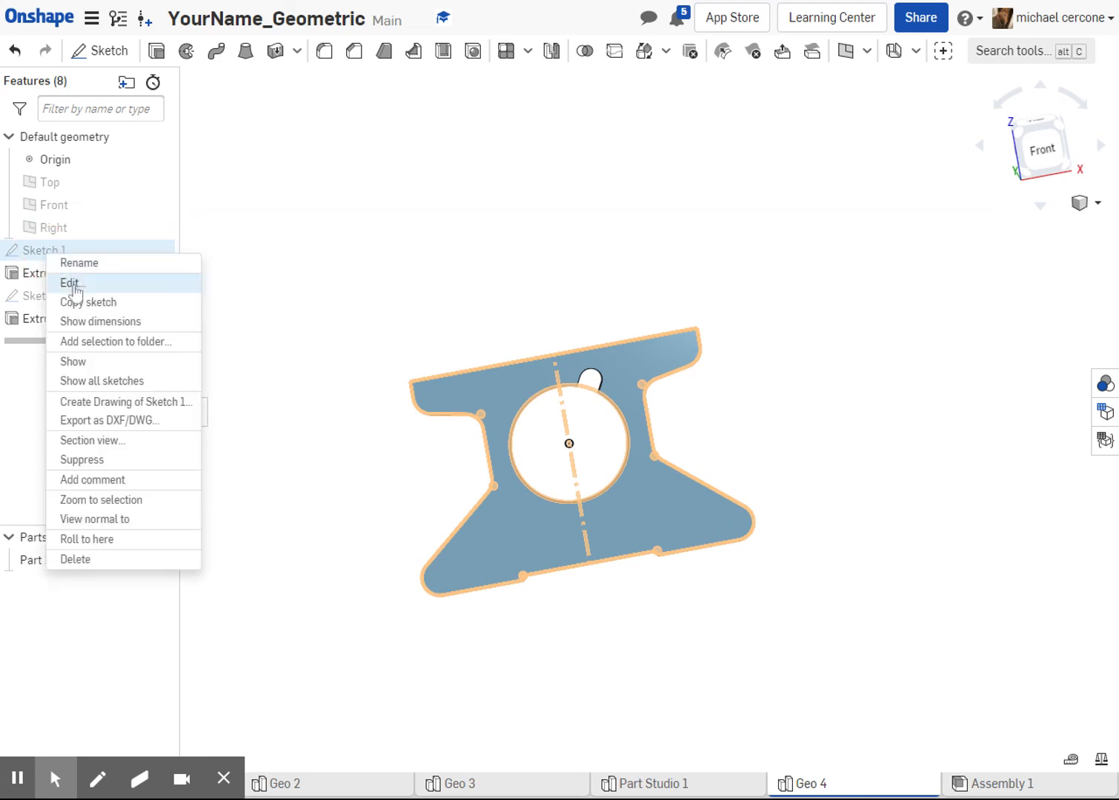
pyautogui.click(69, 283)
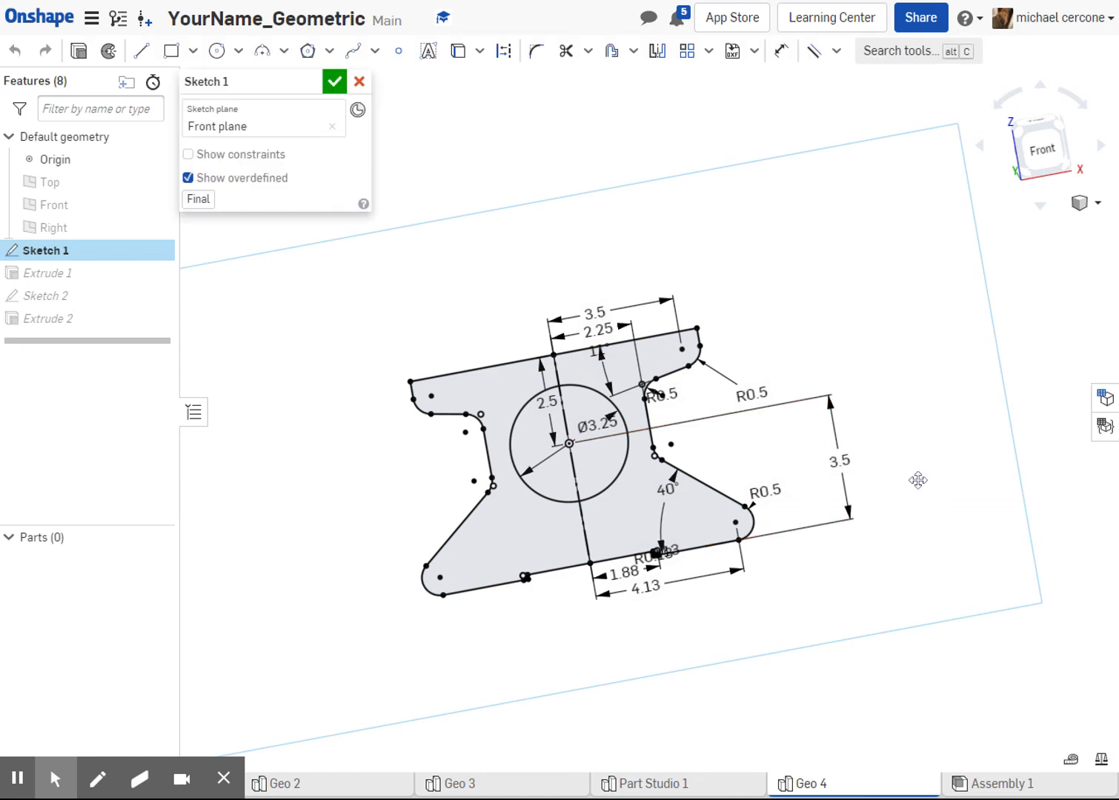
pyautogui.doubleClick(848, 467)
pyautogui.write('3')
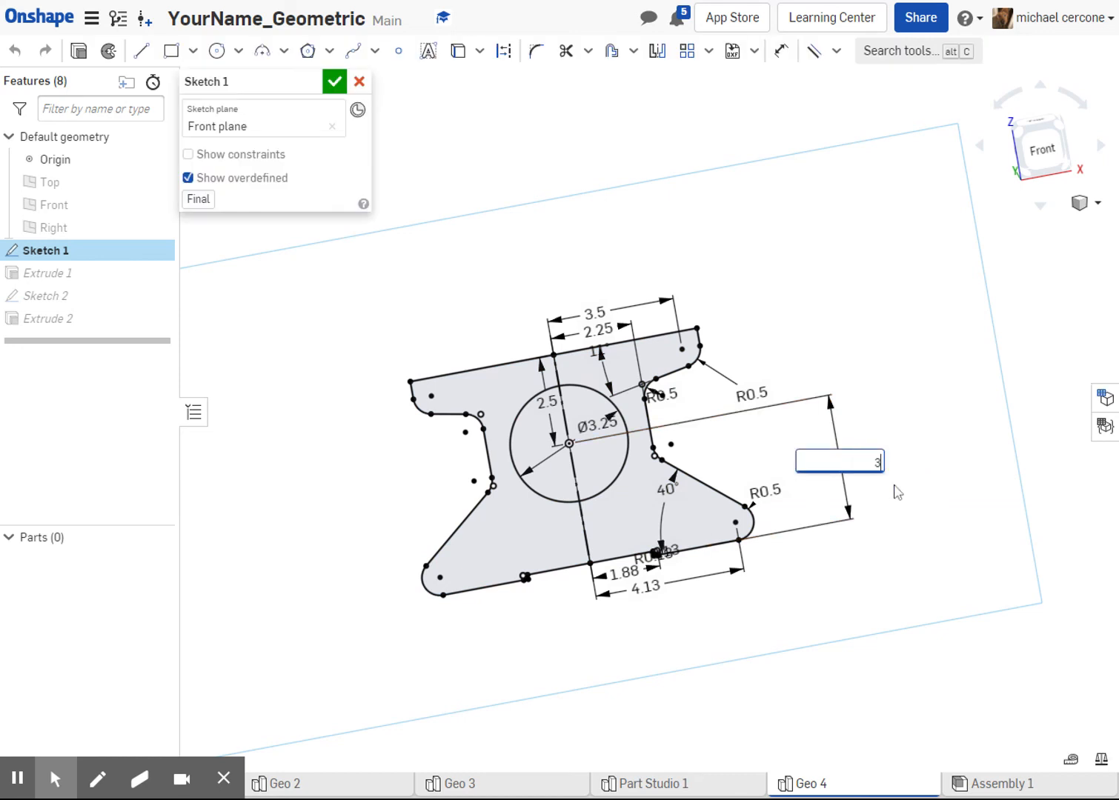
pyautogui.press('Return')
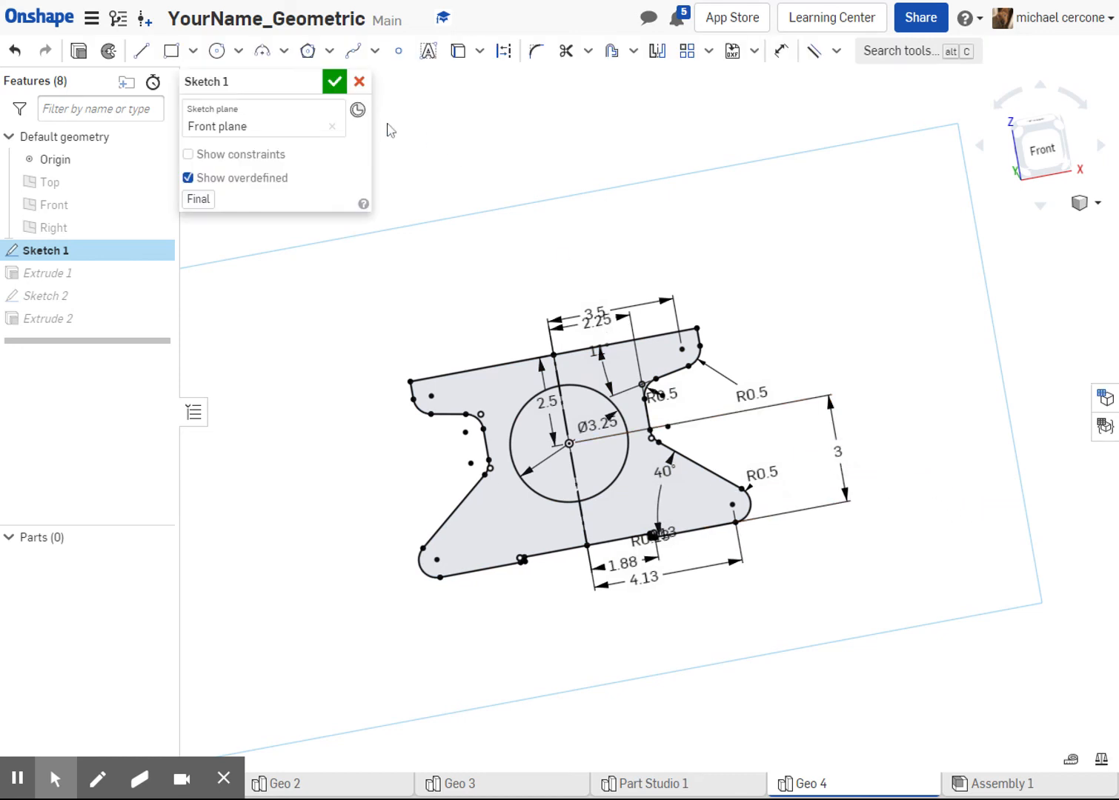
pyautogui.click(334, 81)
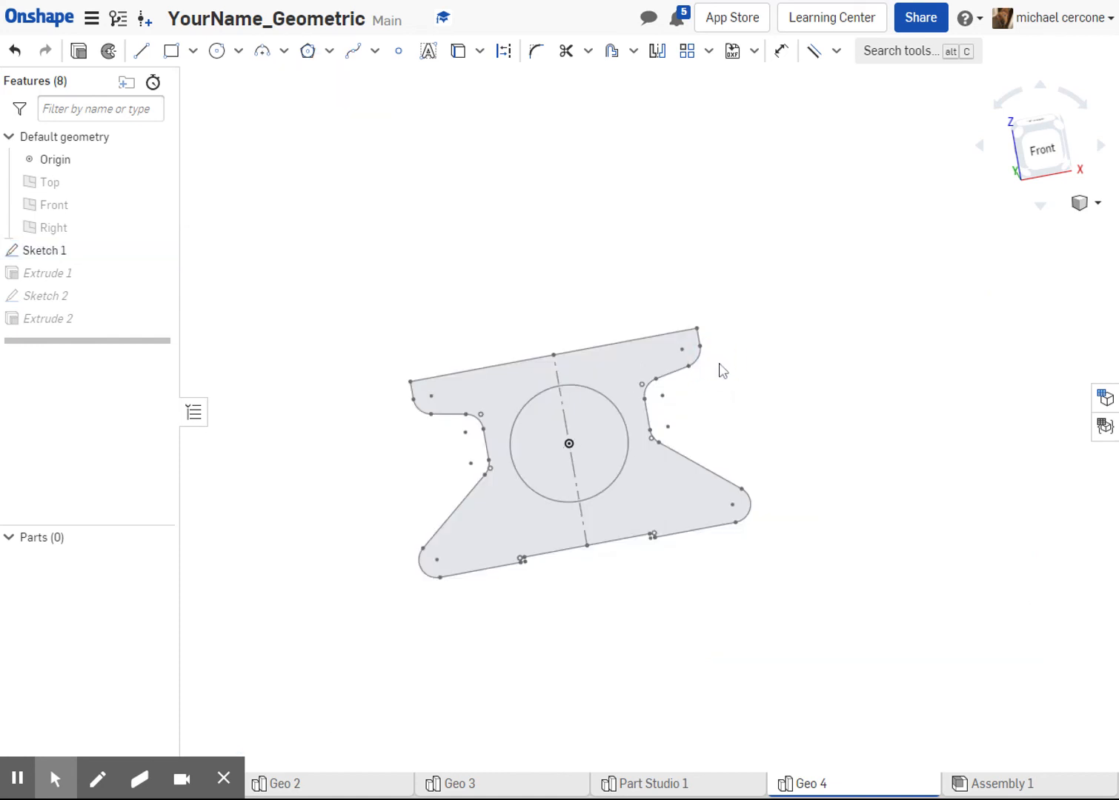